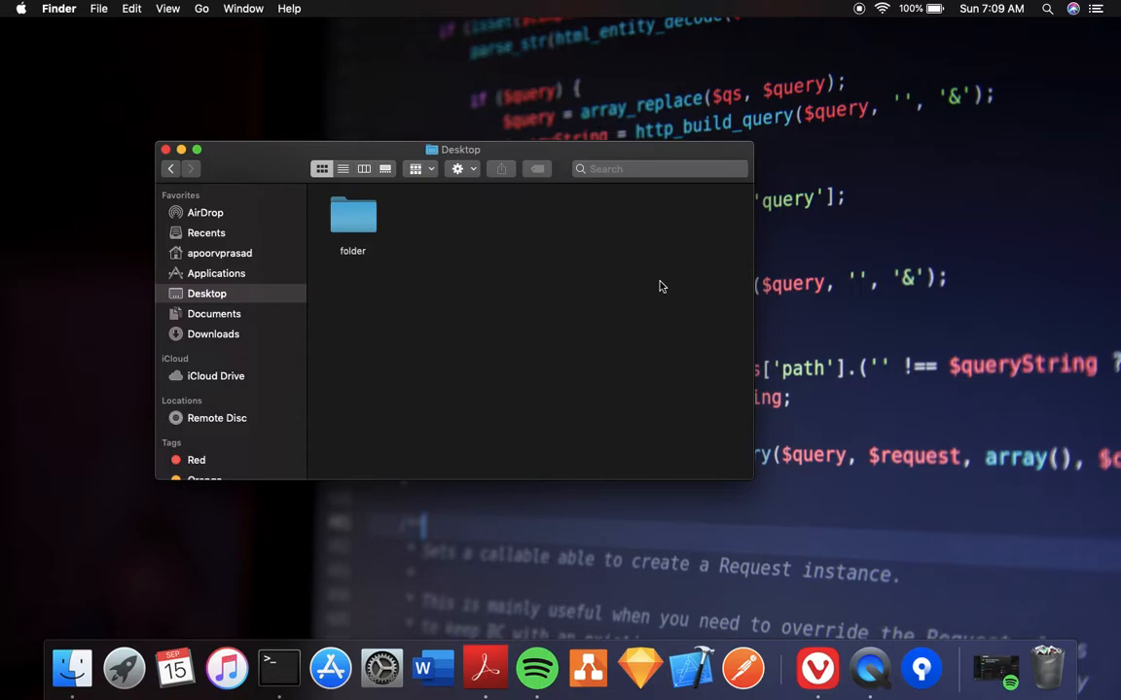
Switch to the full-screen browser Space showing the Bitbucket Your work page.
key("ctrl+Right")
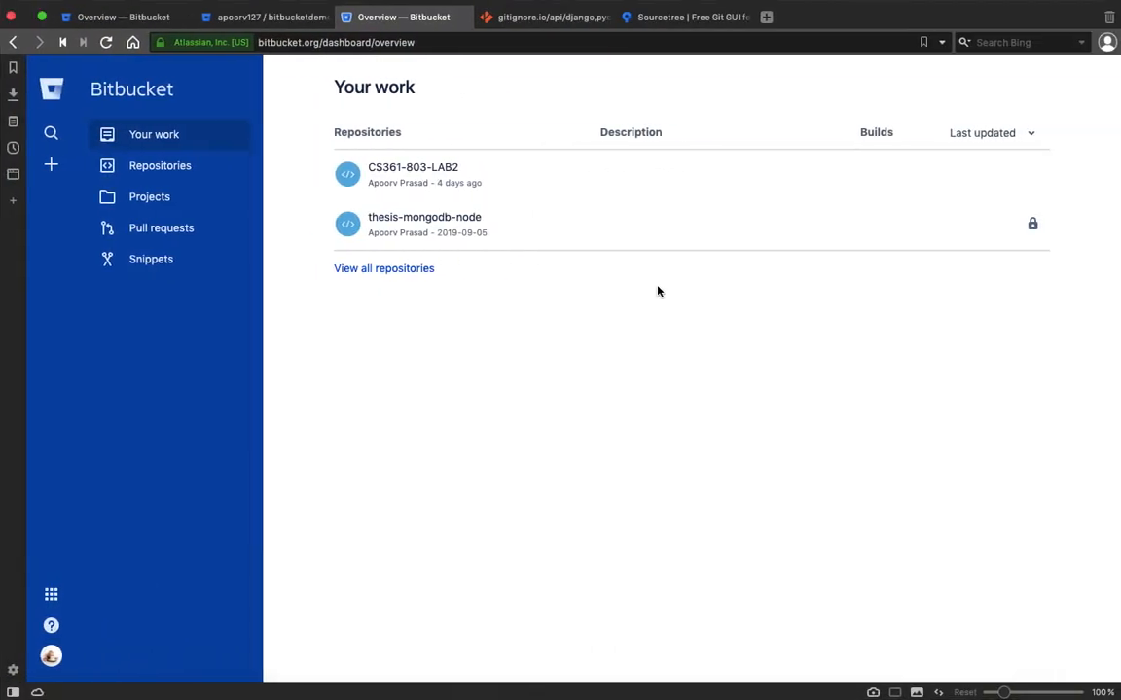
In a new tab, search 'bitbucket education' and open the Bitbucket Education for Student Developers result.
left_click(766, 17)
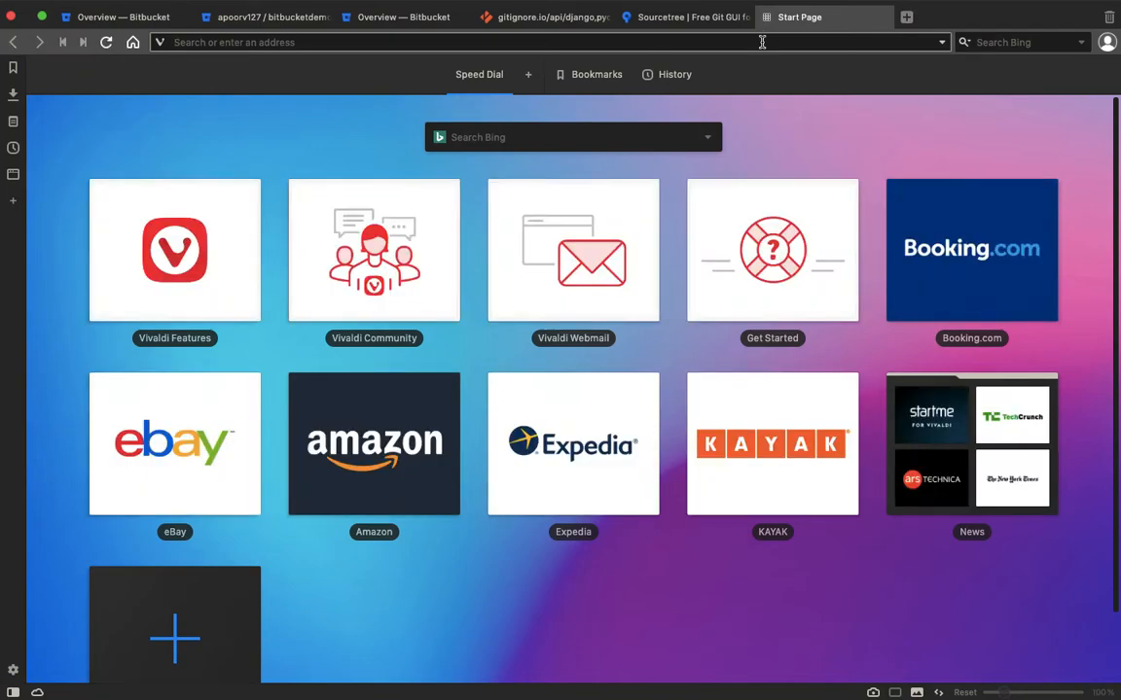
type("bitbucket.o")
key("BackSpace")
key("BackSpace")
key("BackSpace")
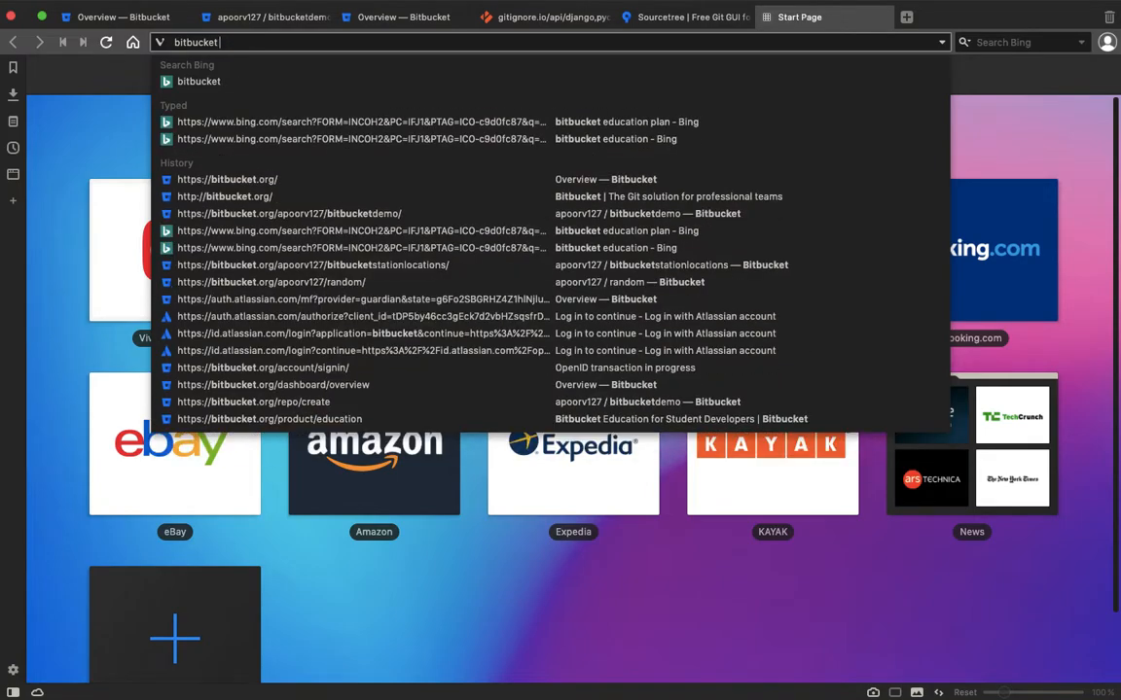
type("stude")
key("BackSpace")
key("BackSpace")
key("BackSpace")
key("BackSpace")
key("BackSpace")
key("BackSpace")
type("education")
key("Return")
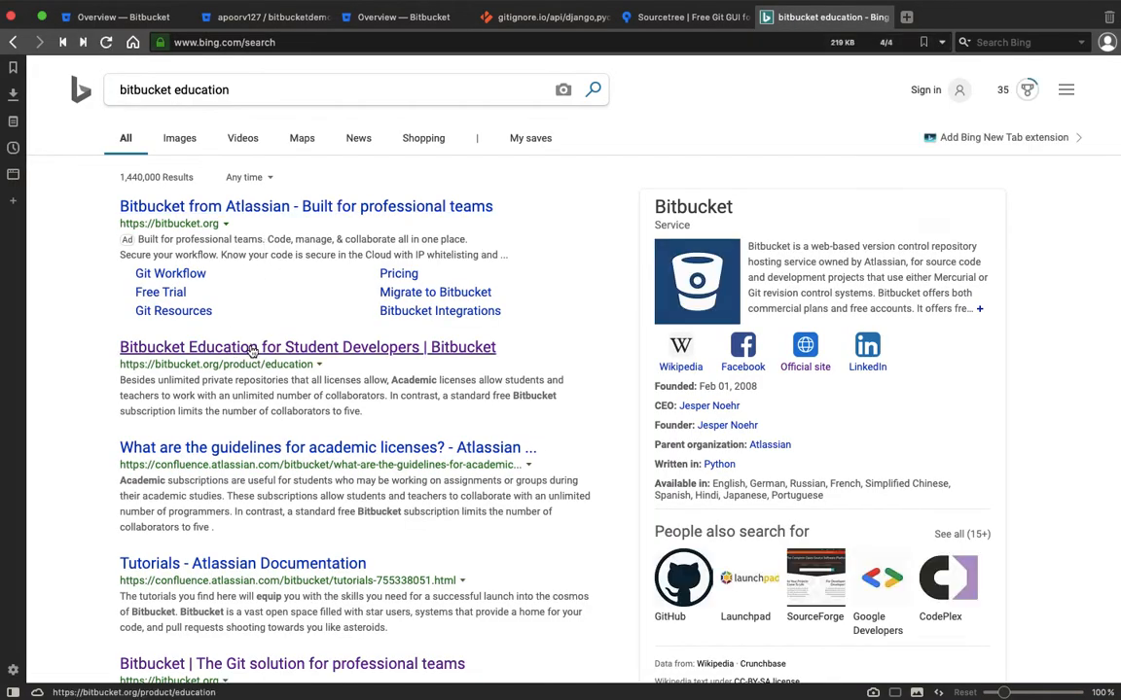
left_click(251, 349)
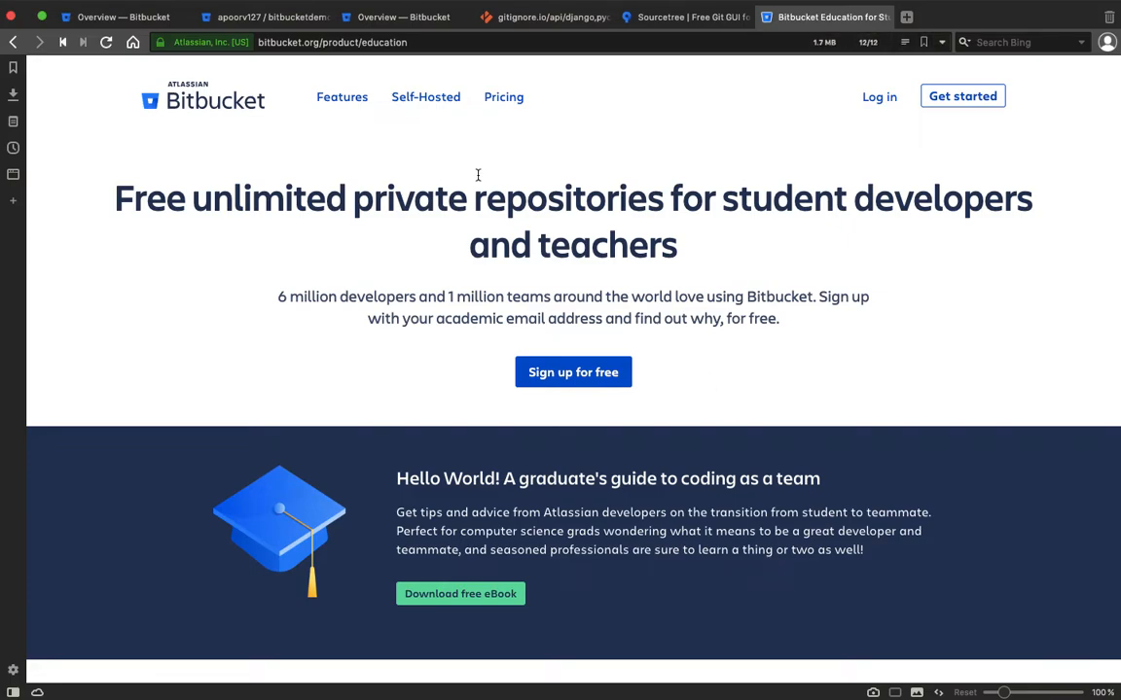
Open Bitbucket pricing in its own tab and review the Free $0, Standard $2 and Premium $5 plans.
middle_click(494, 96)
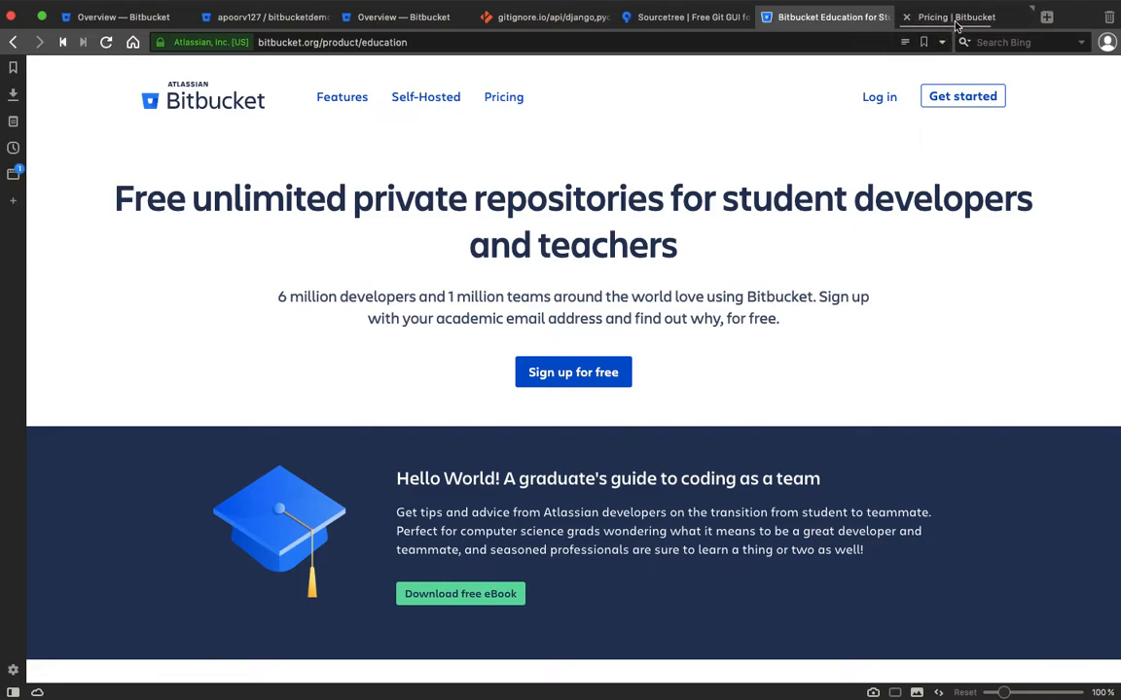
left_click(956, 22)
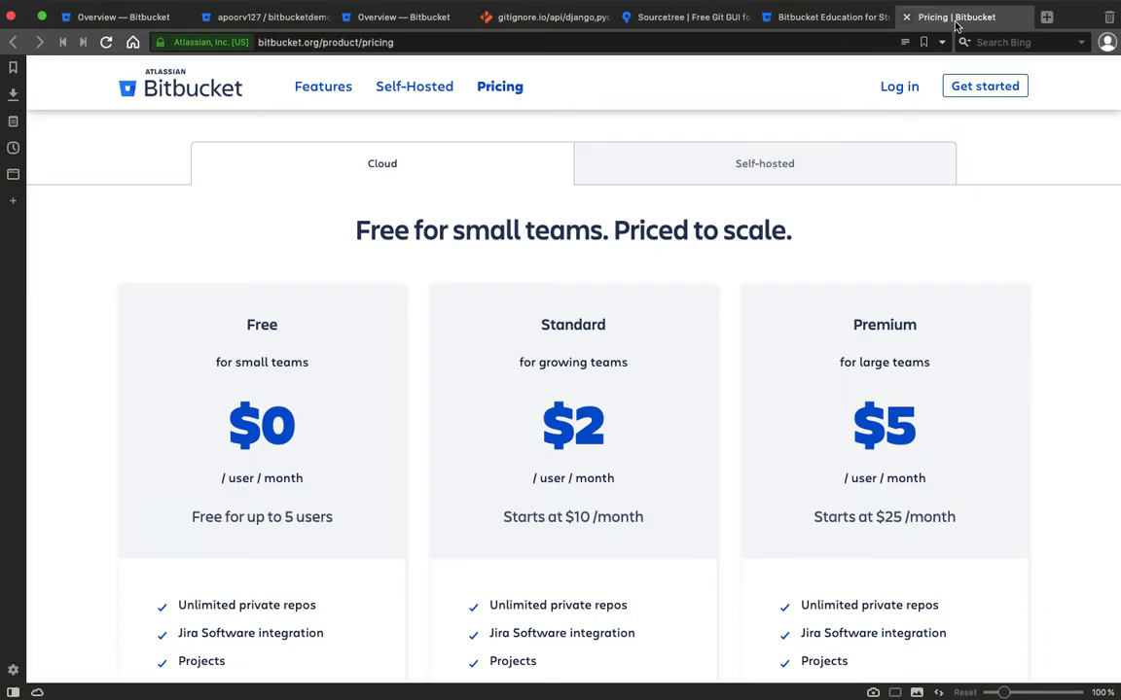
scroll(746, 364, "down", 1)
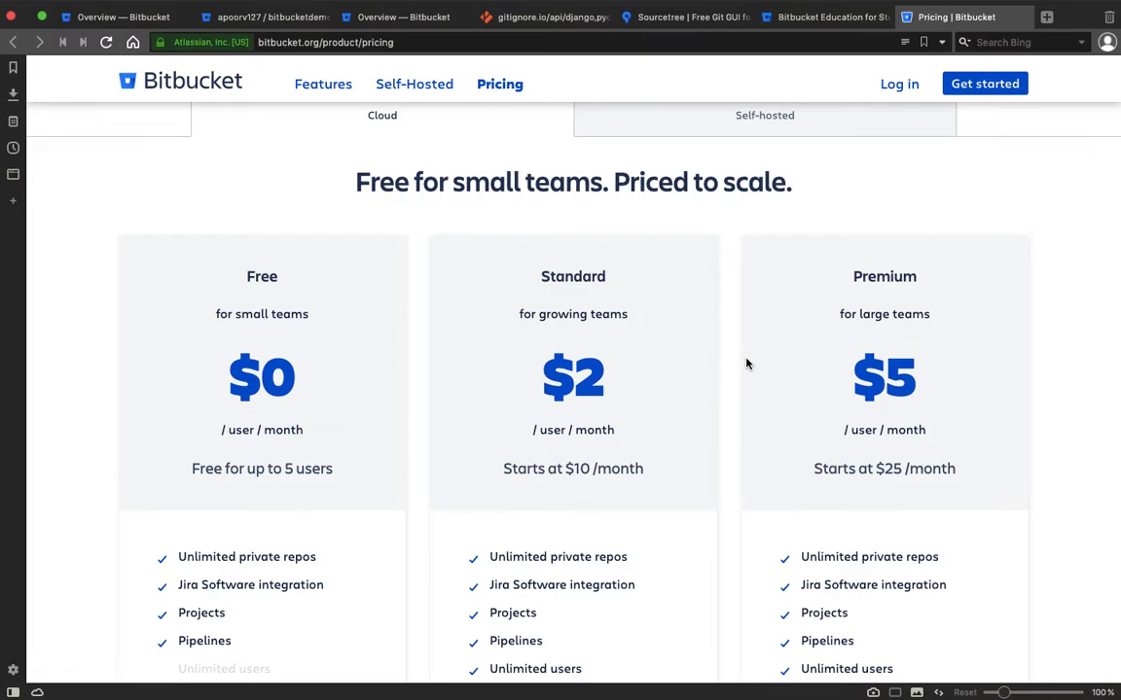
scroll(746, 364, "down", 1)
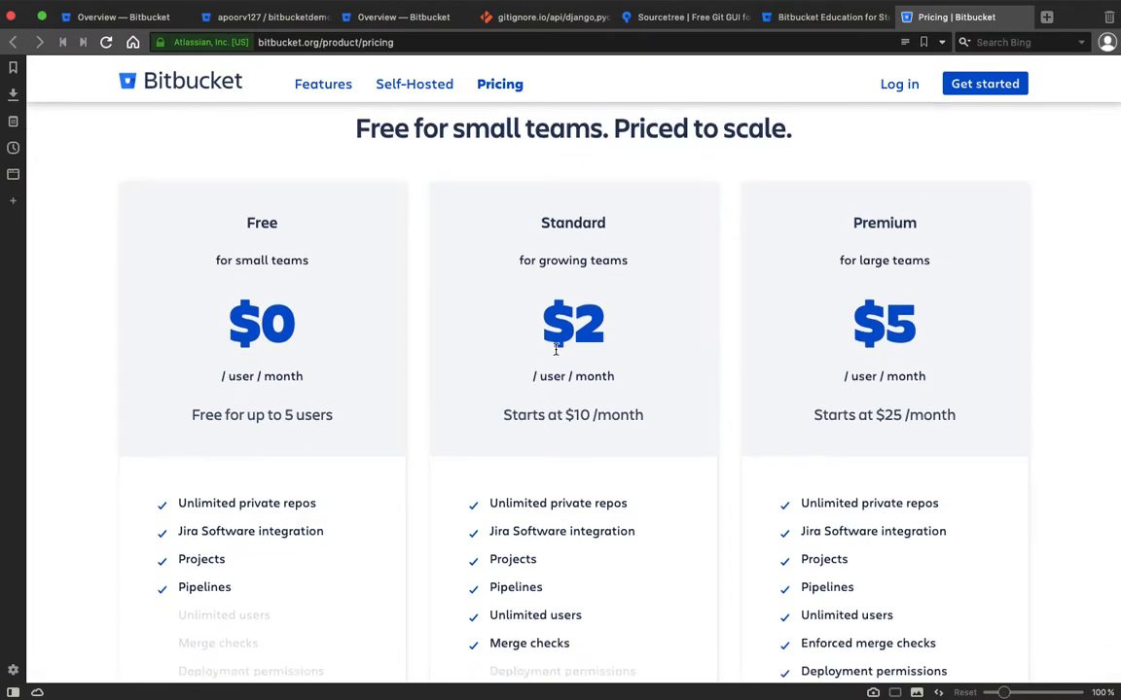
left_click(545, 320)
scroll(617, 313, "up", 2)
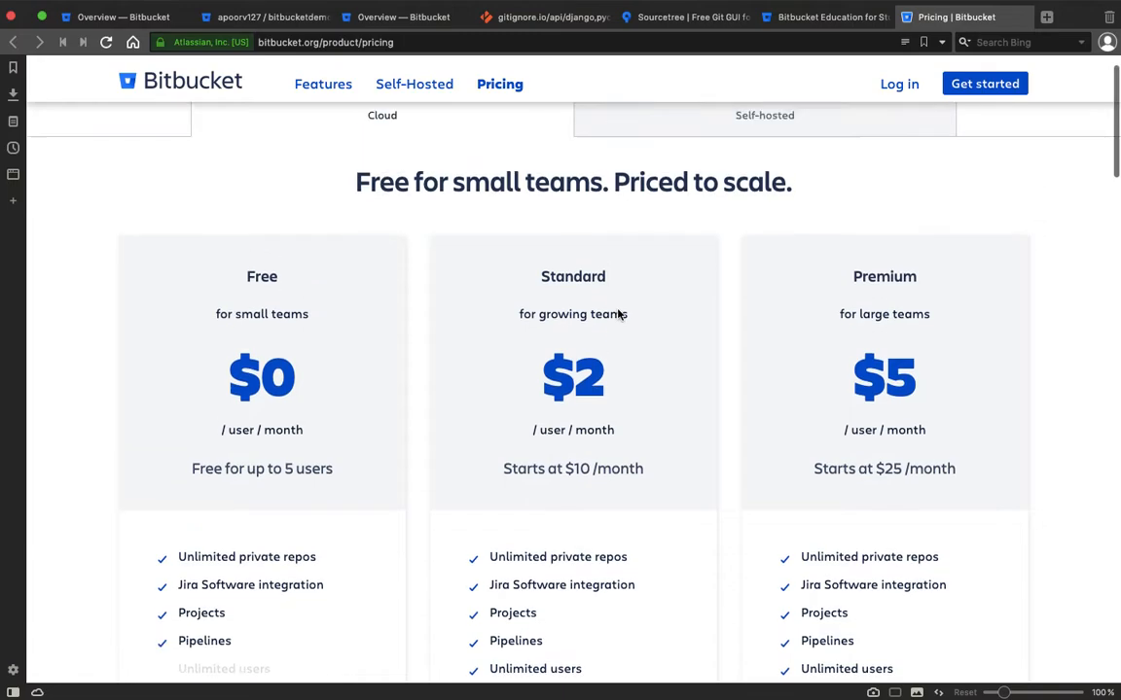
Highlight the academic-email and unlimited-collaborators benefits on the education page, then return to Your work.
left_click(802, 18)
scroll(846, 422, "down", 5)
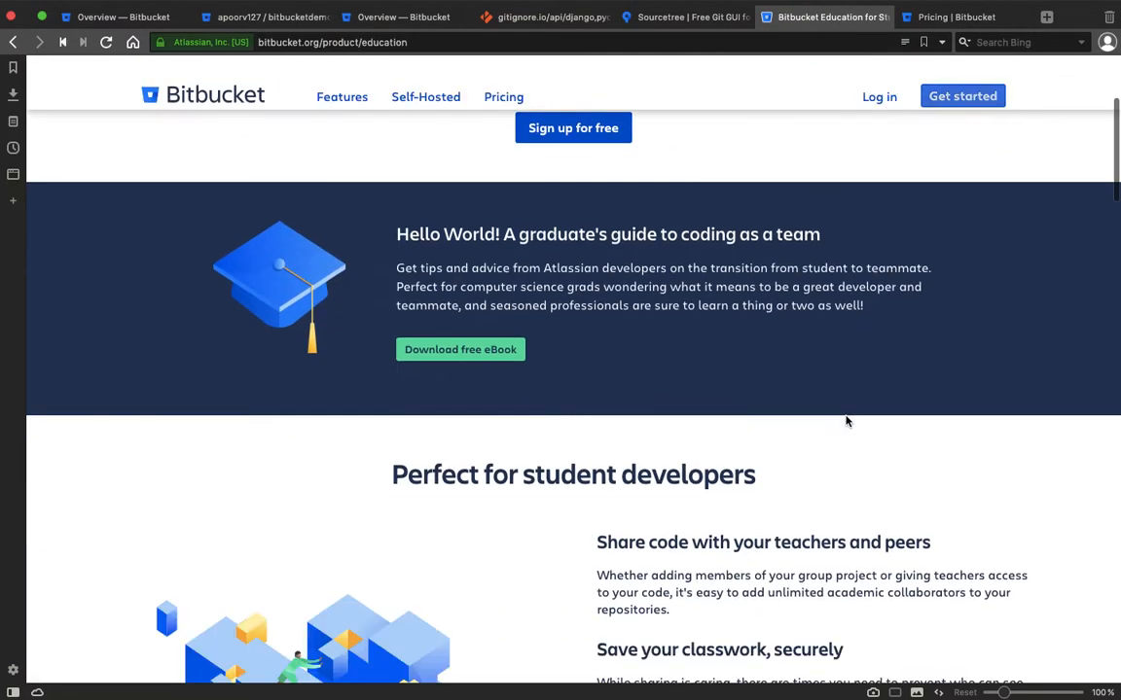
left_click_drag(659, 412, 873, 411)
left_click(861, 305)
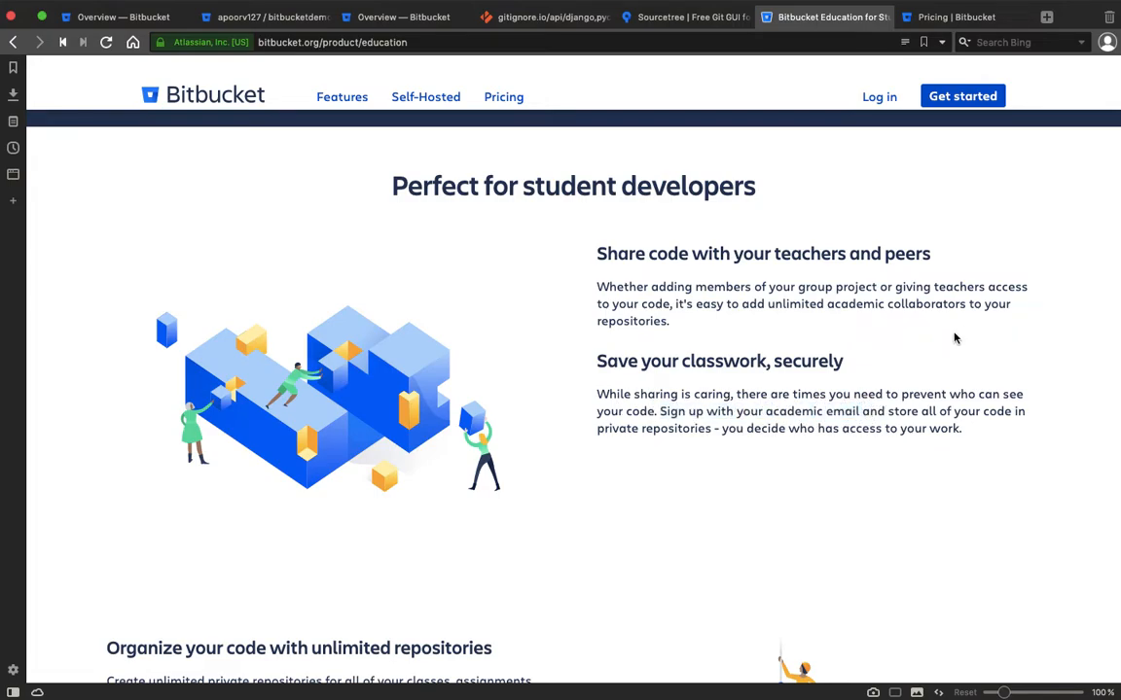
left_click_drag(739, 310, 794, 308)
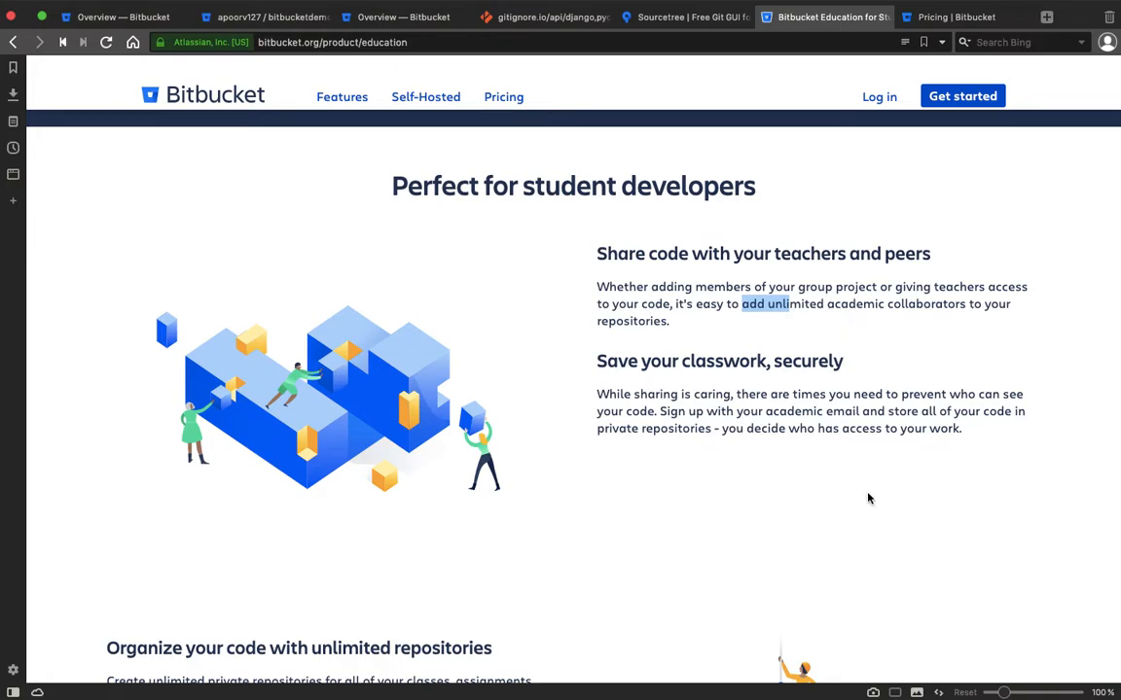
scroll(868, 498, "down", 3)
scroll(868, 498, "up", 1)
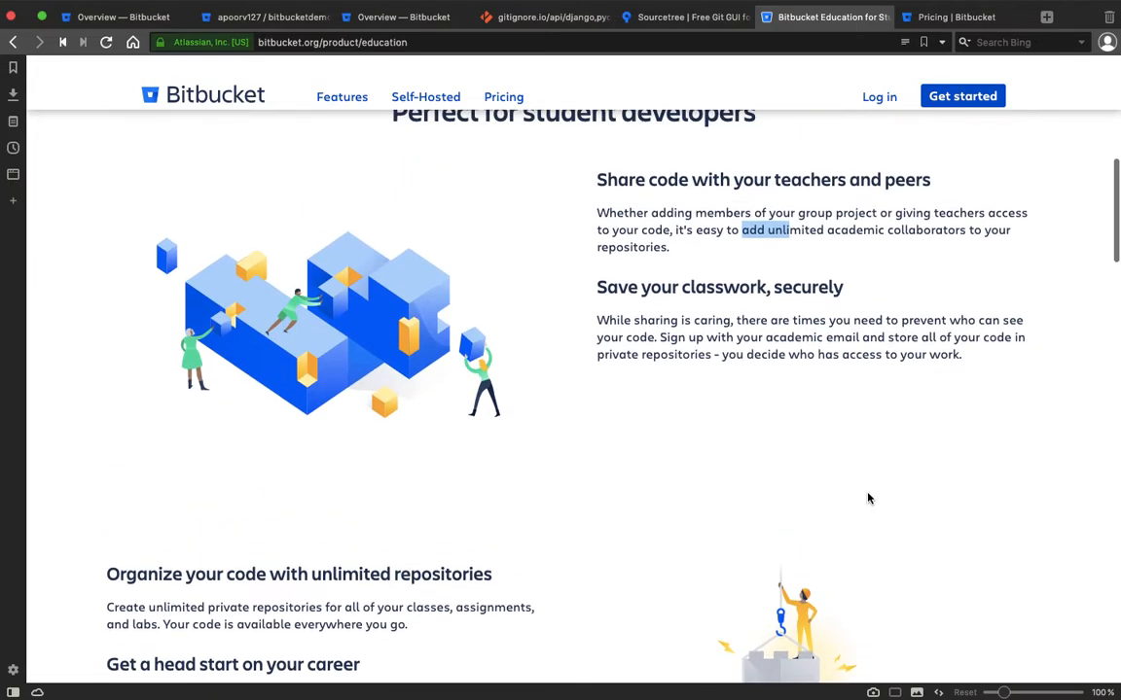
left_click(739, 258)
scroll(739, 259, "up", 5)
scroll(711, 318, "up", 6)
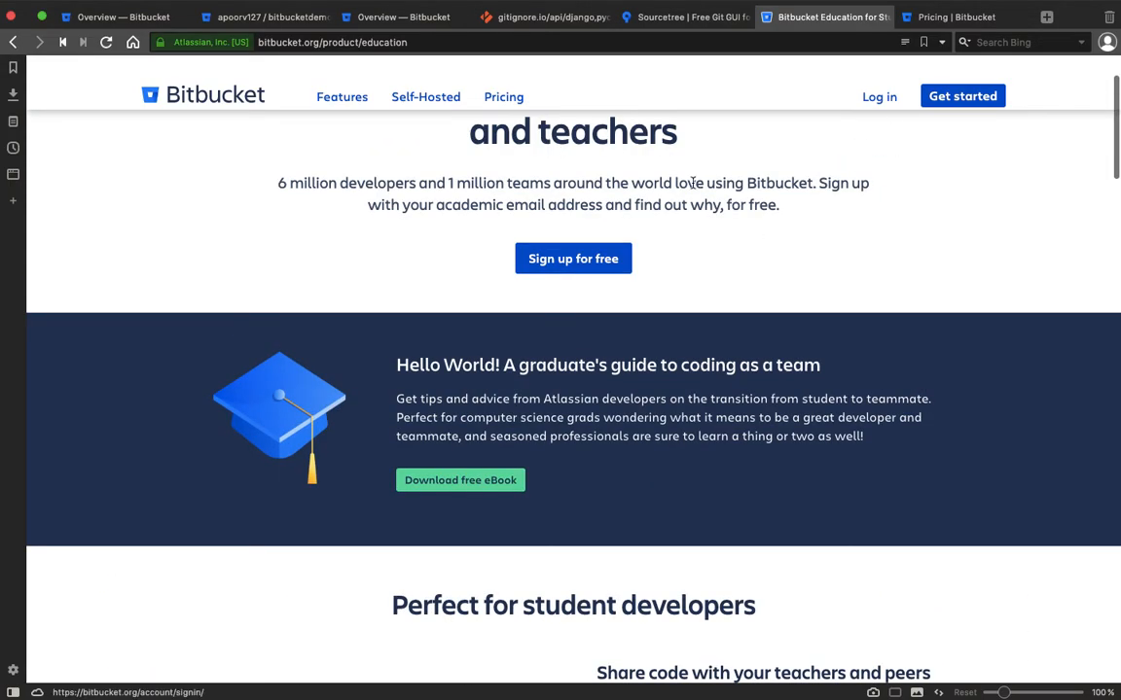
scroll(711, 318, "down", 3)
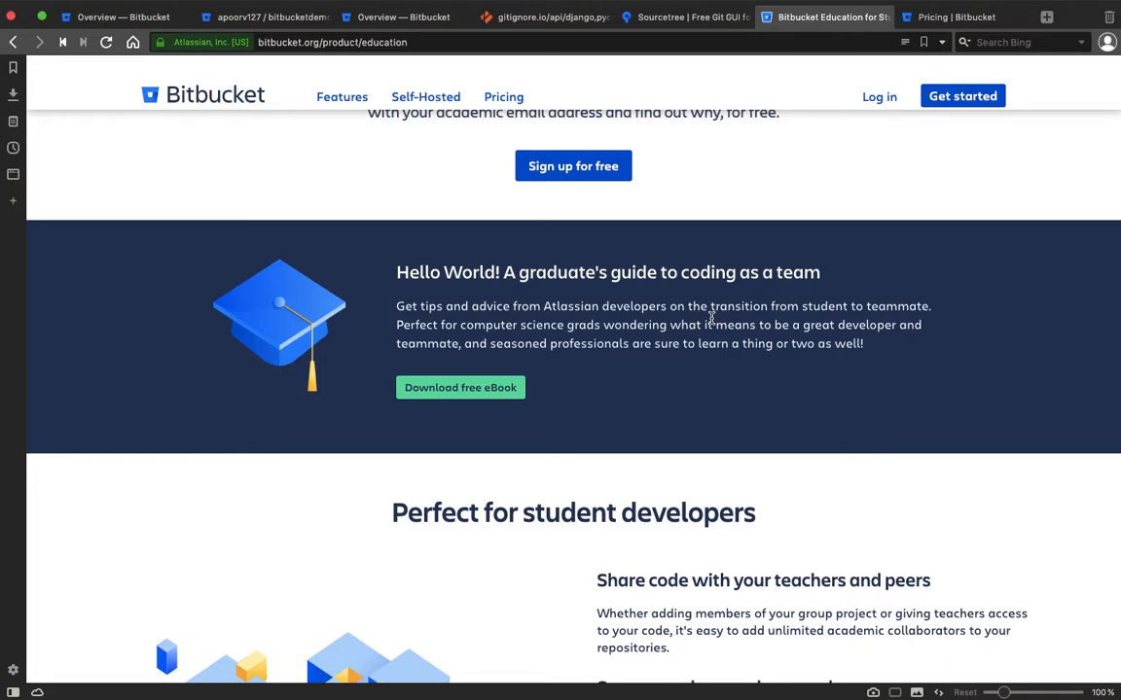
left_click(407, 16)
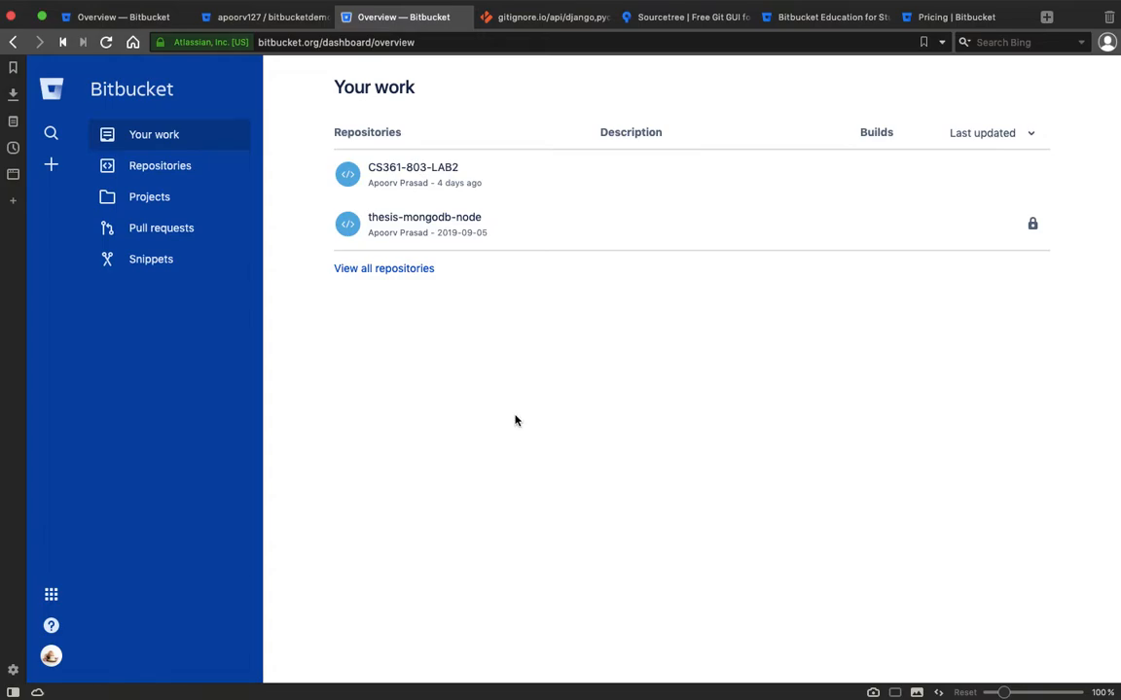
Start a new repository named BitBucketDemo and close the gitignore.io, Sourcetree, Education and pricing tabs.
left_click(50, 168)
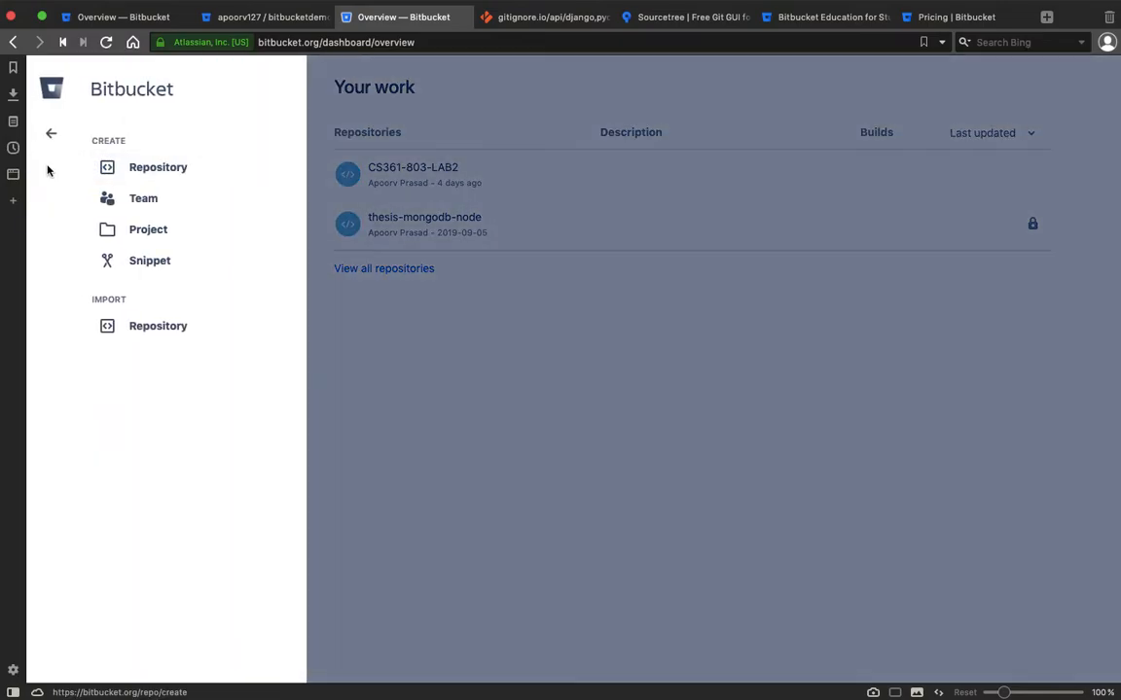
left_click(157, 167)
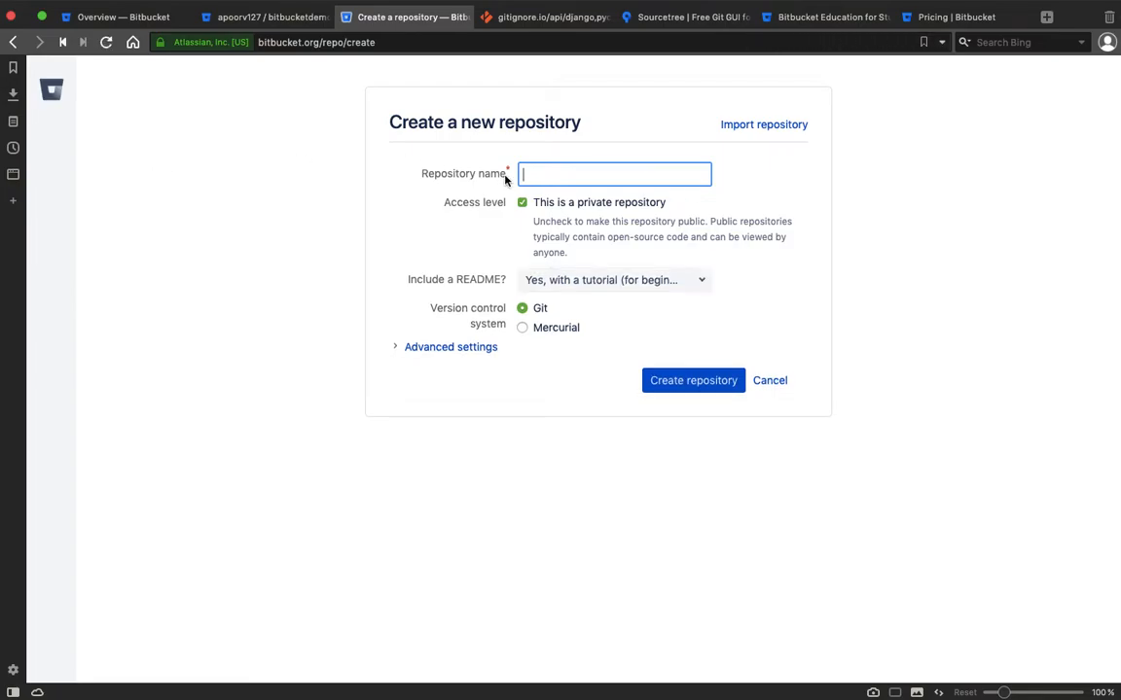
type("BitBucketDemo")
left_click(537, 19)
left_click(487, 17)
left_click(487, 17)
left_click(489, 18)
left_click(491, 17)
left_click(488, 18)
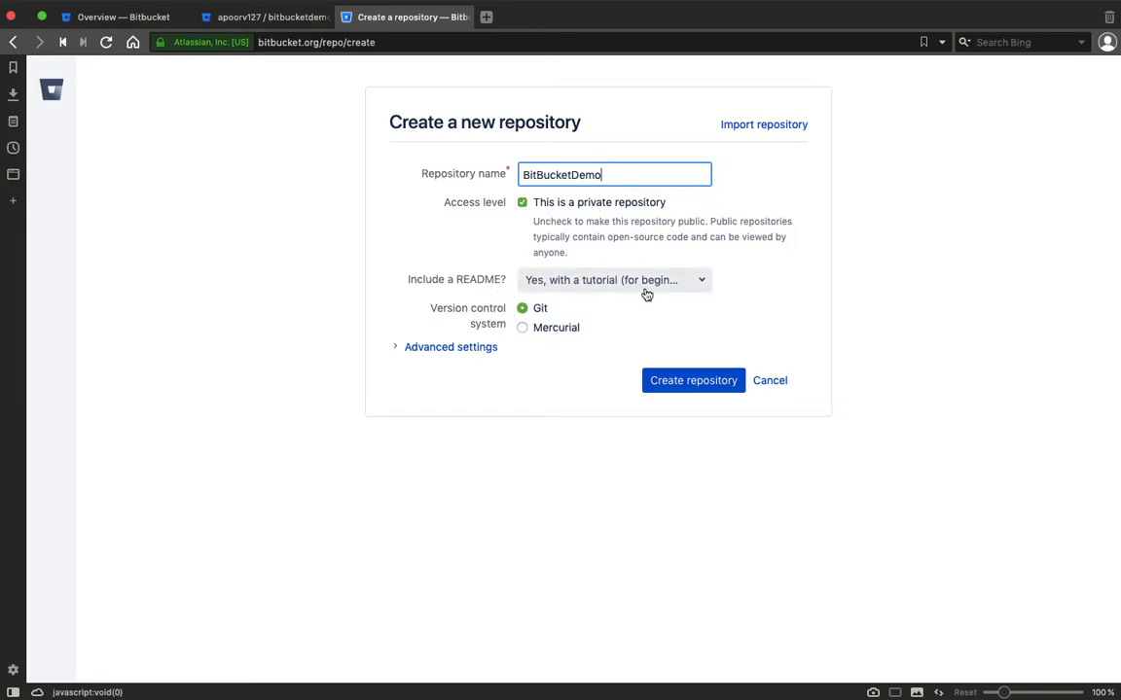
Choose the 'Yes, with a tutorial' README and create the private Git repository.
left_click(610, 281)
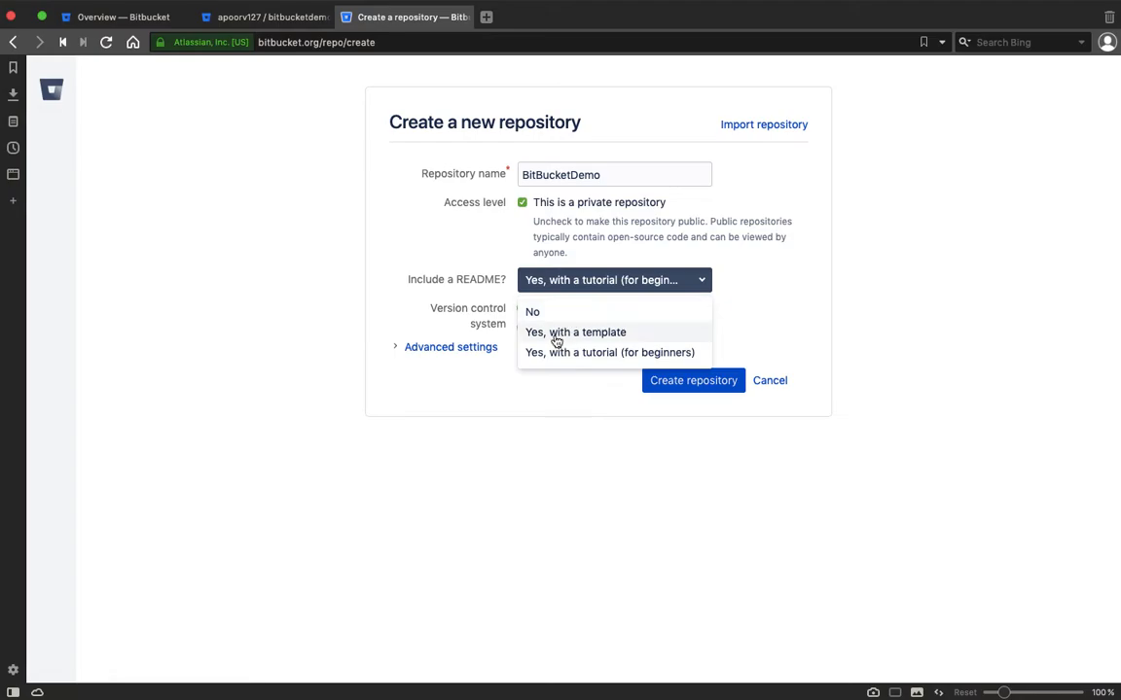
left_click(564, 359)
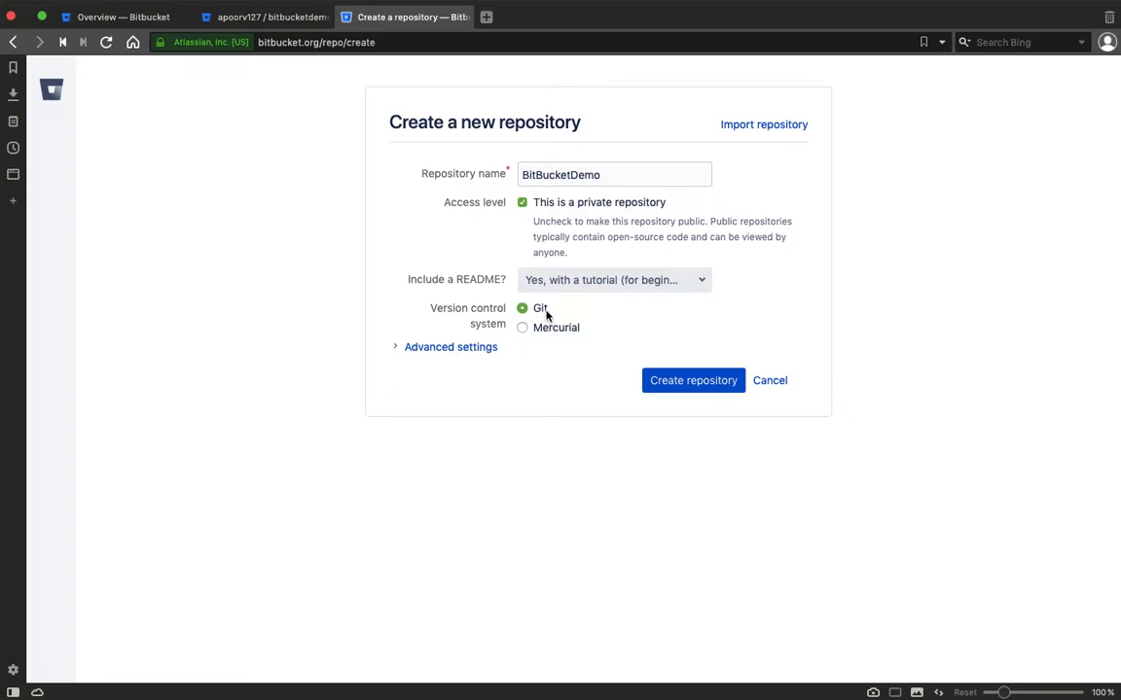
left_click(700, 376)
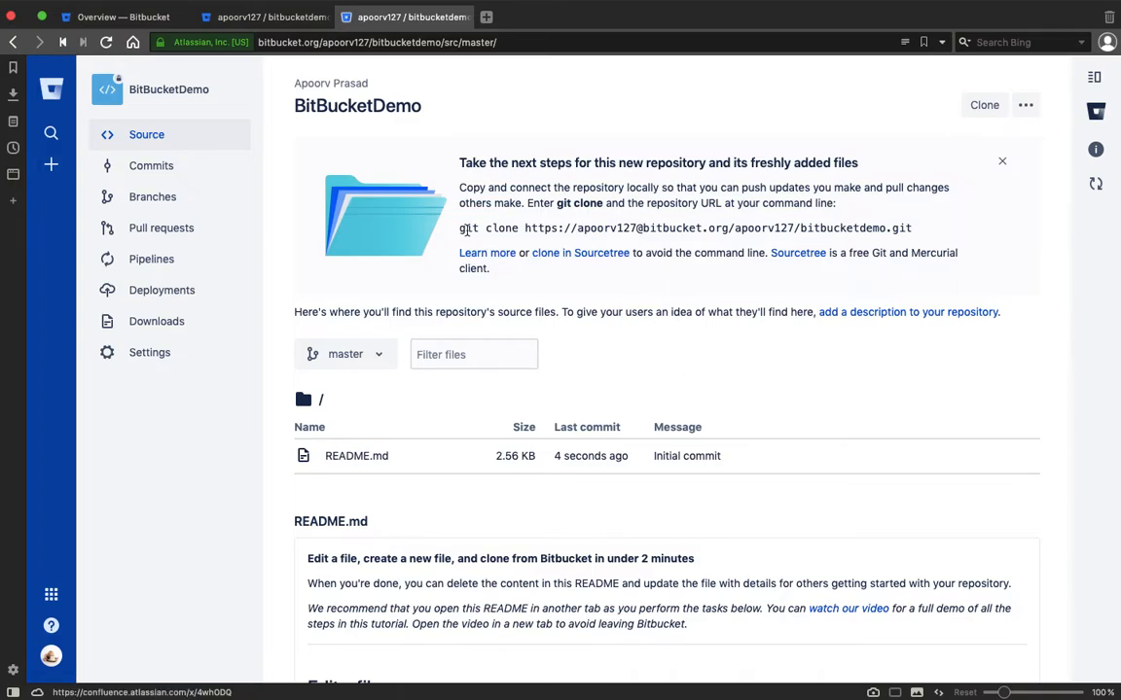
Select the full HTTPS clone URL after 'git clone' on the BitBucketDemo page.
mouse_move(525, 227)
left_mouse_down()
mouse_move(951, 242)
mouse_move(939, 231)
left_mouse_up()
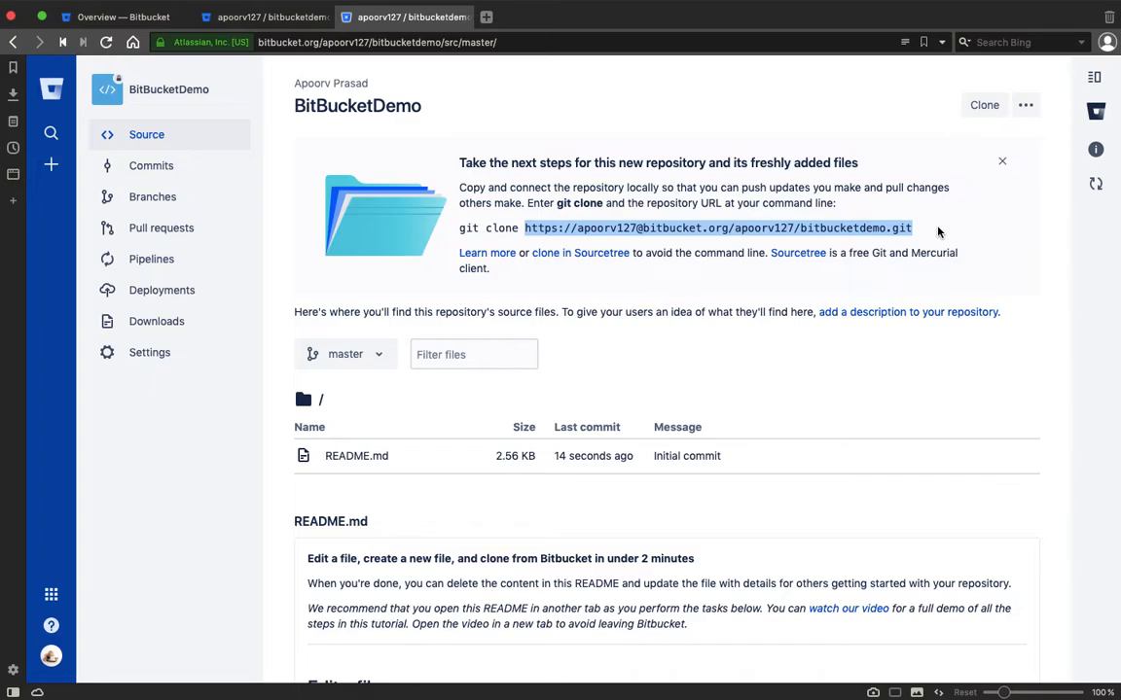
left_click(520, 228)
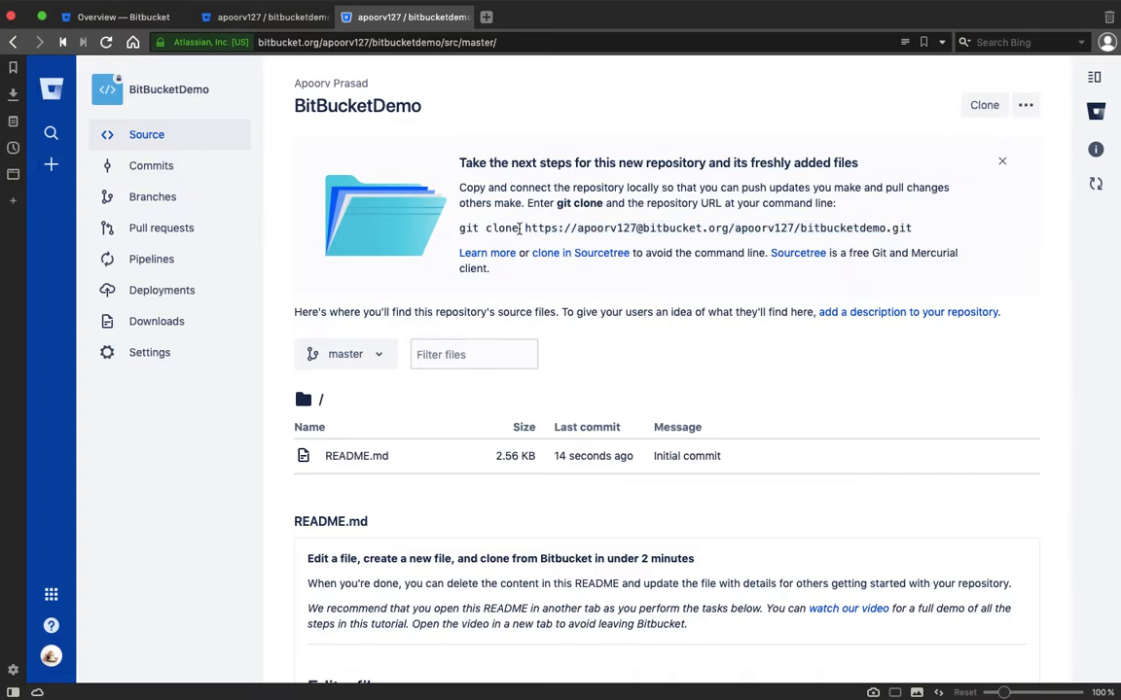
left_click_drag(522, 227, 937, 225)
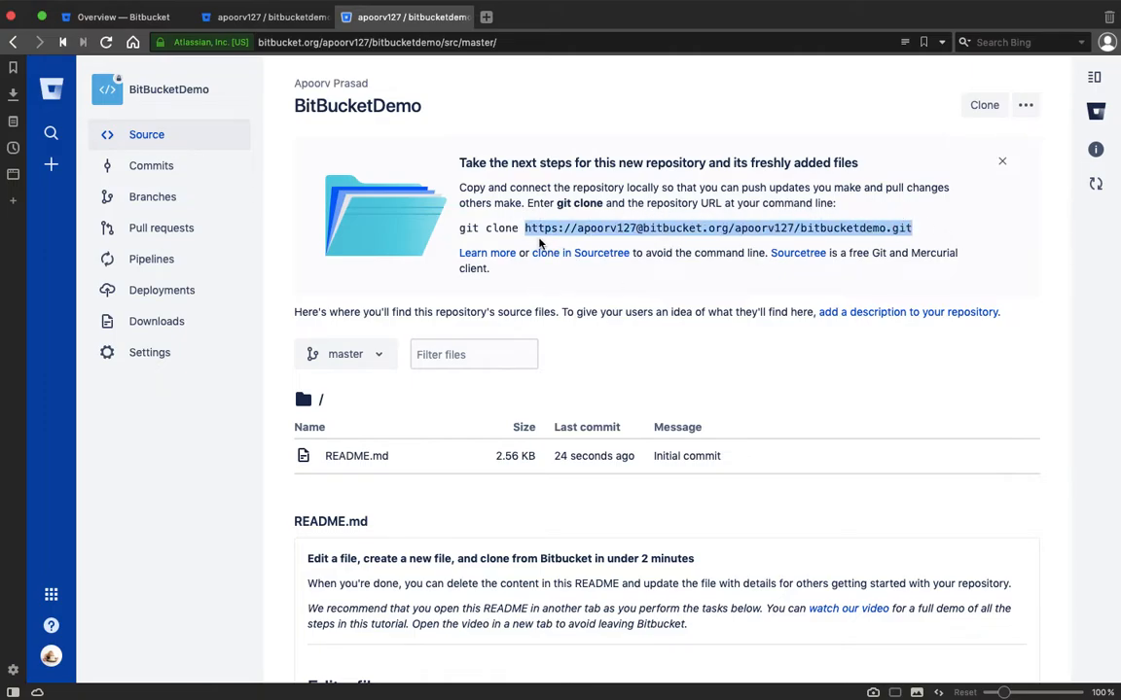
key("ctrl+Left")
key("ctrl+Right")
Search Bing for 'source tree', open sourcetreeapp.com, then return to the BitBucketDemo tab.
left_click(486, 16)
type("so")
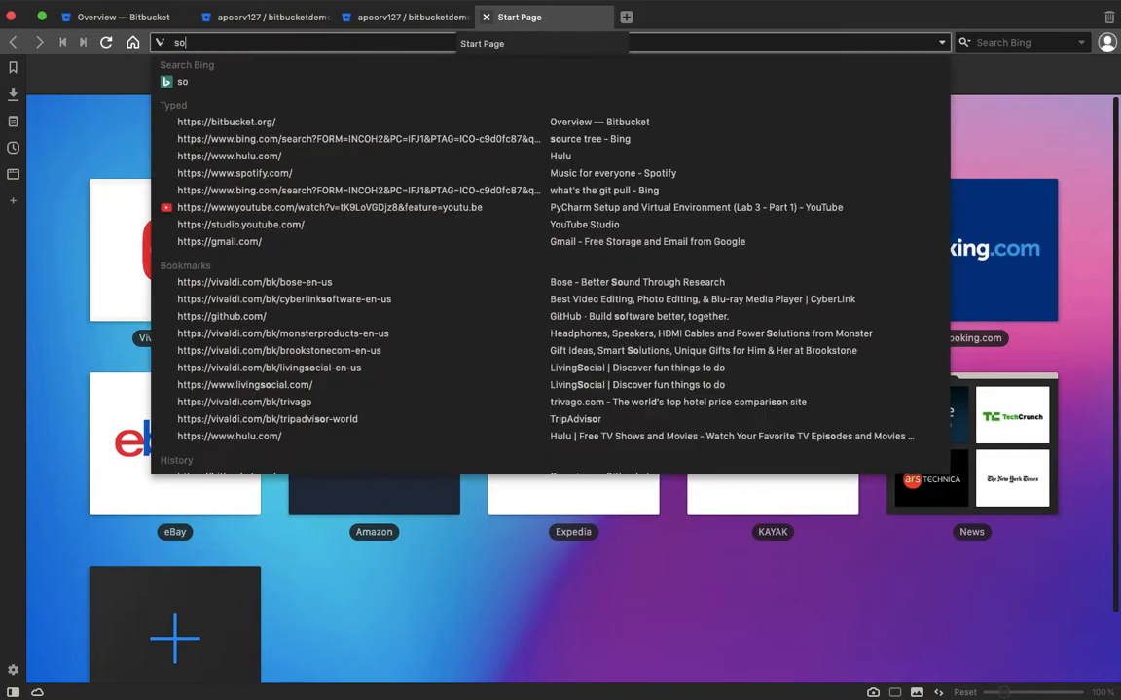
type("urce tree")
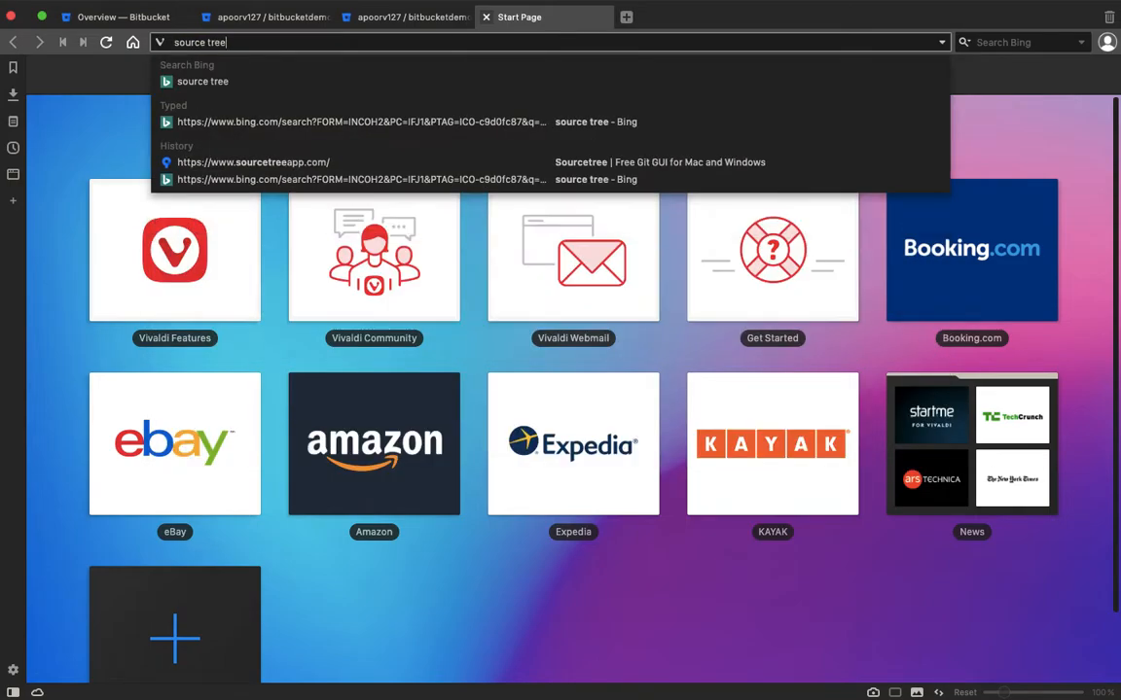
key("Return")
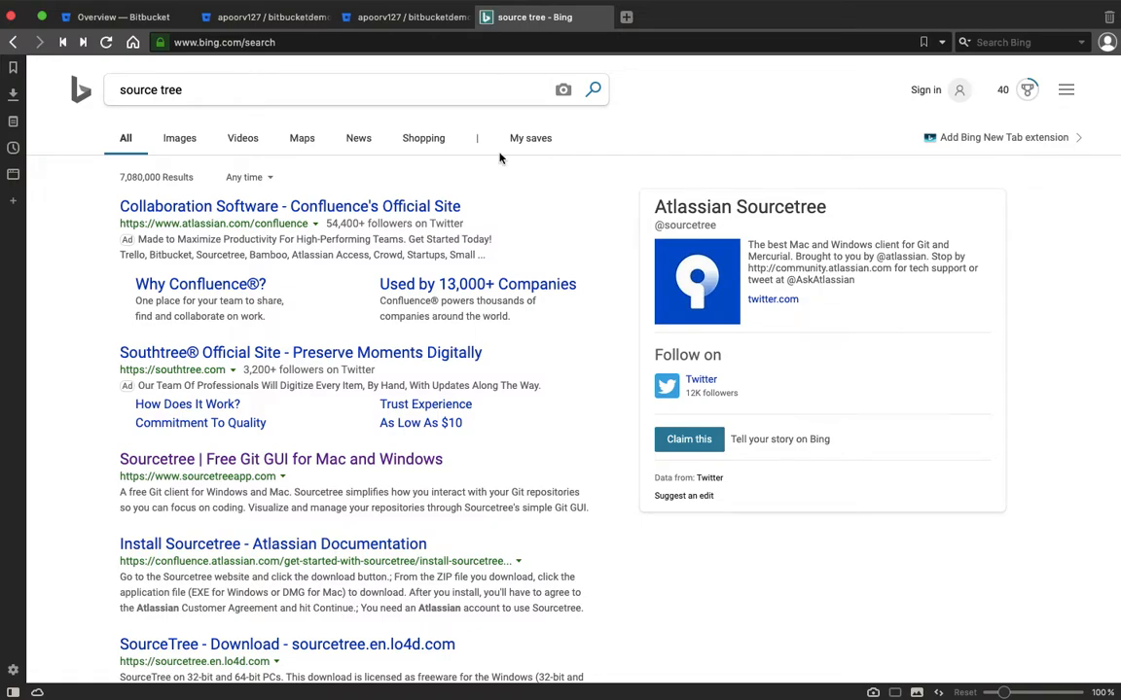
scroll(511, 421, "down", 3)
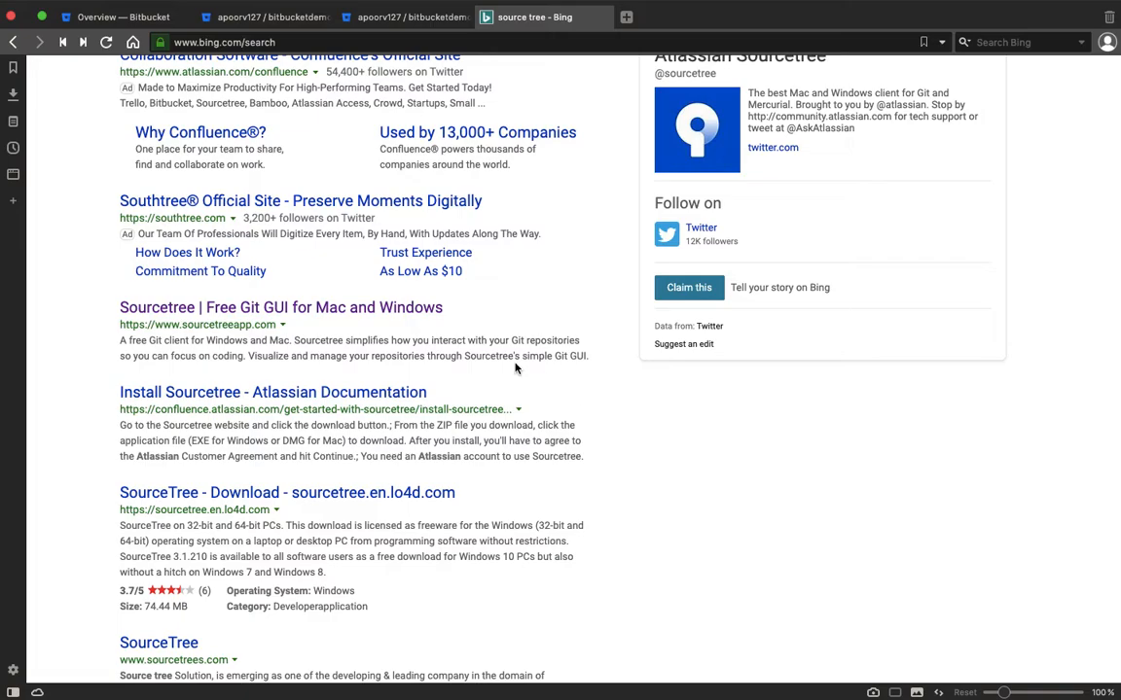
left_click(368, 307)
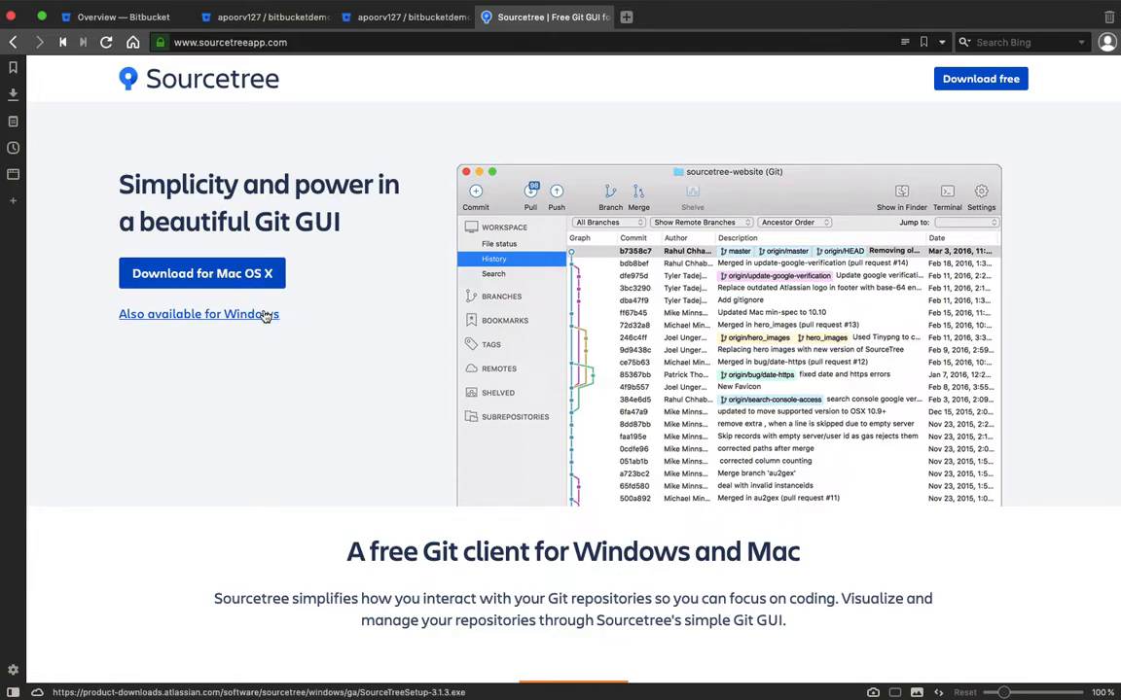
scroll(467, 390, "down", 5)
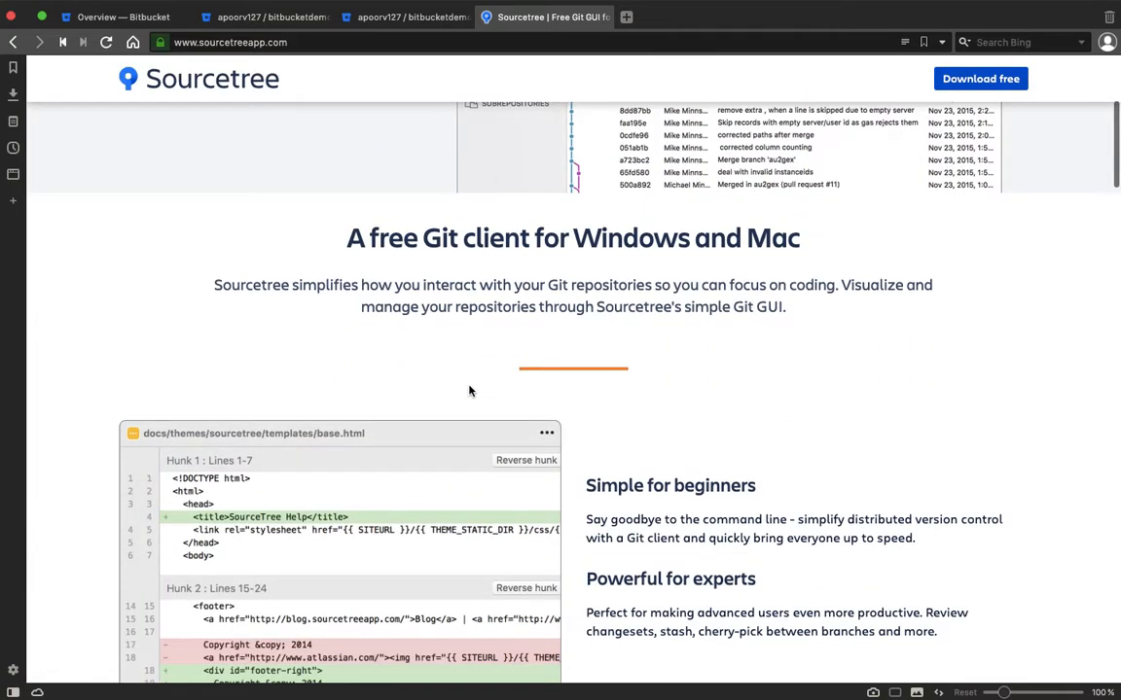
scroll(463, 81, "up", 5)
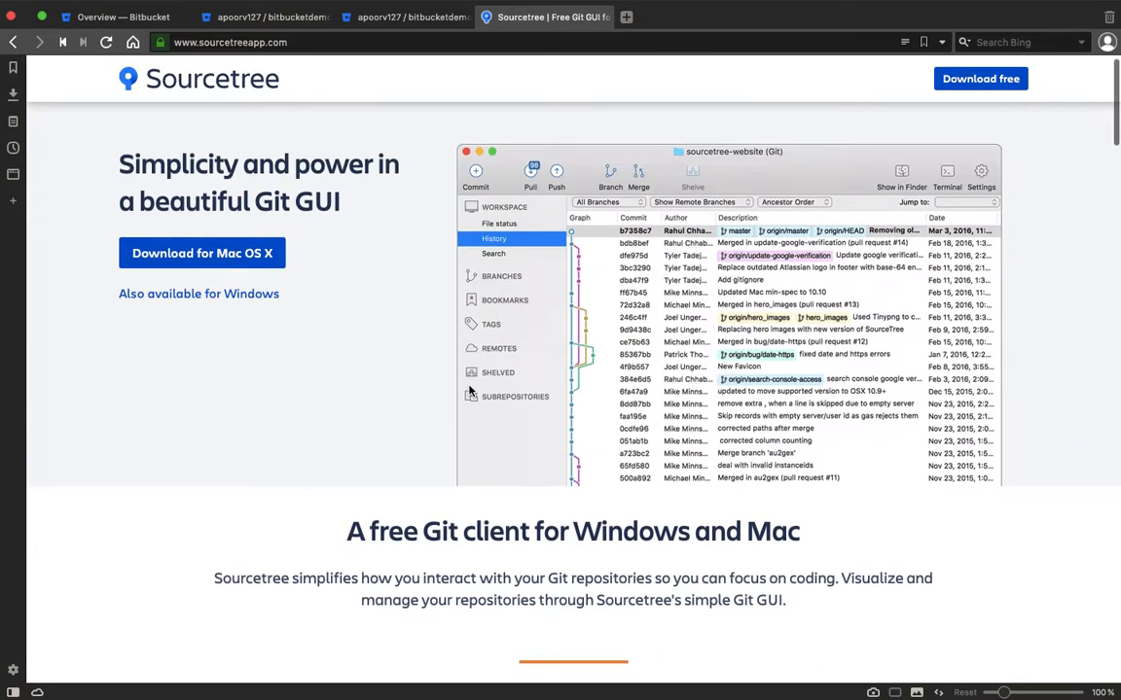
left_click(435, 23)
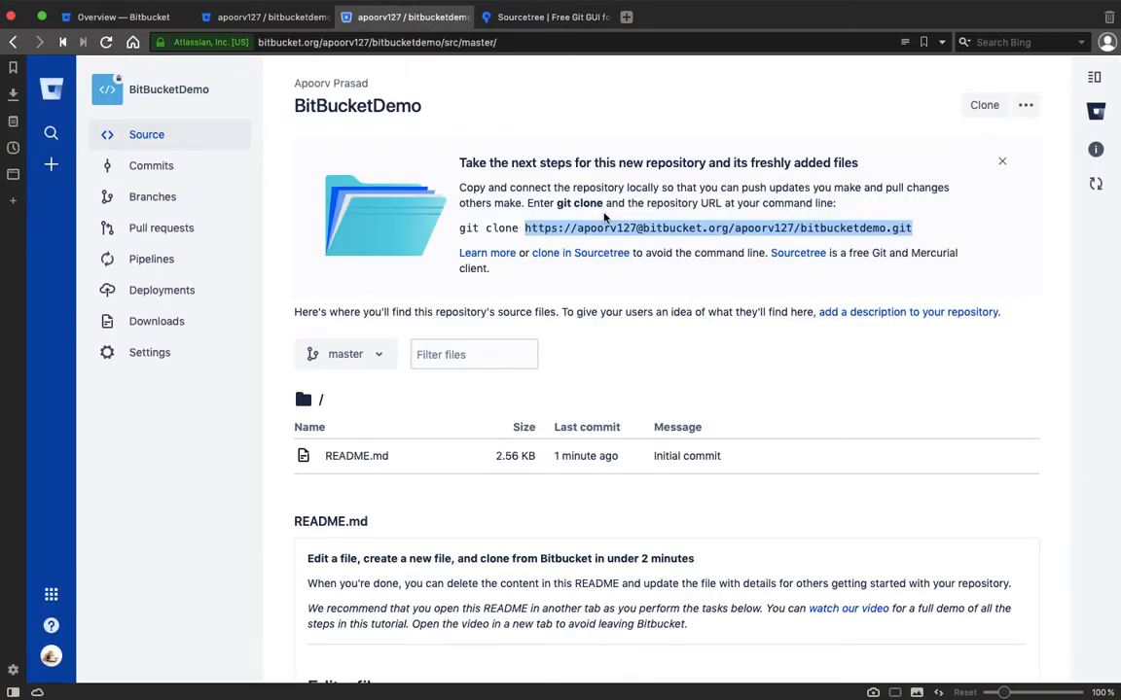
Launch Sourcetree and start a New > Clone from URL.
key("F4")
type("sourc")
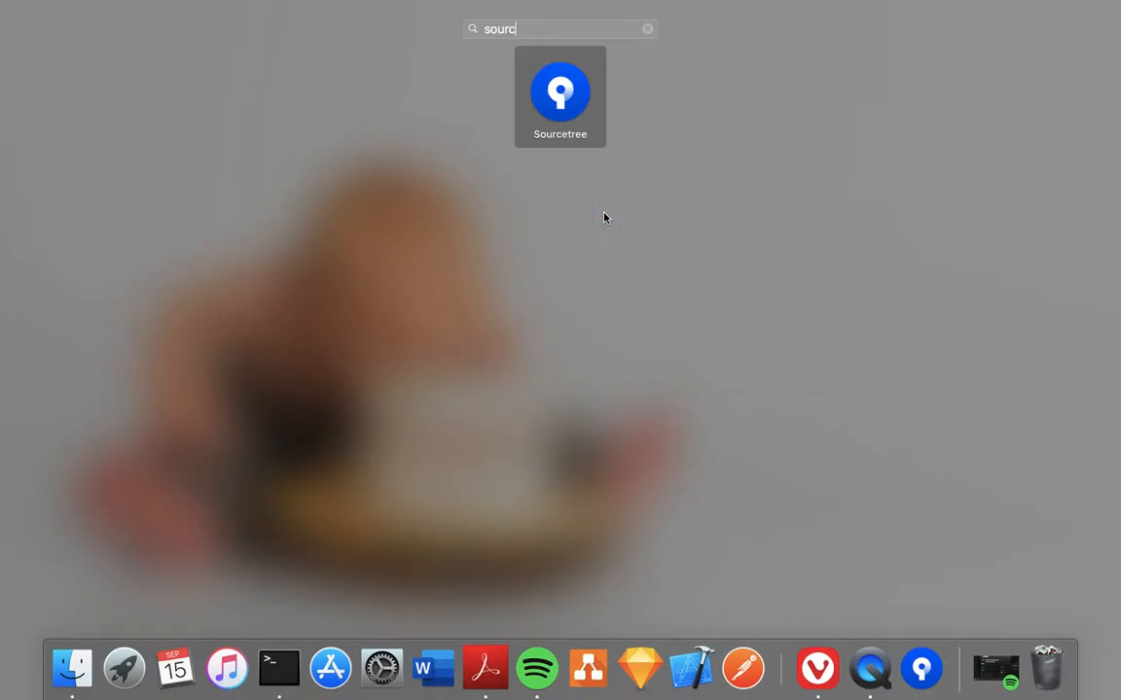
key("Return")
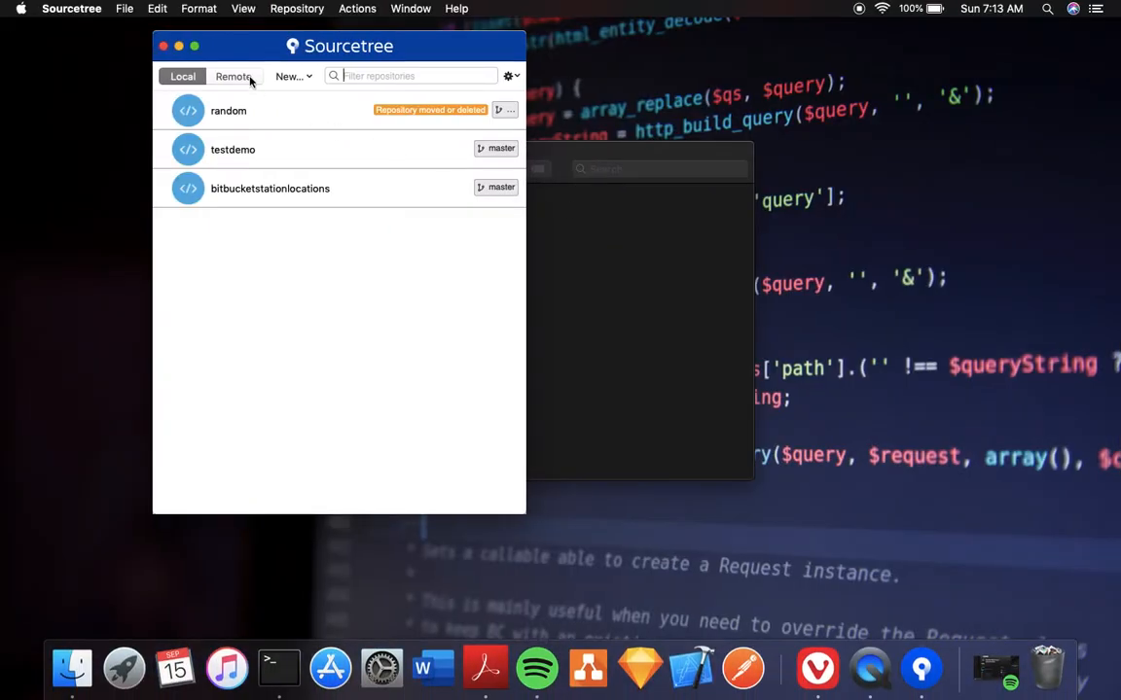
left_click(292, 76)
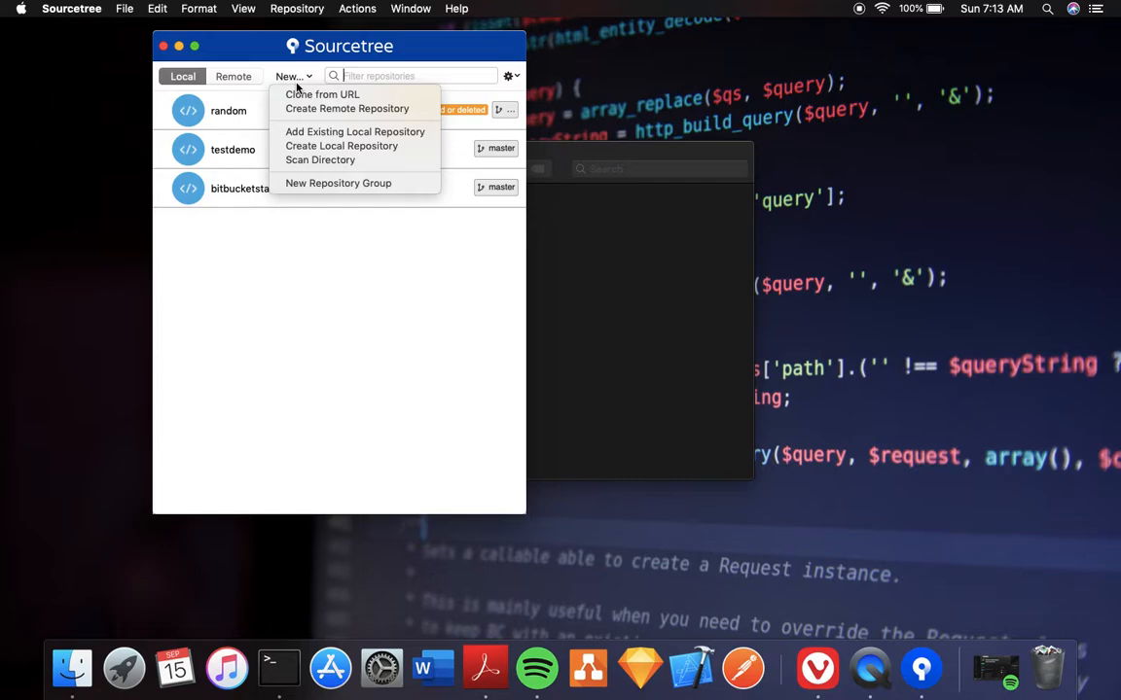
left_click(343, 96)
Copy the BitBucketDemo clone URL from Bitbucket and paste it as the Source URL.
key("ctrl+Right")
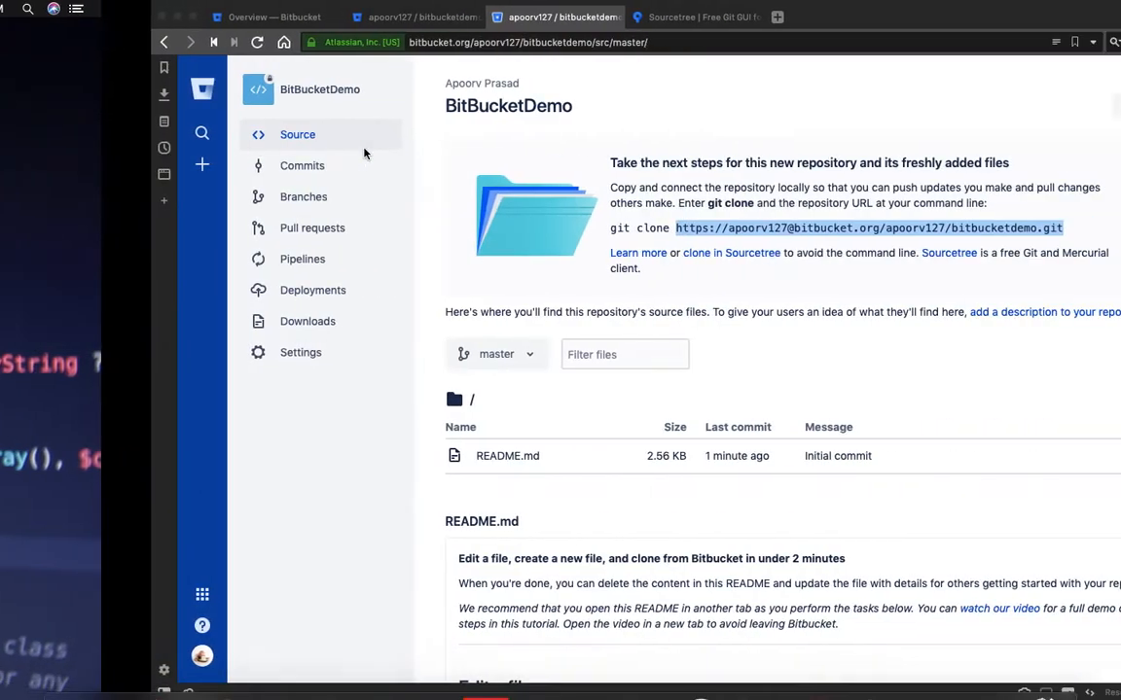
left_click(775, 227)
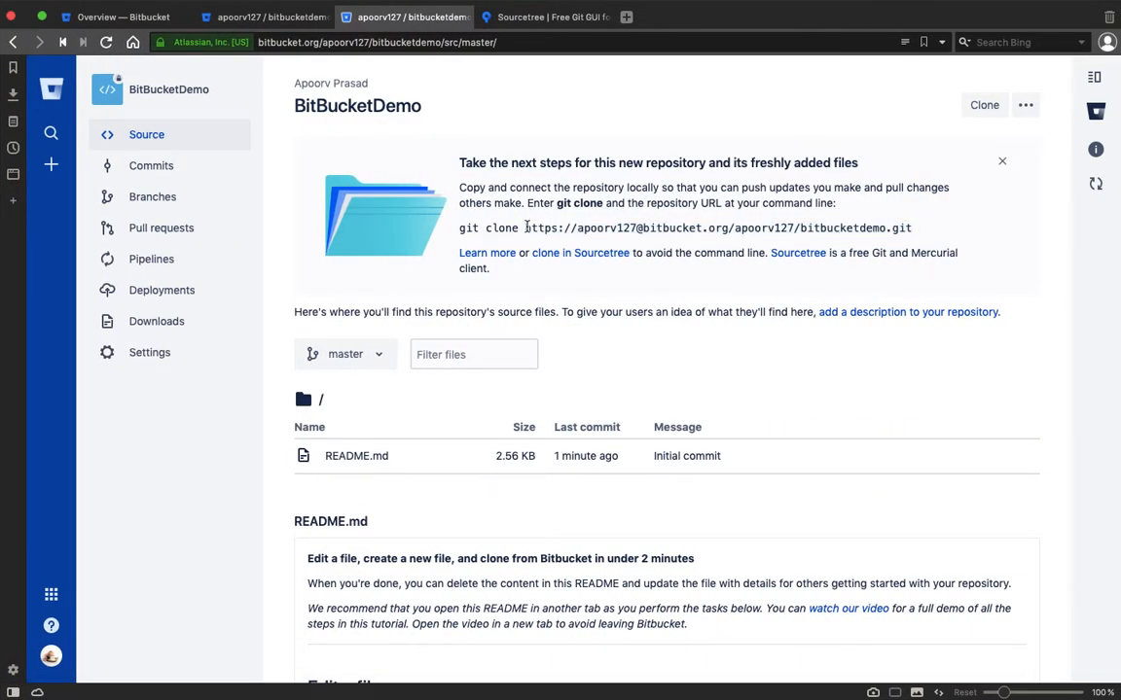
left_click_drag(525, 228, 948, 233)
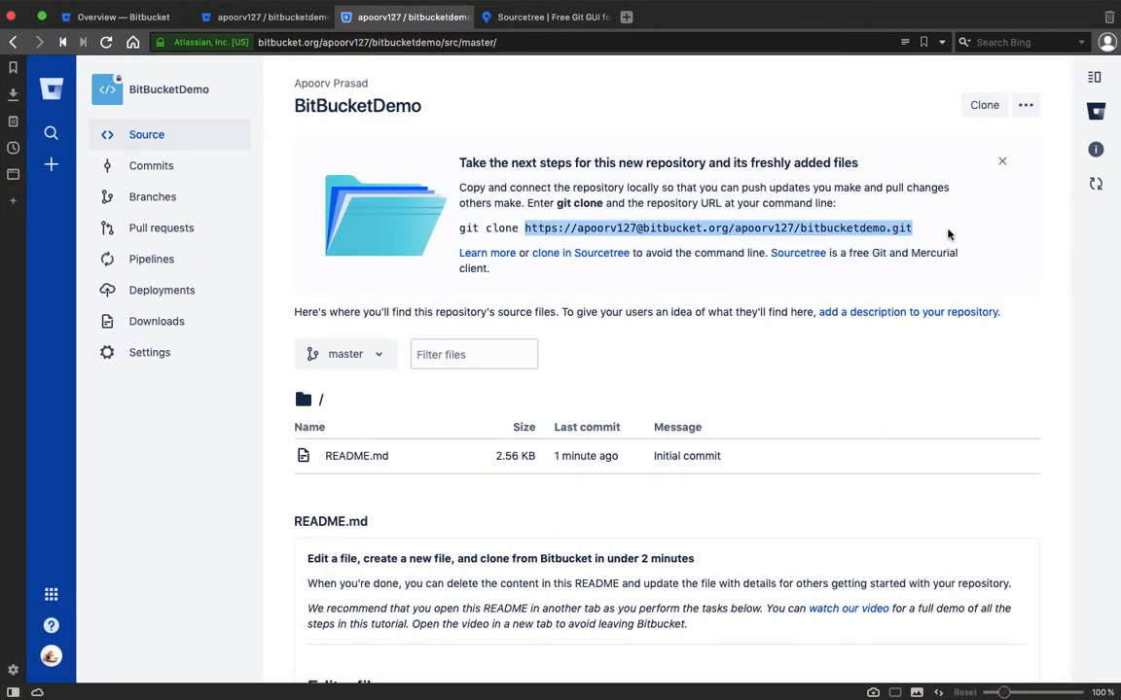
key("super+c")
key("ctrl+Left")
key("super+v")
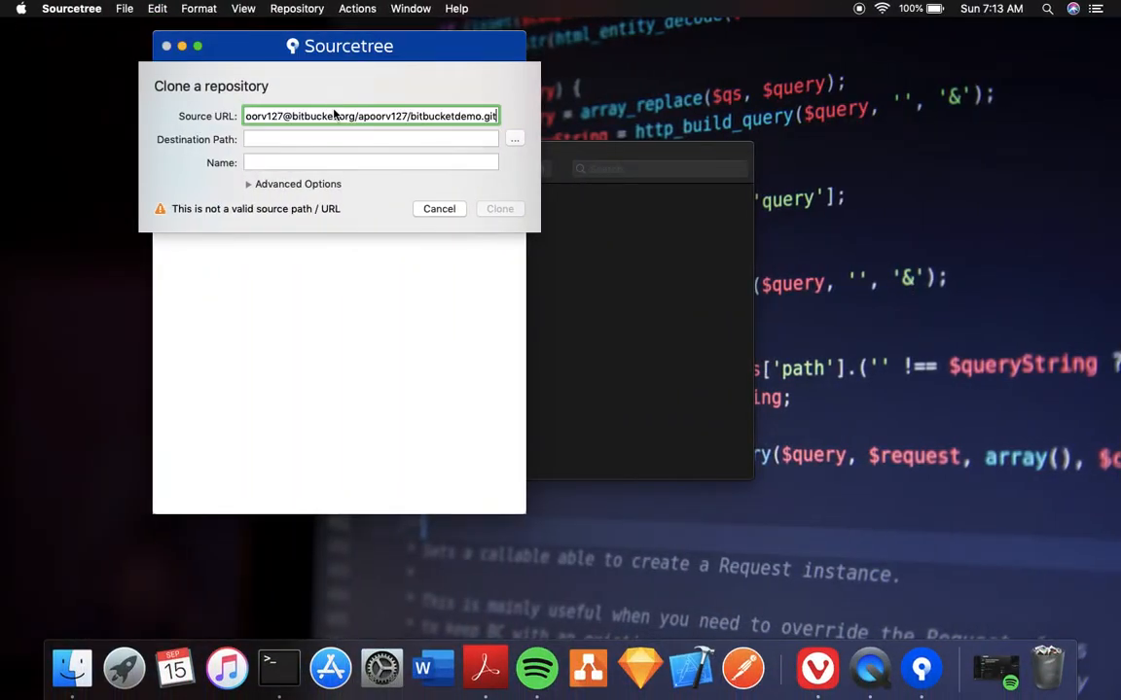
Enter the login keychain password and allow access until the source validates as a Git repository.
left_click(332, 138)
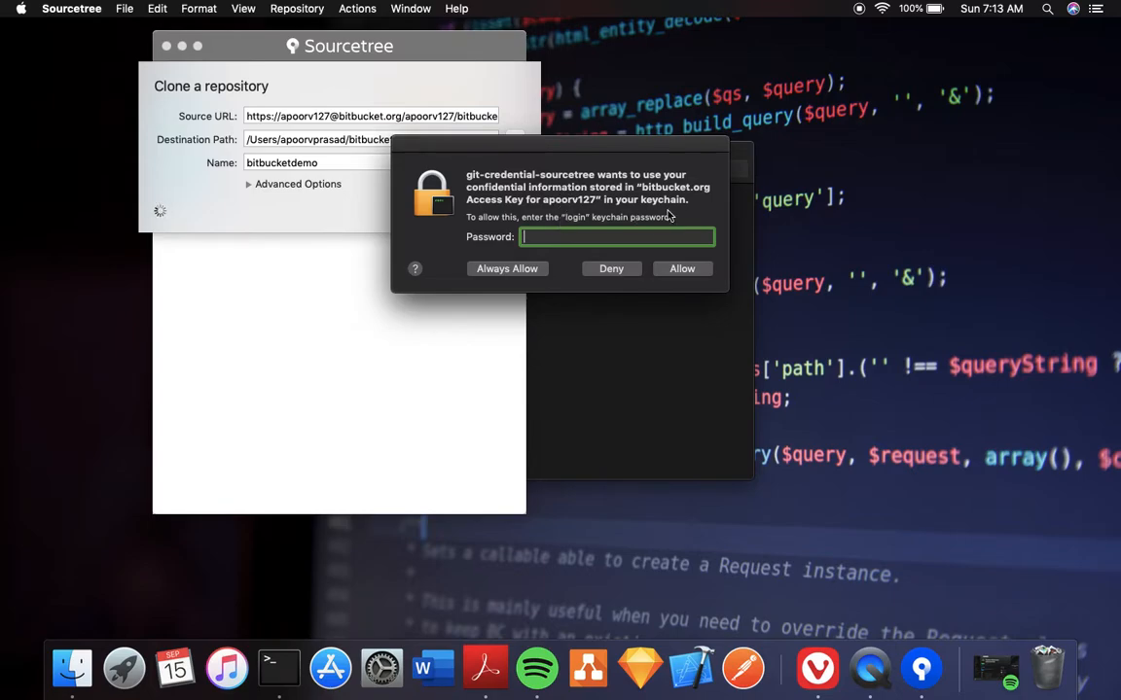
type("••••••••••••")
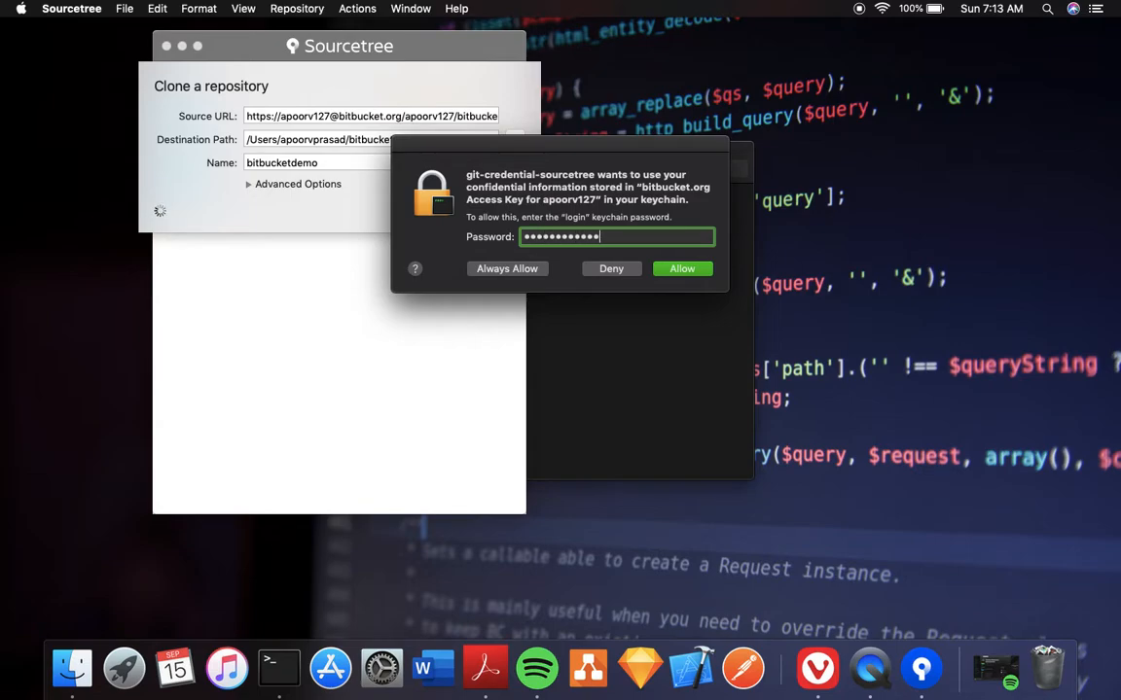
left_click(699, 264)
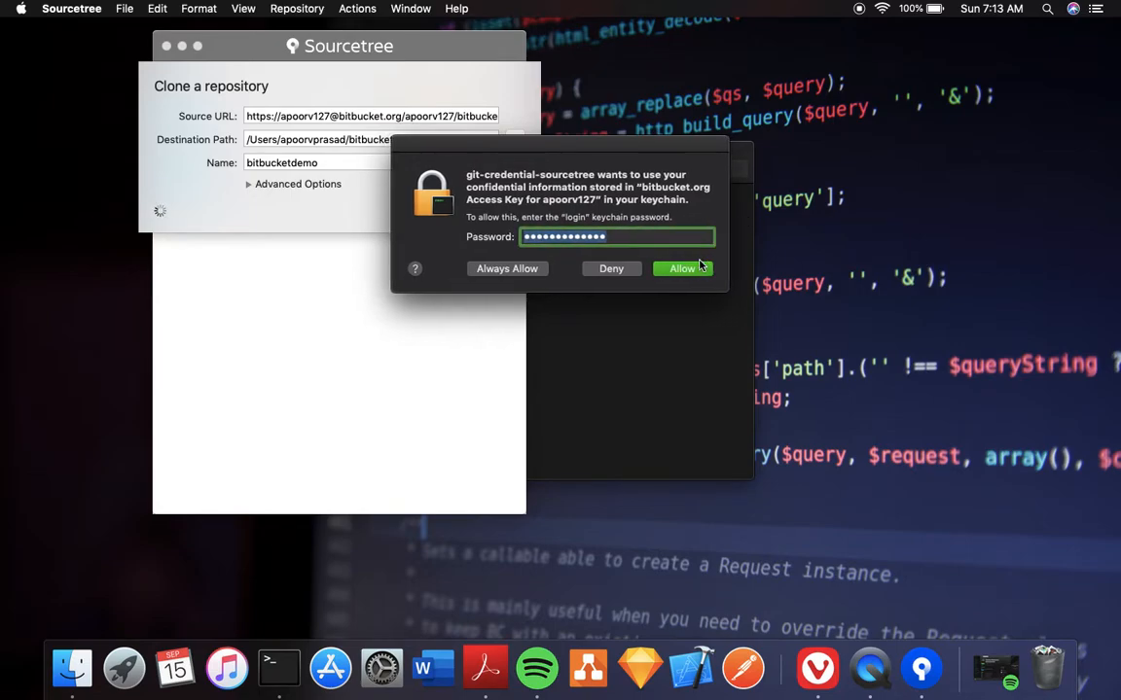
type("•••••••••••••")
key("Return")
left_click(683, 271)
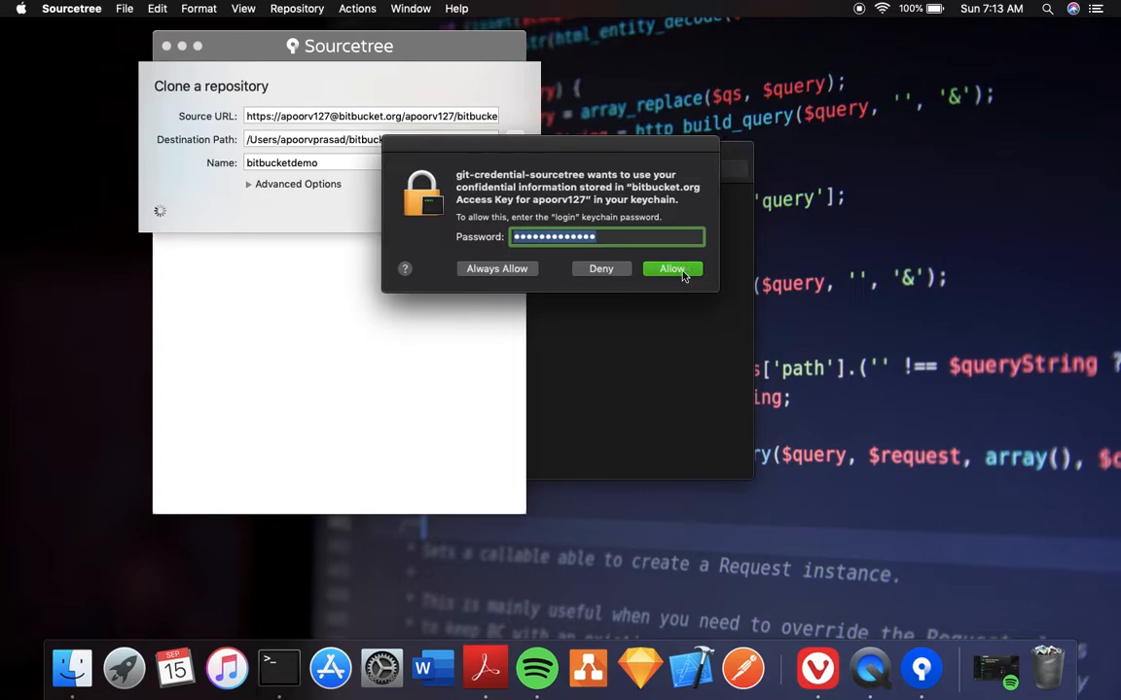
type("••••••••••••••")
left_click(682, 271)
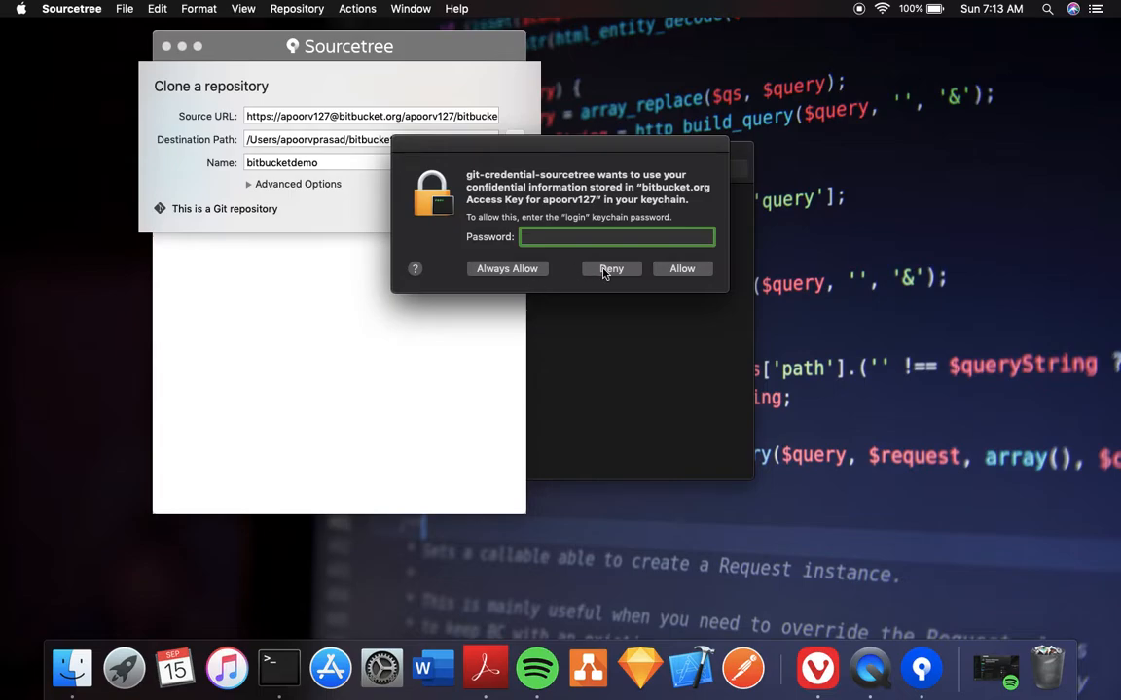
left_click(609, 270)
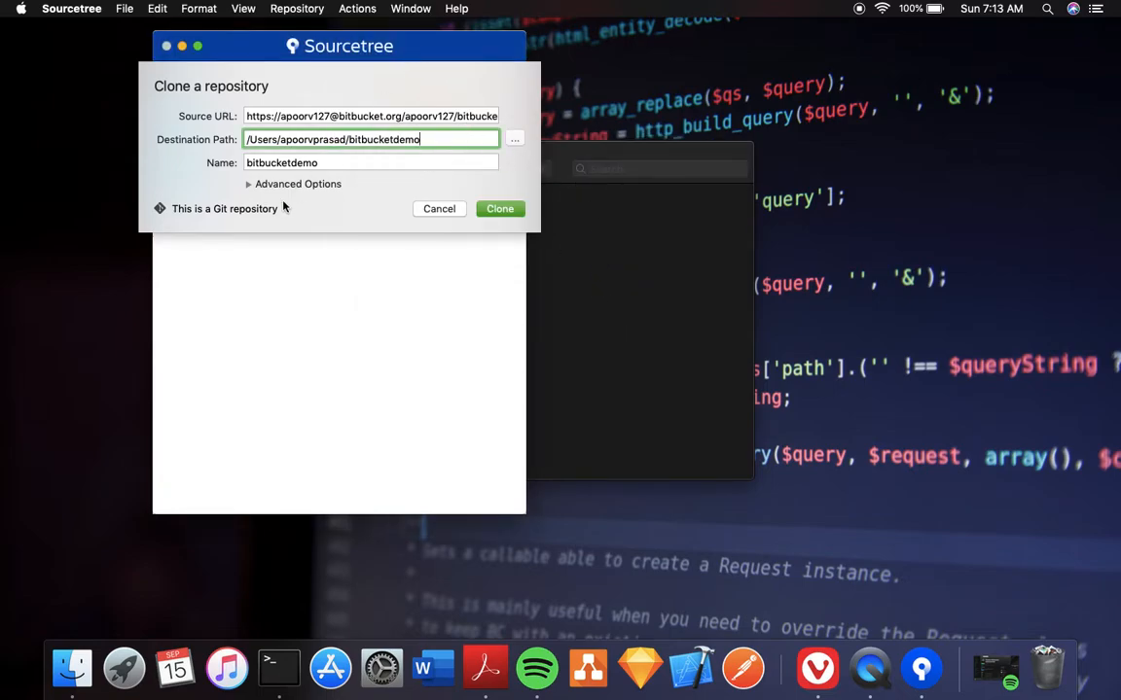
Set the destination path to Desktop/bitbucketdemo and start the clone.
left_click(515, 141)
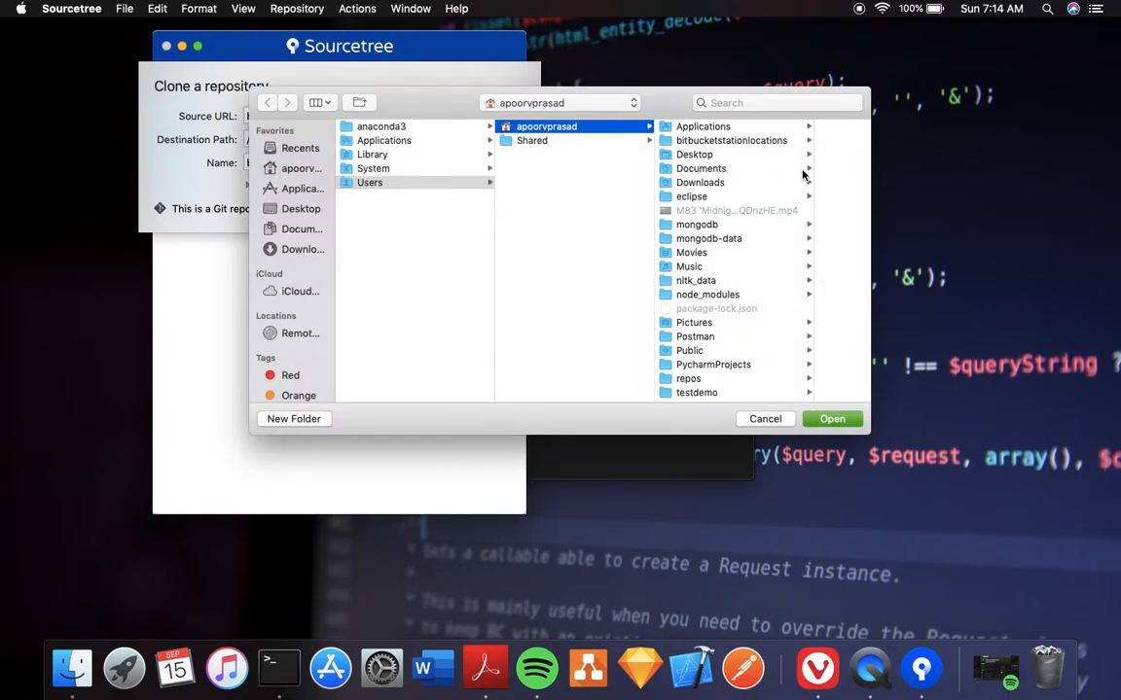
left_click(715, 156)
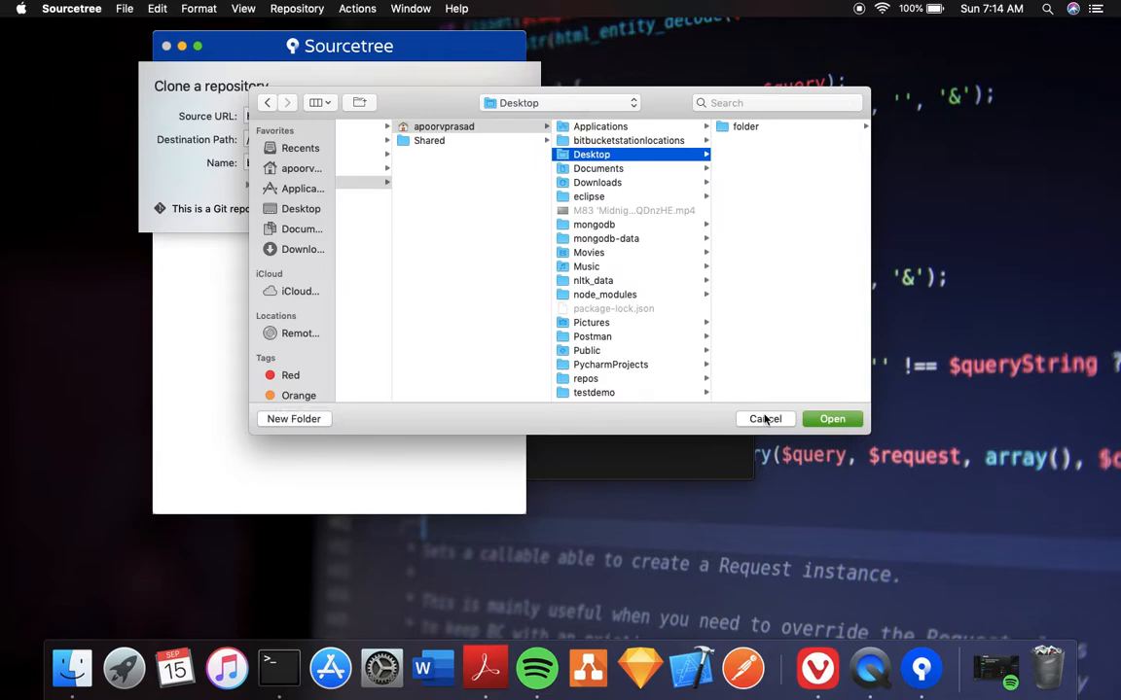
left_click(832, 418)
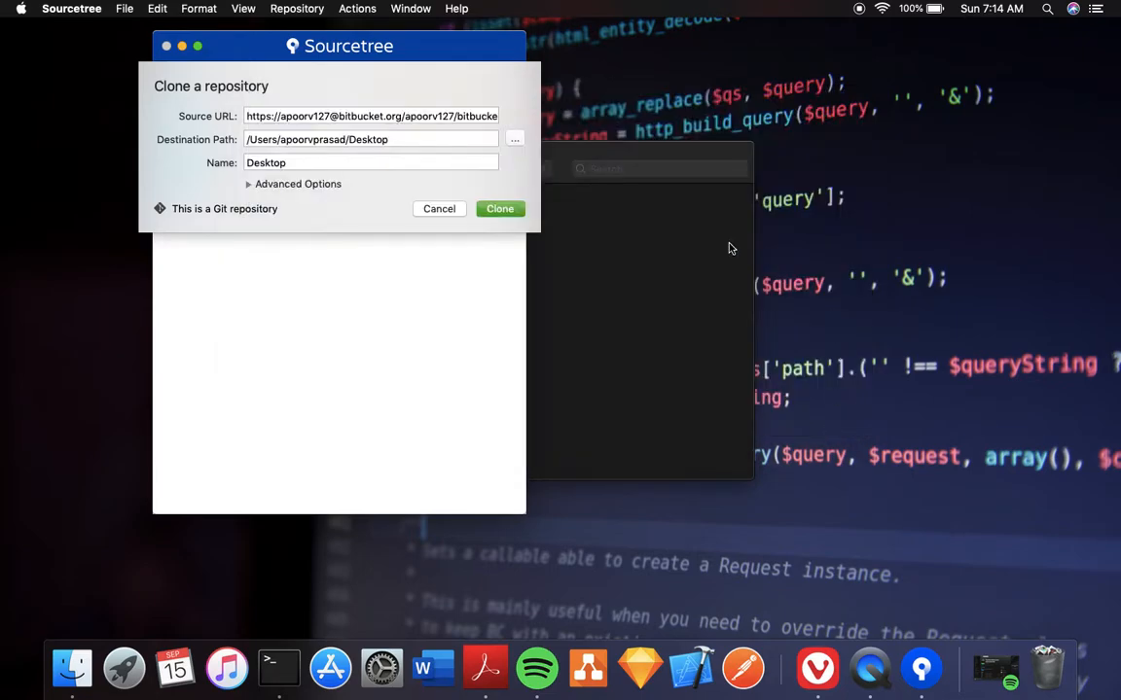
left_click(452, 140)
type("/bitbucketdemo")
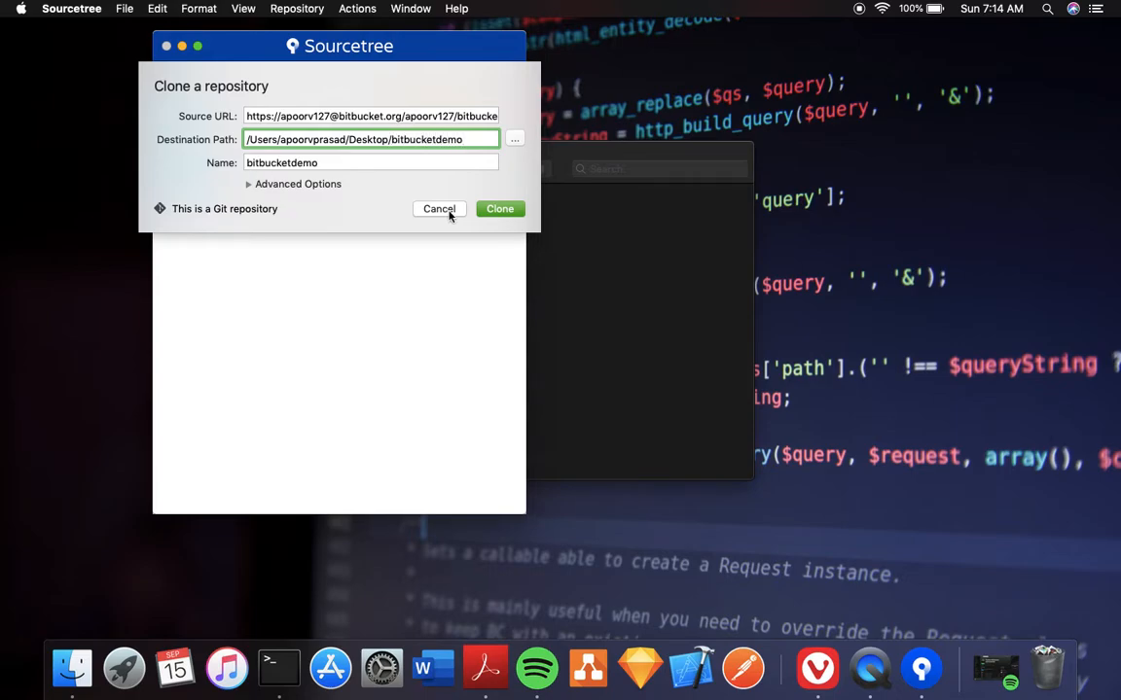
left_click(492, 210)
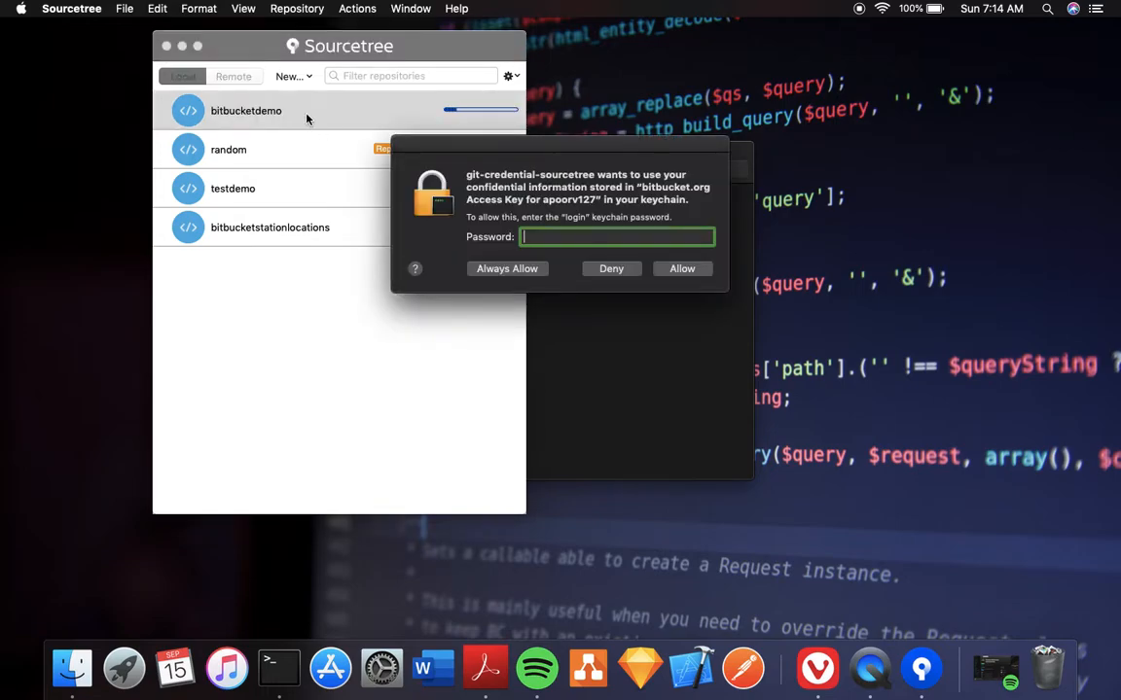
Submit the keychain password, open the bitbucketdemo repository, and deny keychain access.
type("•••••••••")
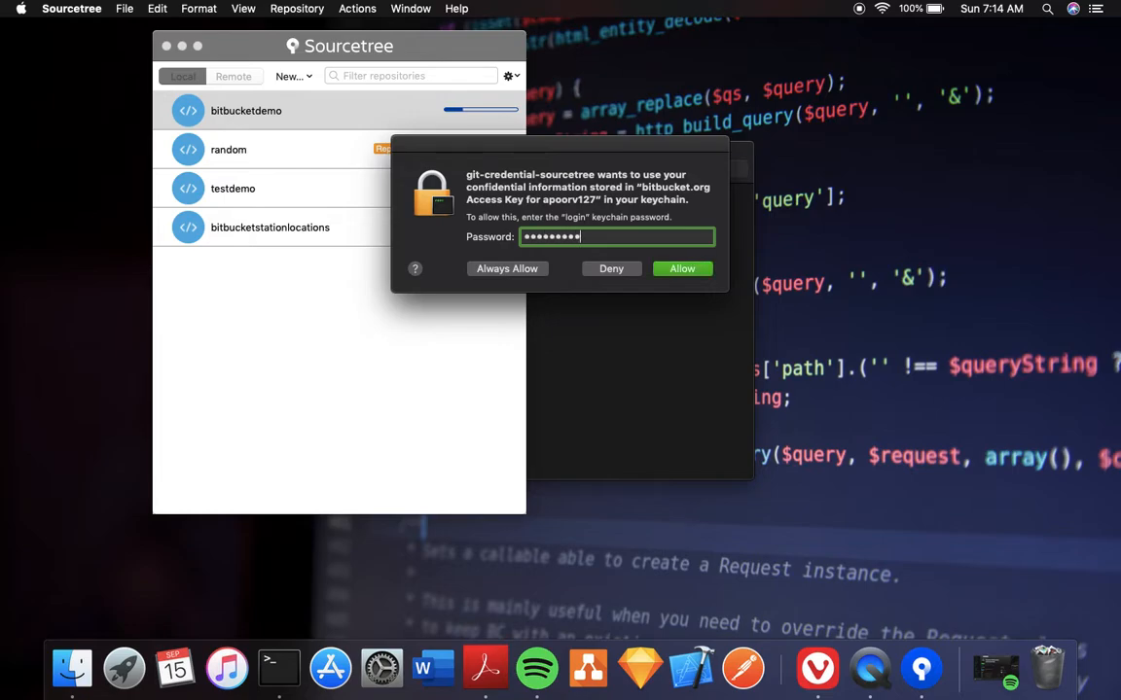
type("•••••")
key("Return")
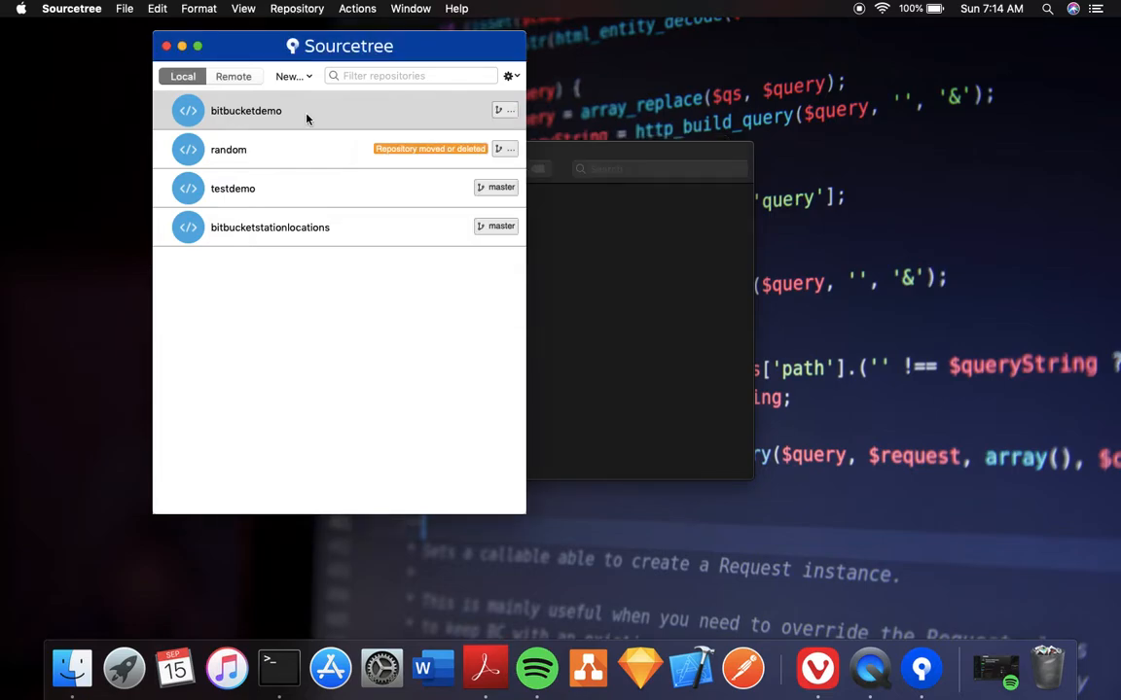
double_click(306, 118)
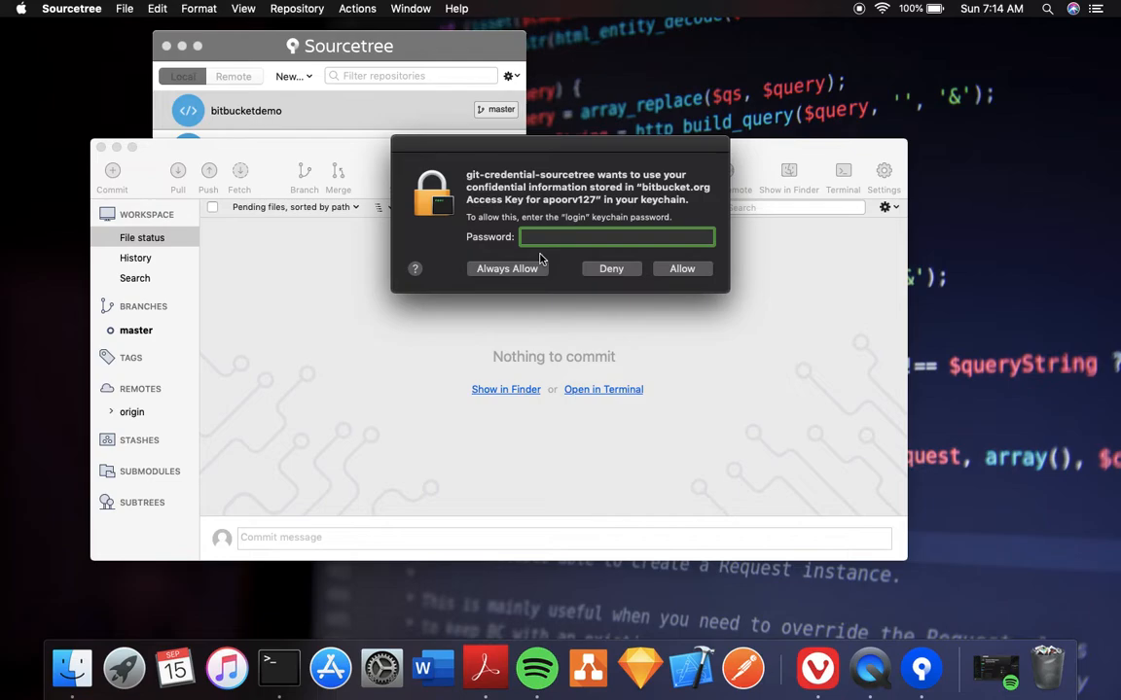
left_click(601, 271)
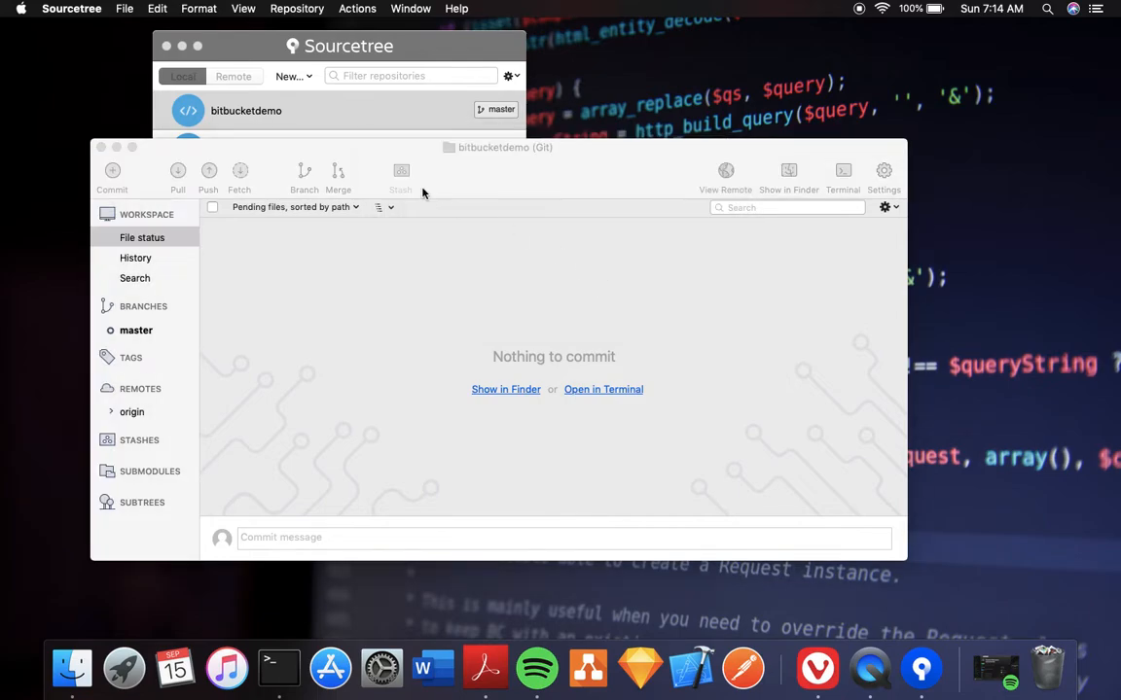
Check File status, History and Search: only the Initial commit exists and nothing is pending.
left_click_drag(393, 150, 491, 141)
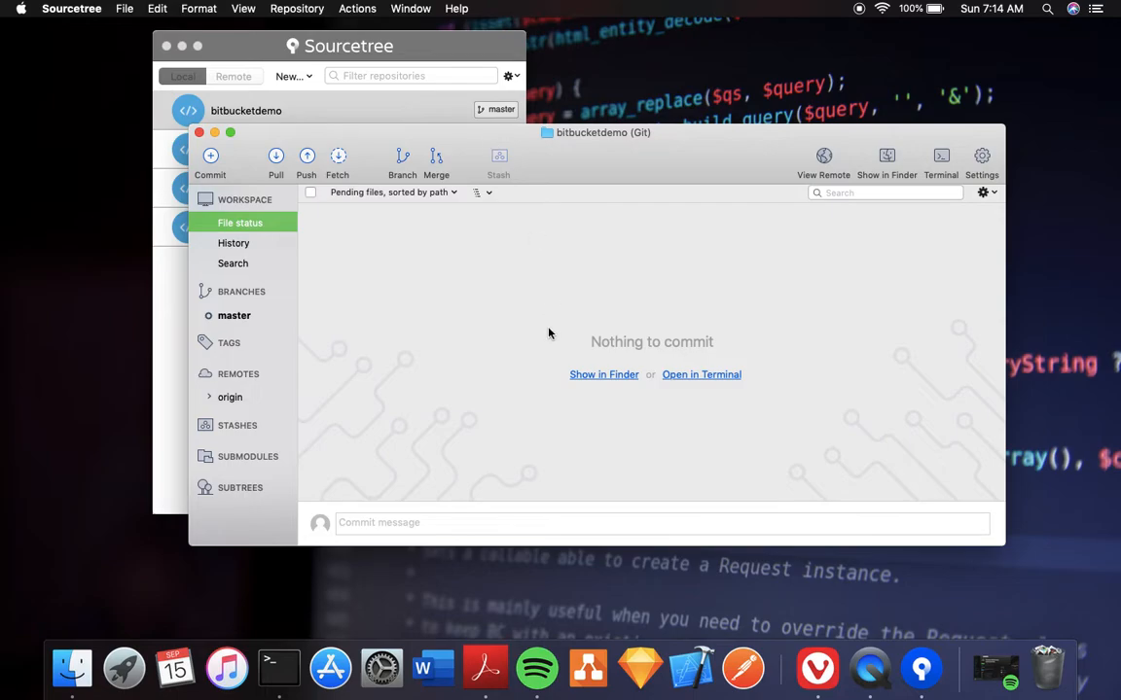
left_click(257, 245)
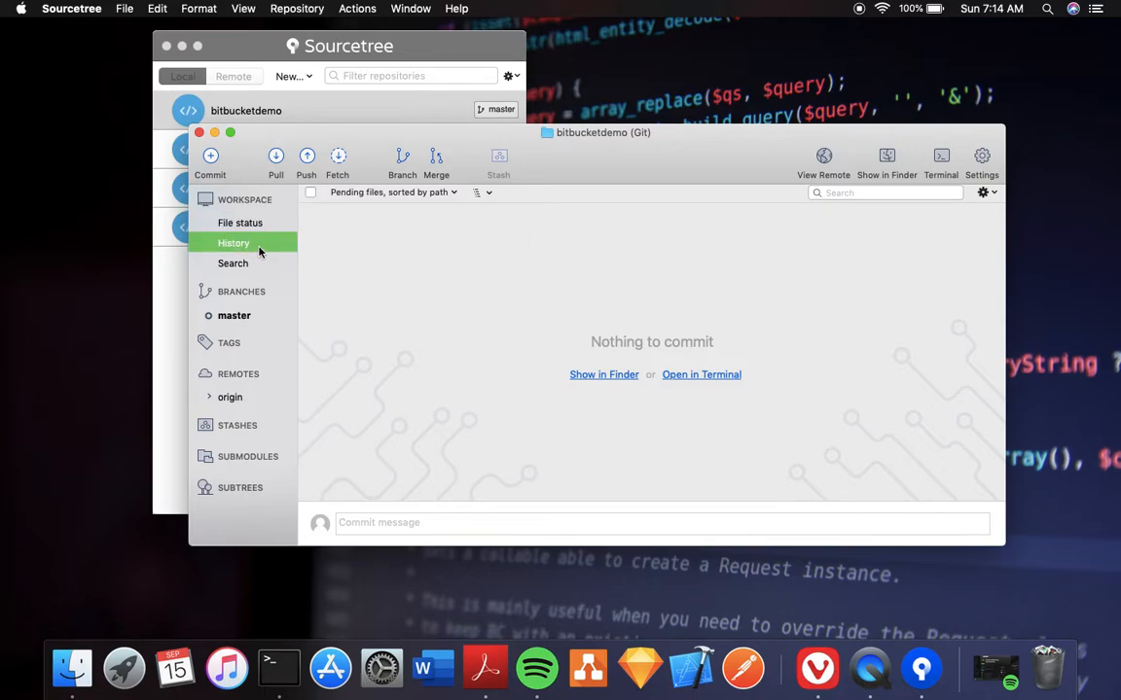
left_click(253, 265)
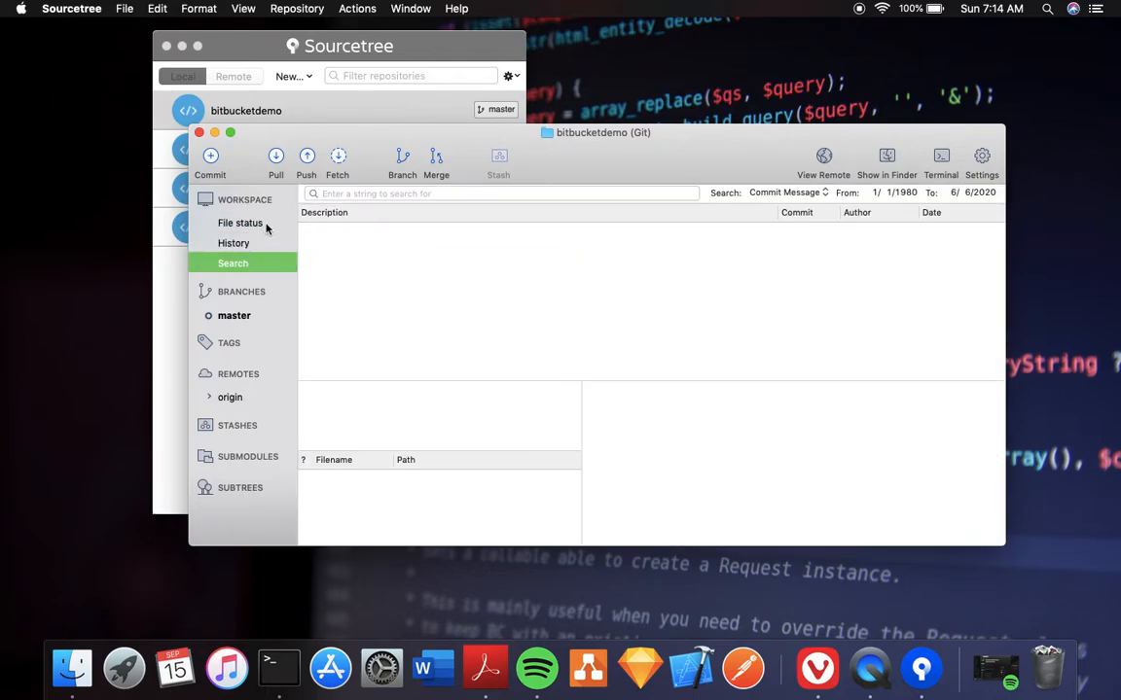
left_click(266, 226)
left_click(266, 246)
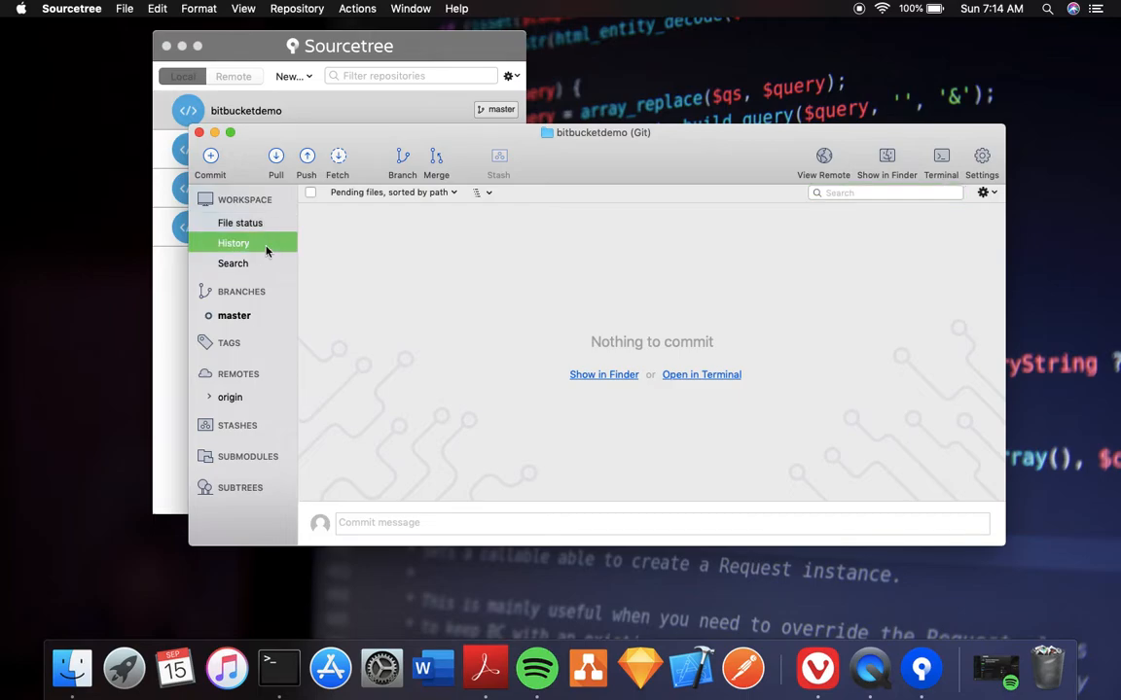
left_click(260, 265)
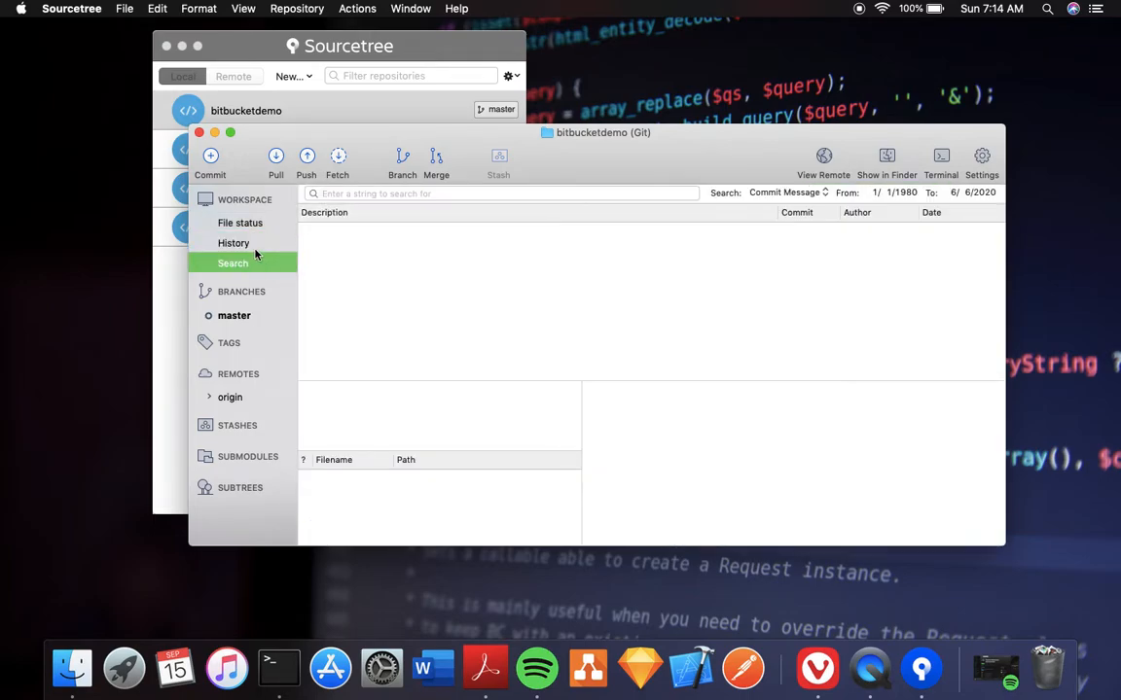
left_click(257, 225)
left_click(258, 243)
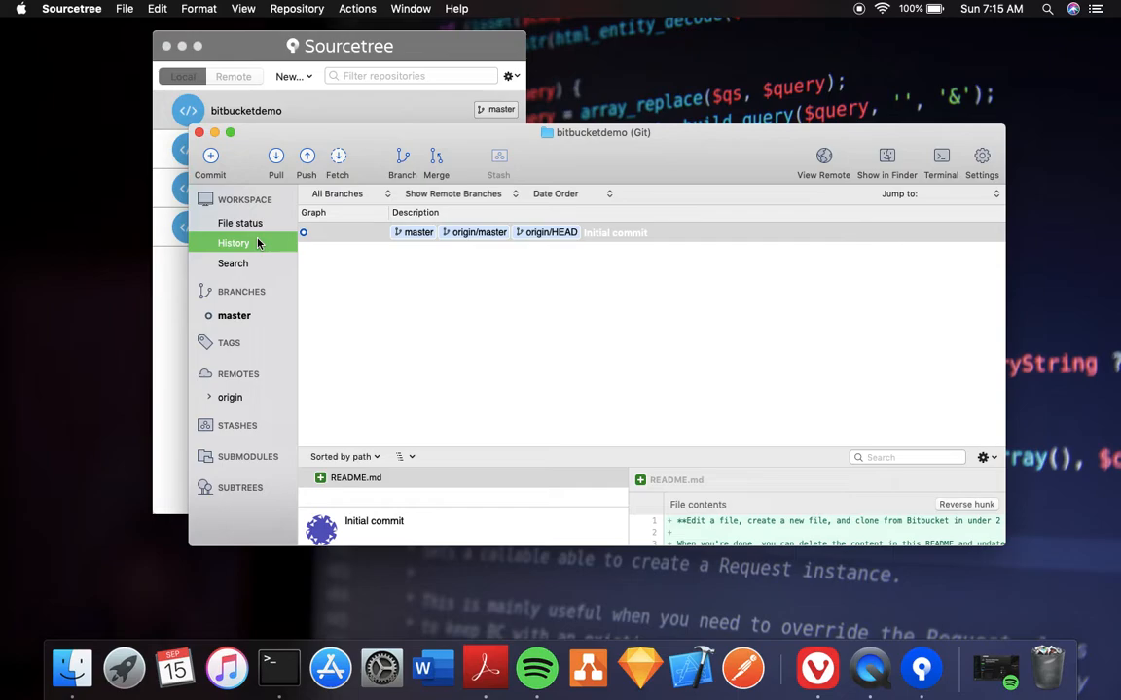
left_click(272, 225)
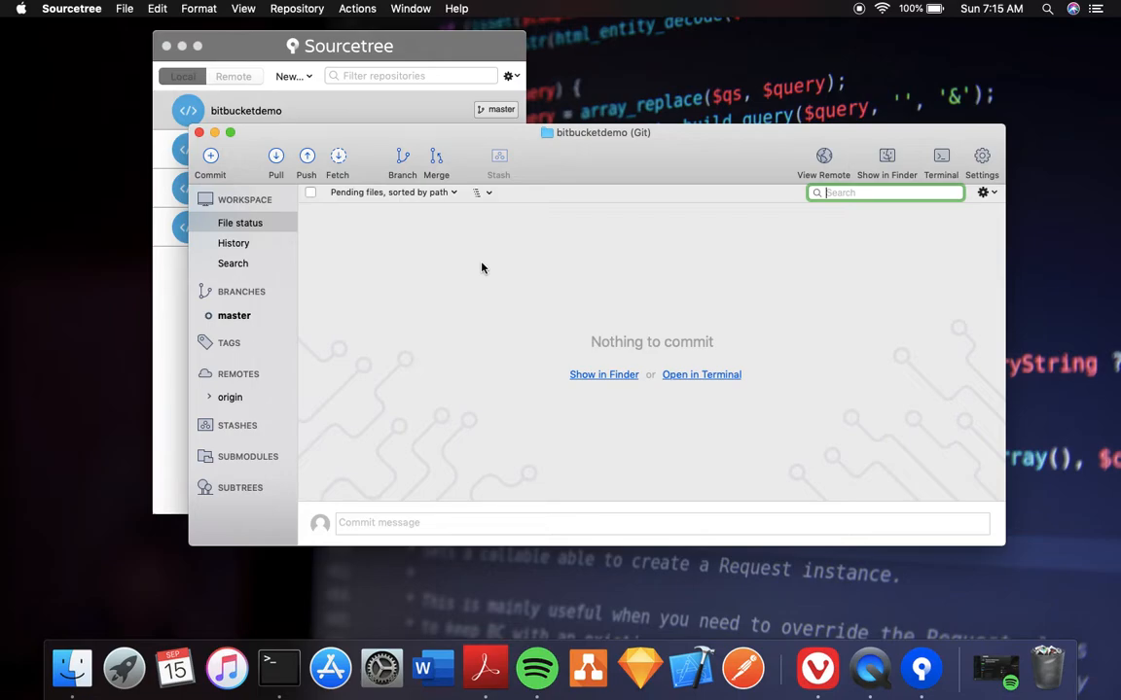
Launch PyCharm, close Tip of the Day, expand bitbucketdemo to show README.md, and go full screen.
key("F4")
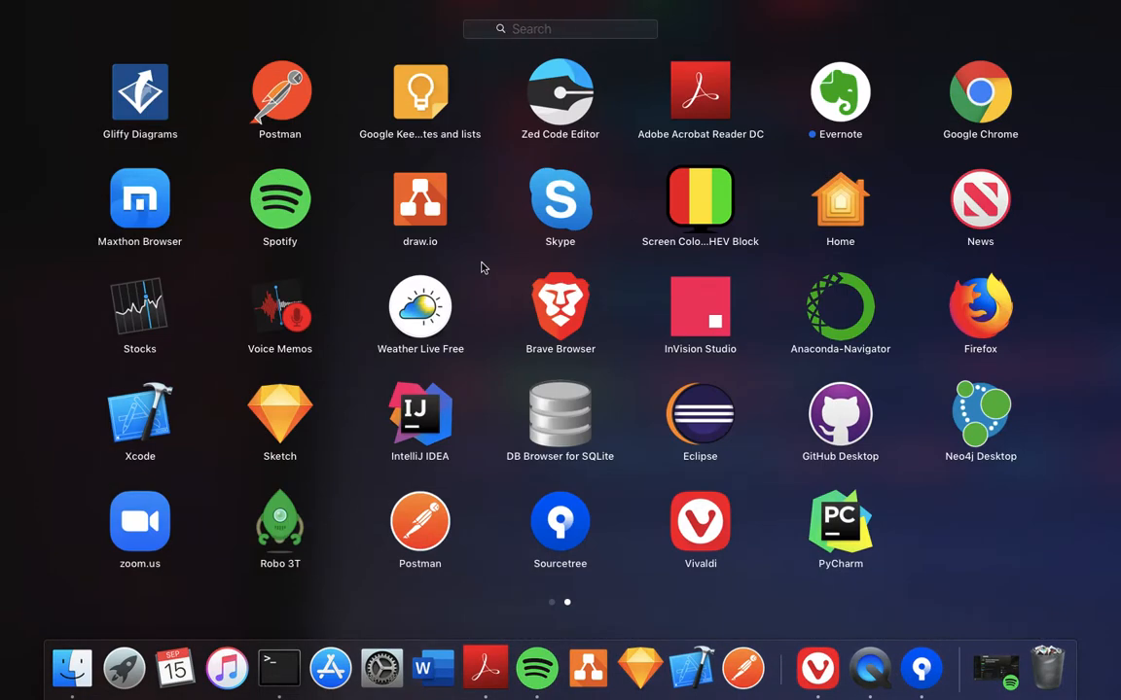
type("py")
key("Return")
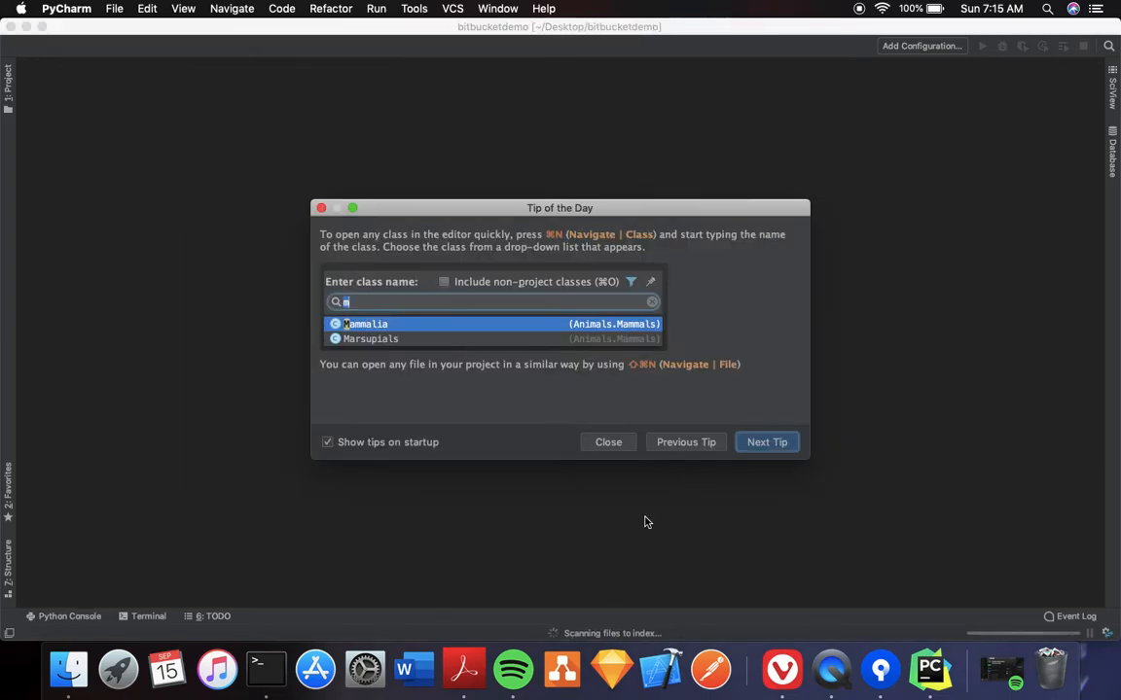
left_click(611, 448)
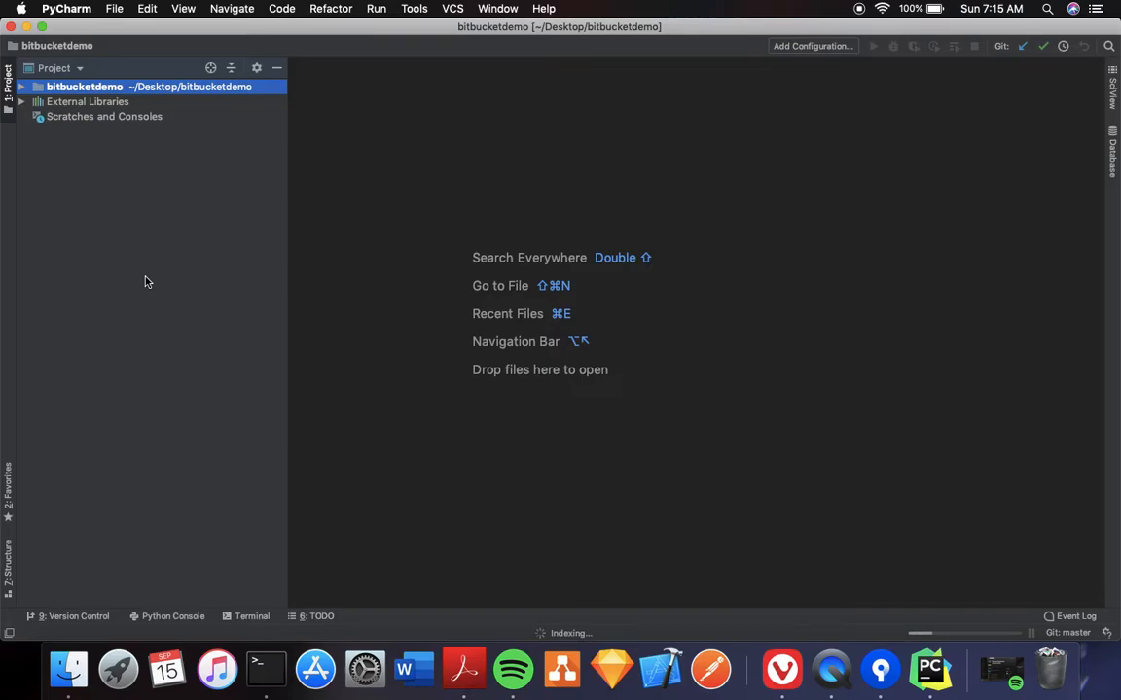
left_click(20, 86)
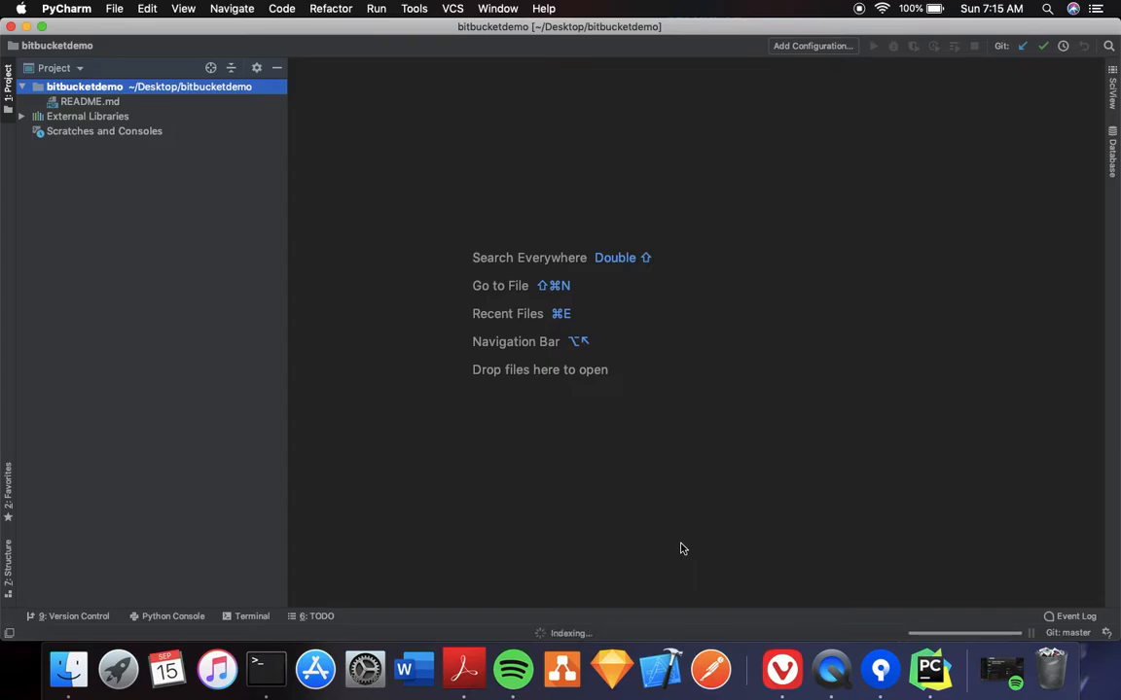
left_click(42, 26)
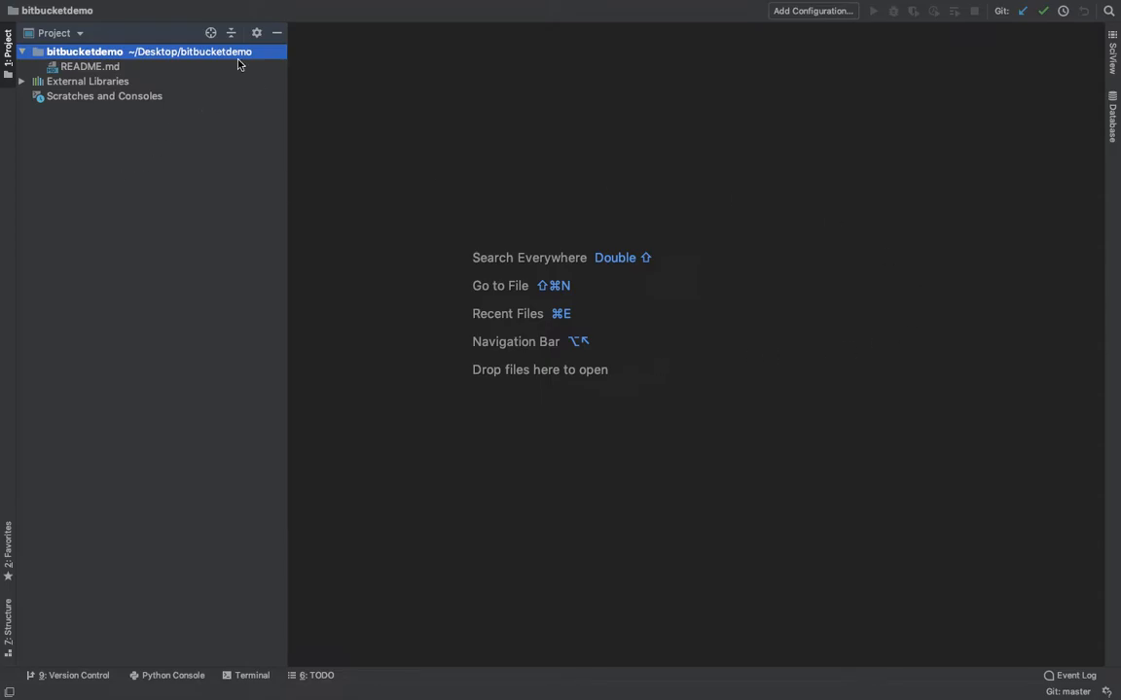
Create a new file named .gitignore in the bitbucketdemo root and add it to Git.
right_click(171, 58)
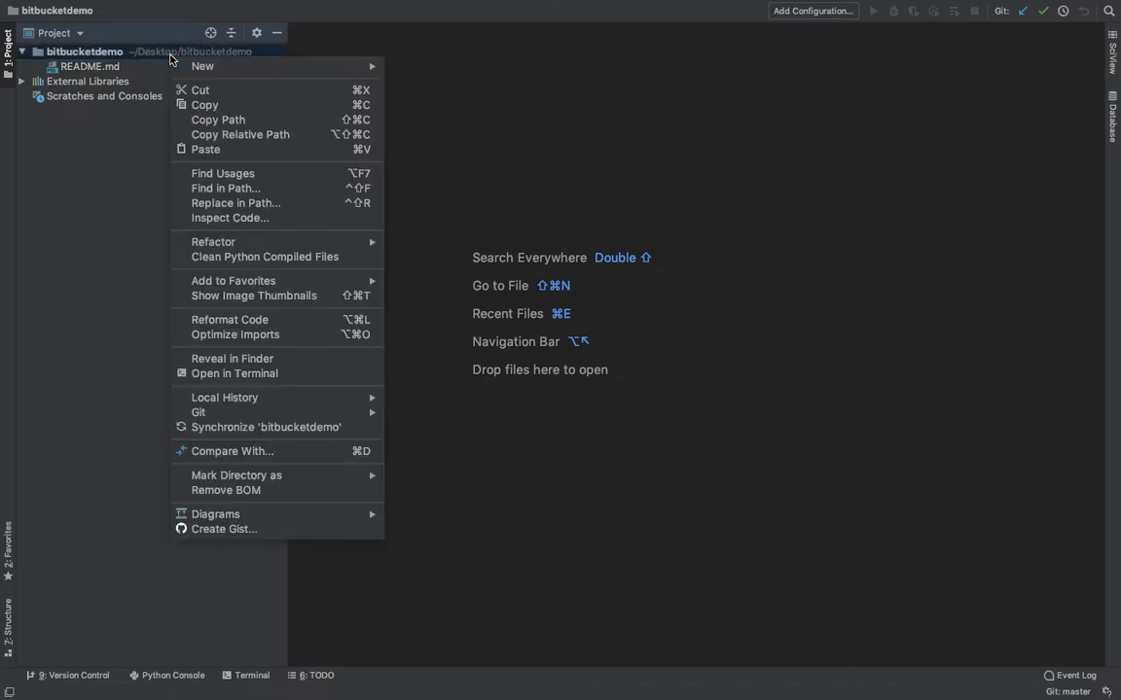
mouse_move(252, 65)
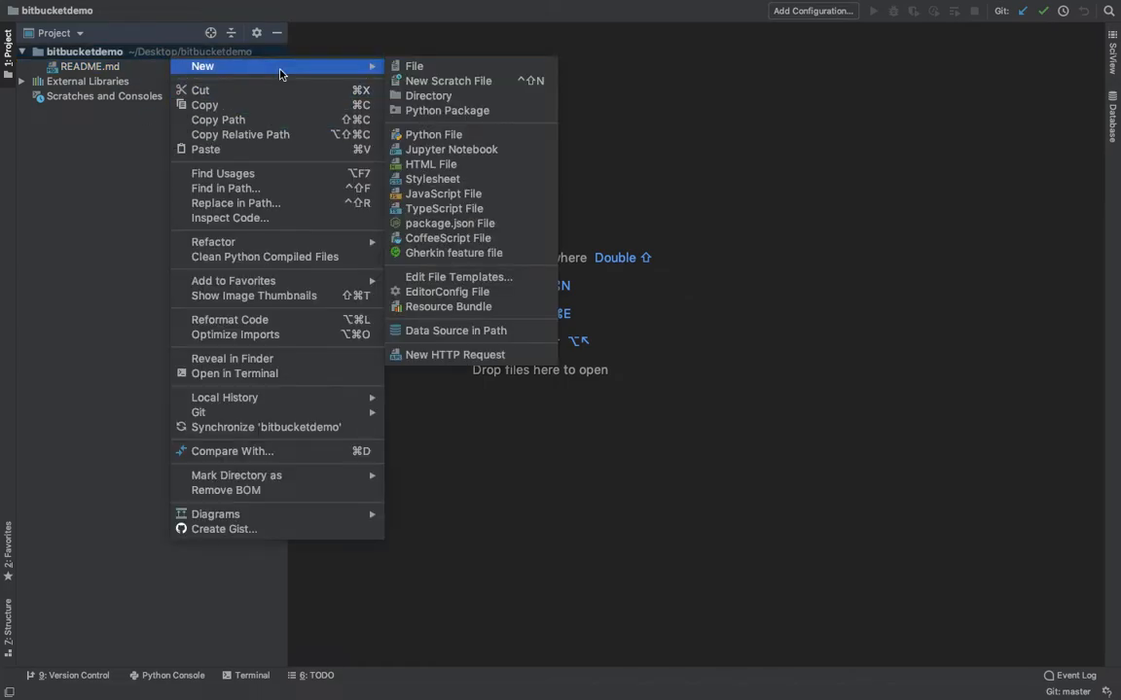
left_click(413, 65)
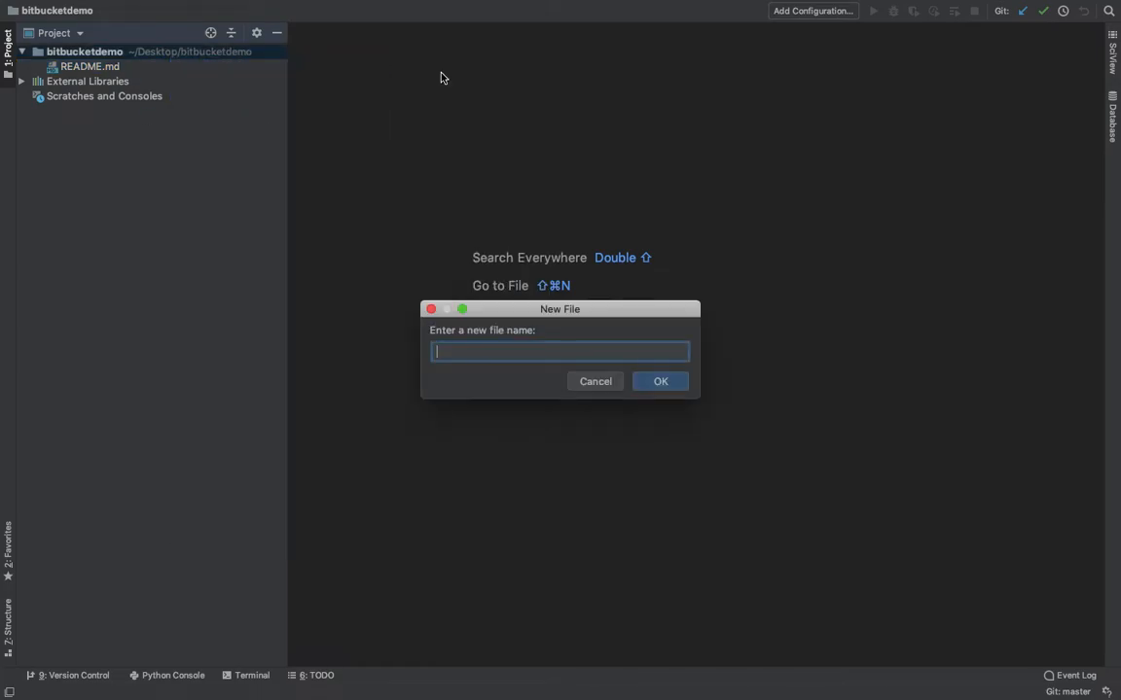
type(".gitignore")
left_click_drag(489, 353, 408, 360)
left_click(503, 352)
left_click_drag(486, 357, 430, 353)
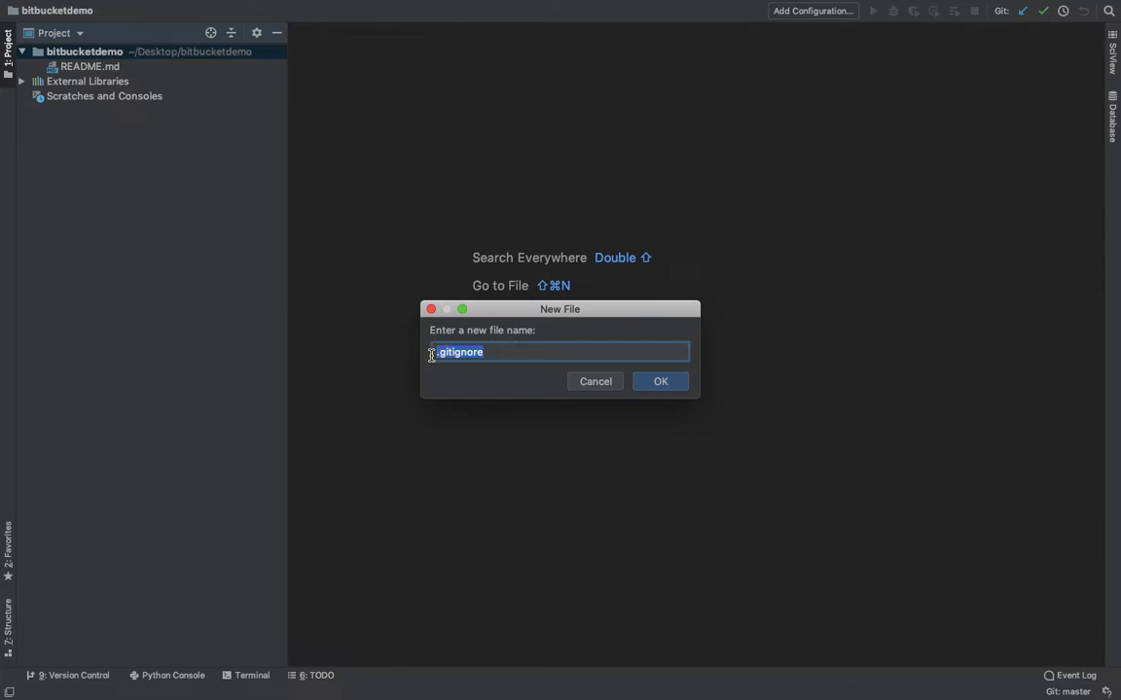
left_click(653, 385)
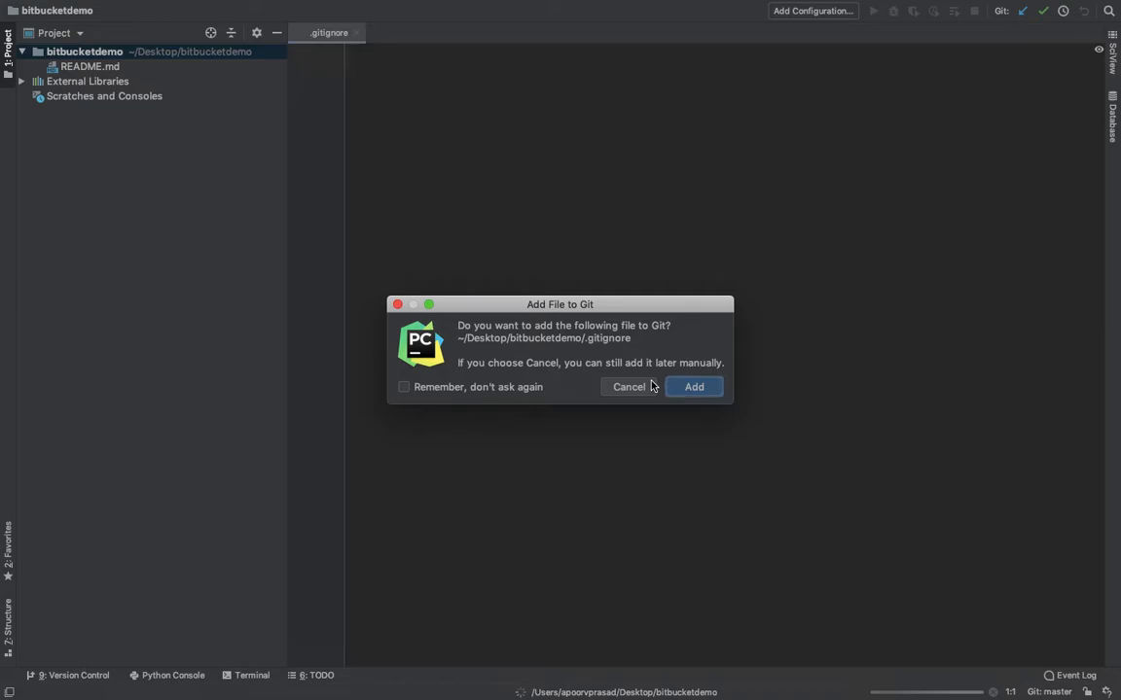
left_click(691, 388)
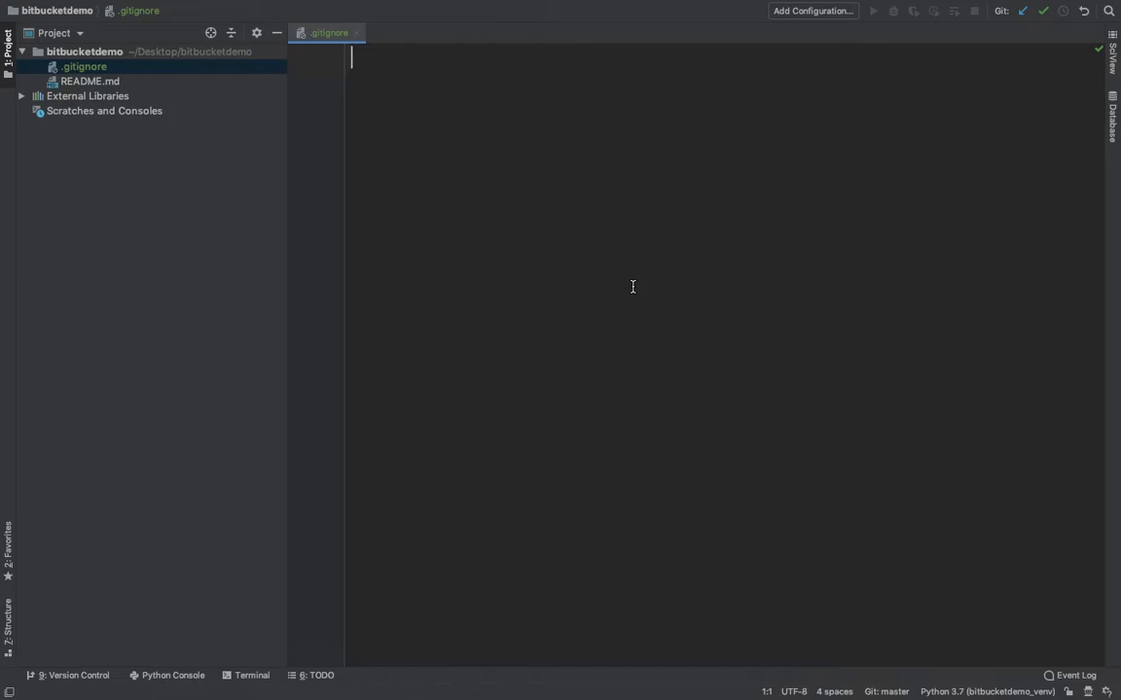
Load the gitignore.io site in a new browser tab.
key("ctrl+Right")
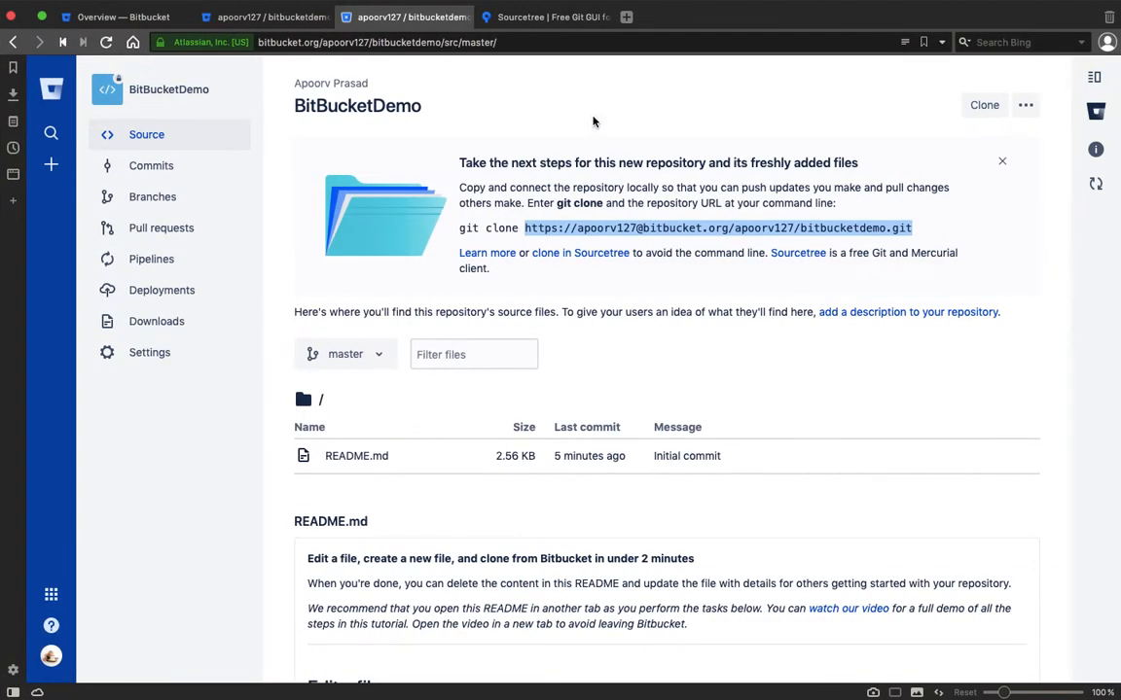
left_click(627, 17)
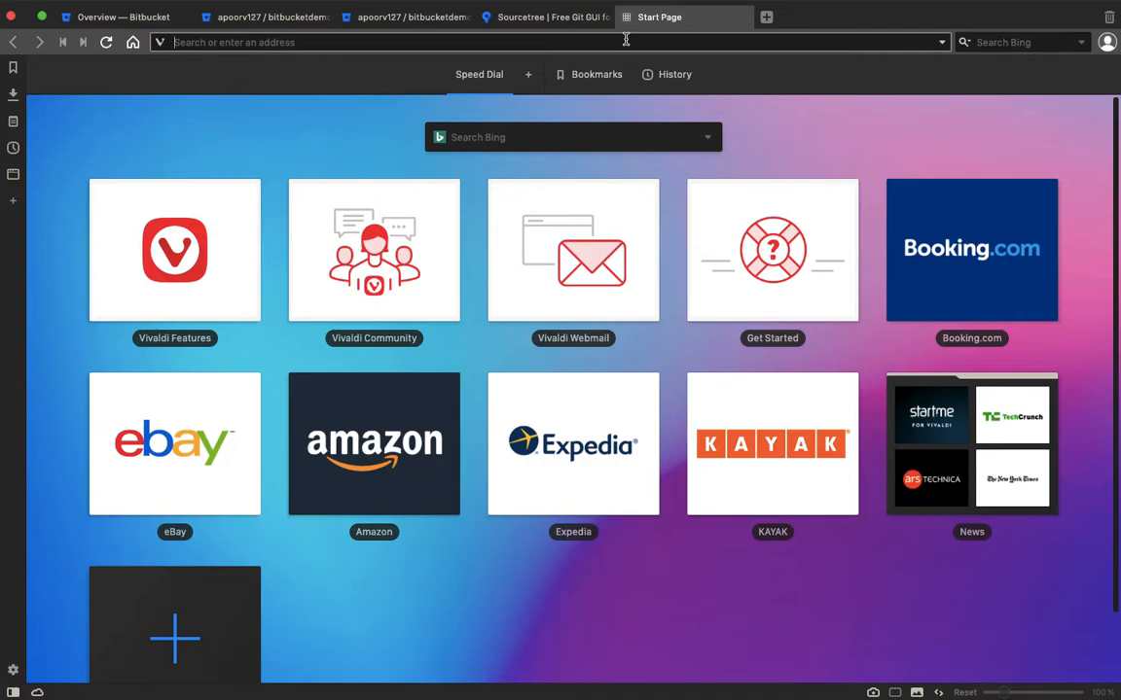
type("gitig")
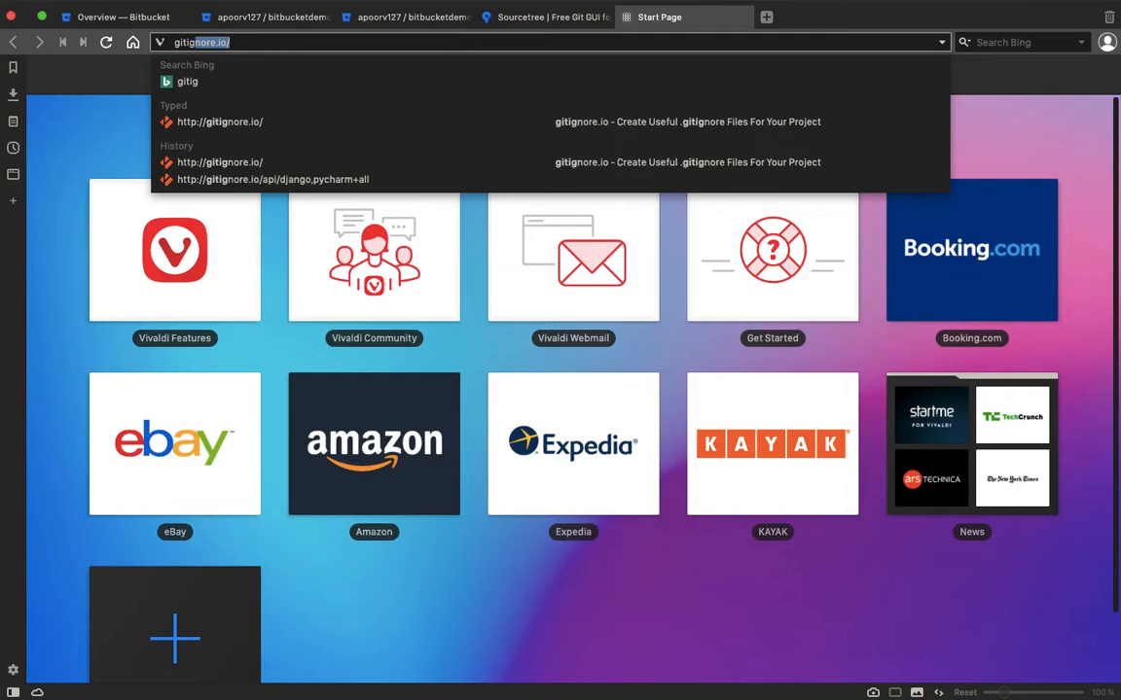
type("nore.io")
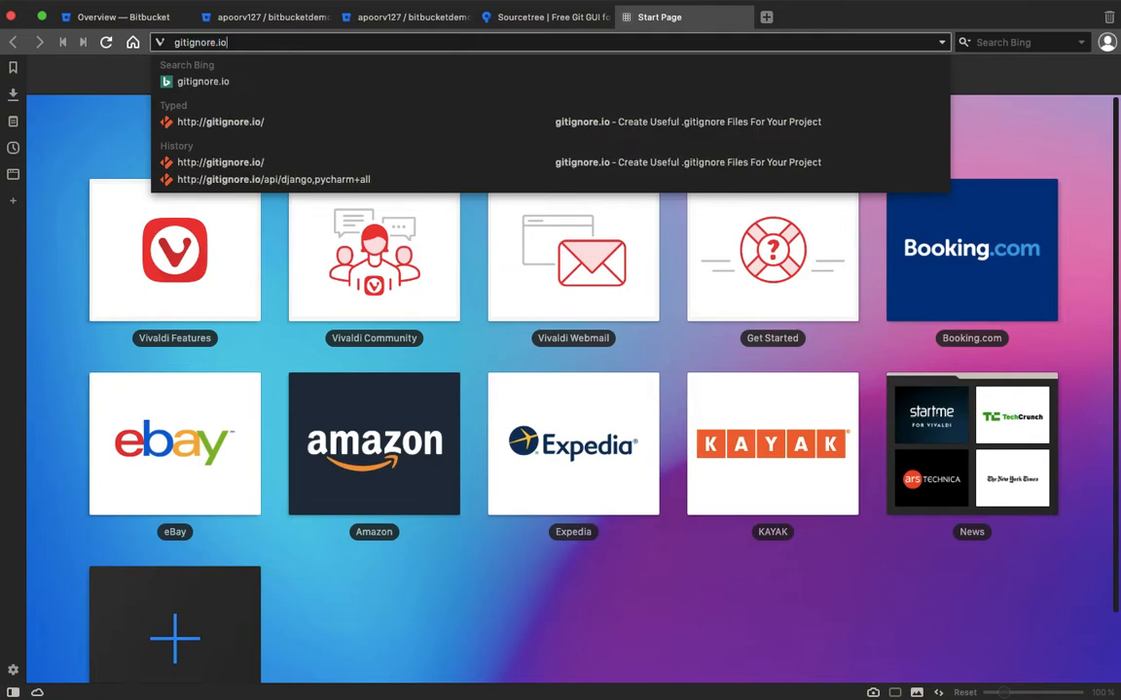
key("Return")
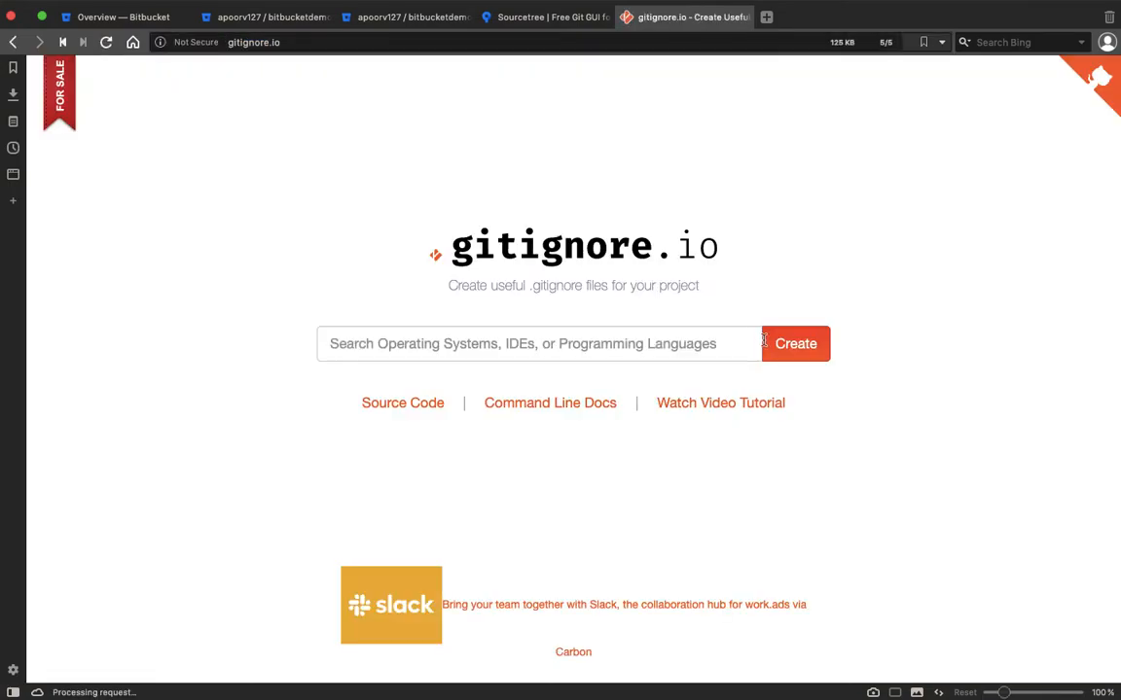
Generate a .gitignore from the PyCharm+all and Django templates and select all its text.
left_click(603, 330)
type("py")
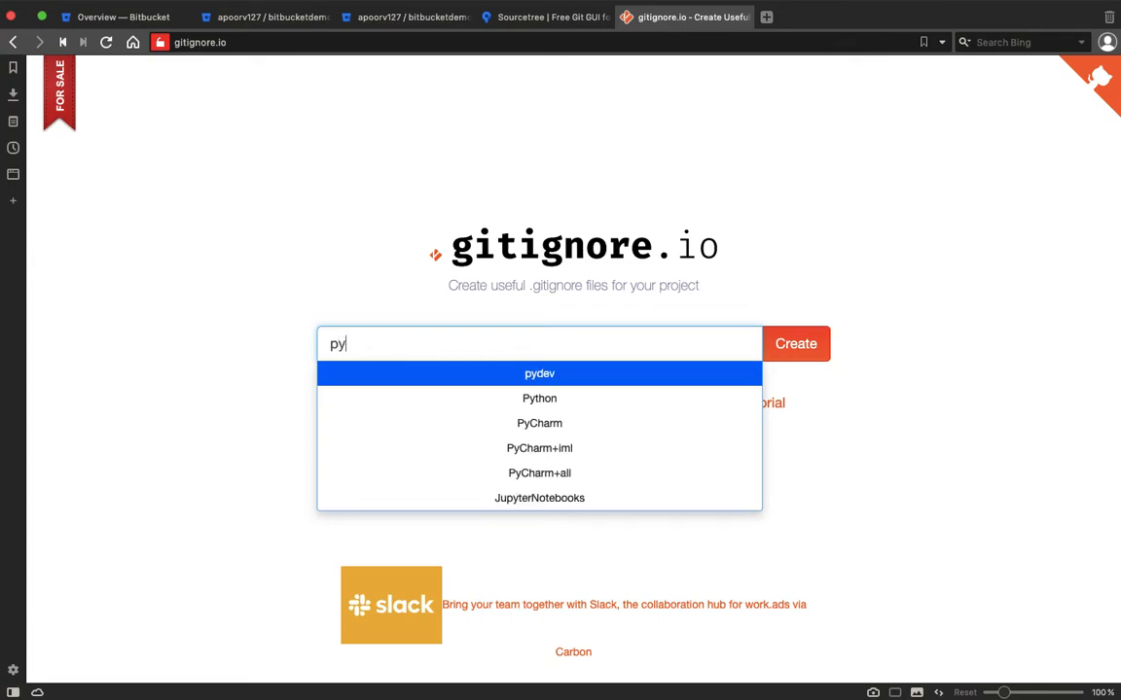
key("Down")
key("Down")
key("Down")
key("Down")
key("Return")
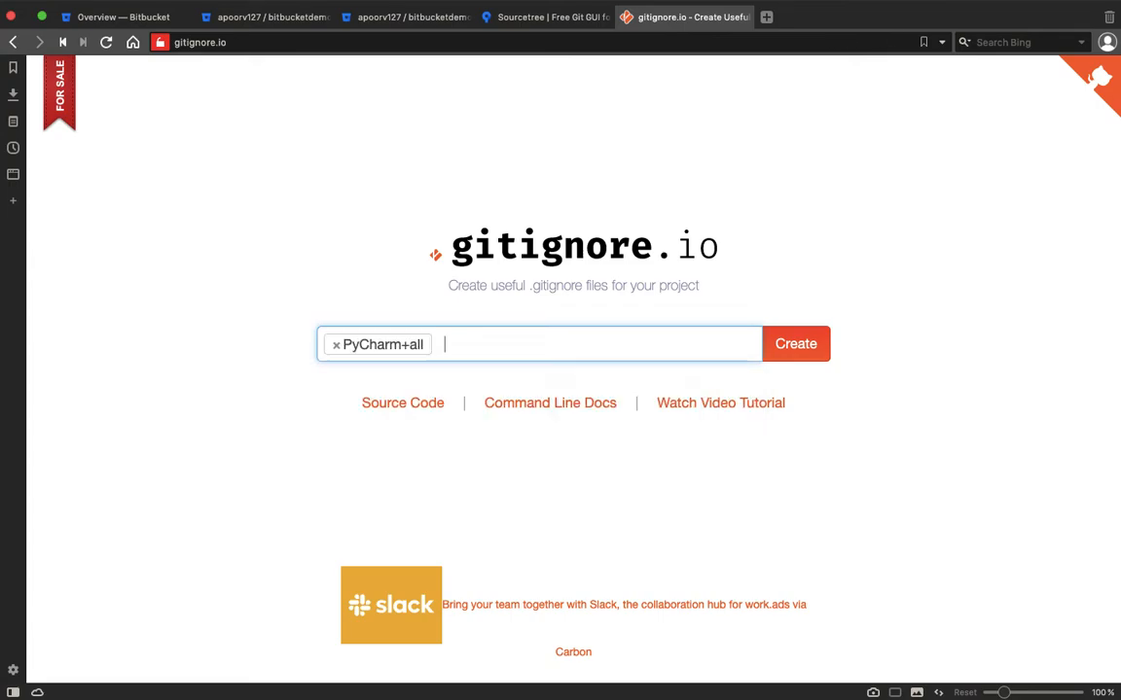
type("django")
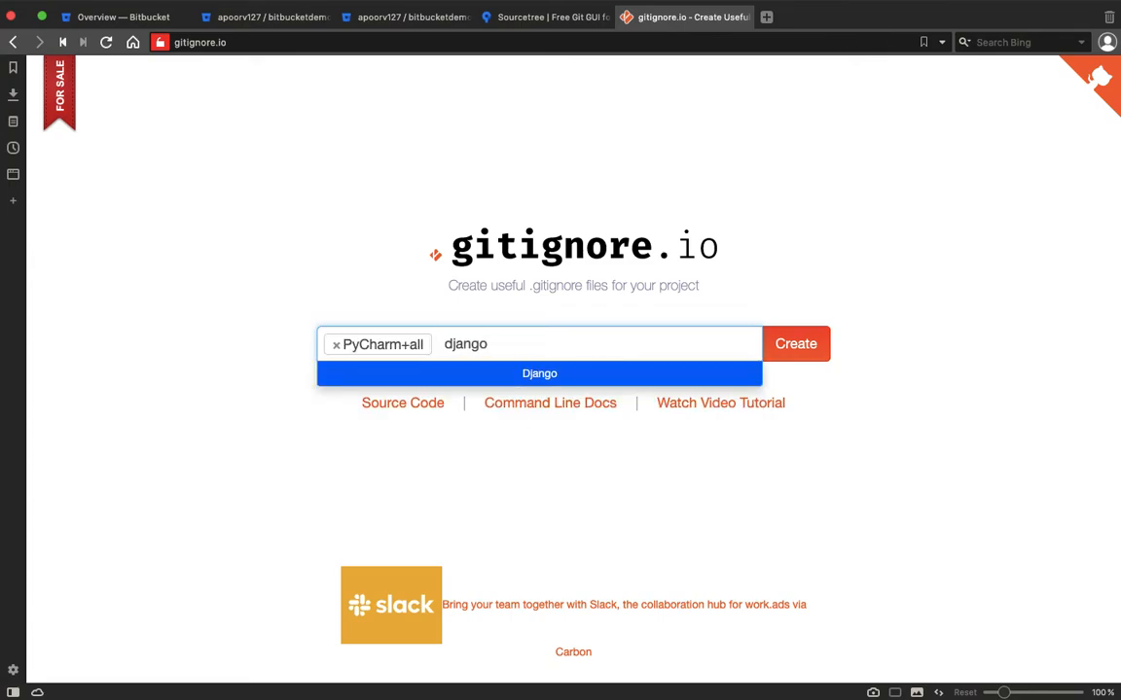
key("Return")
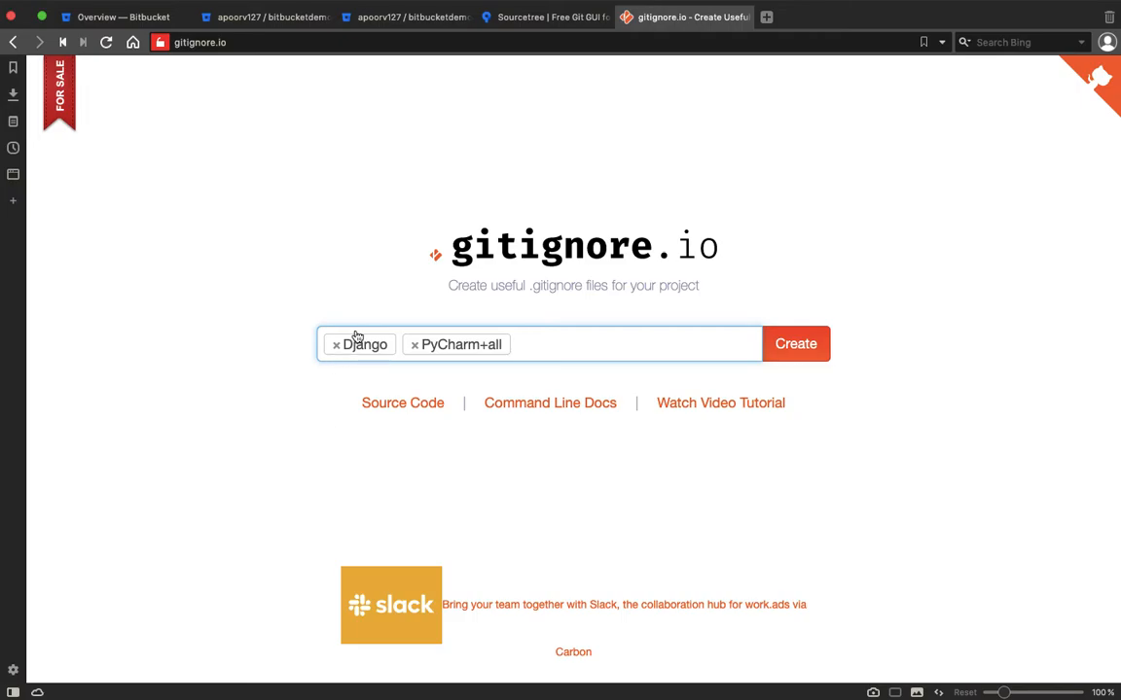
left_click(808, 360)
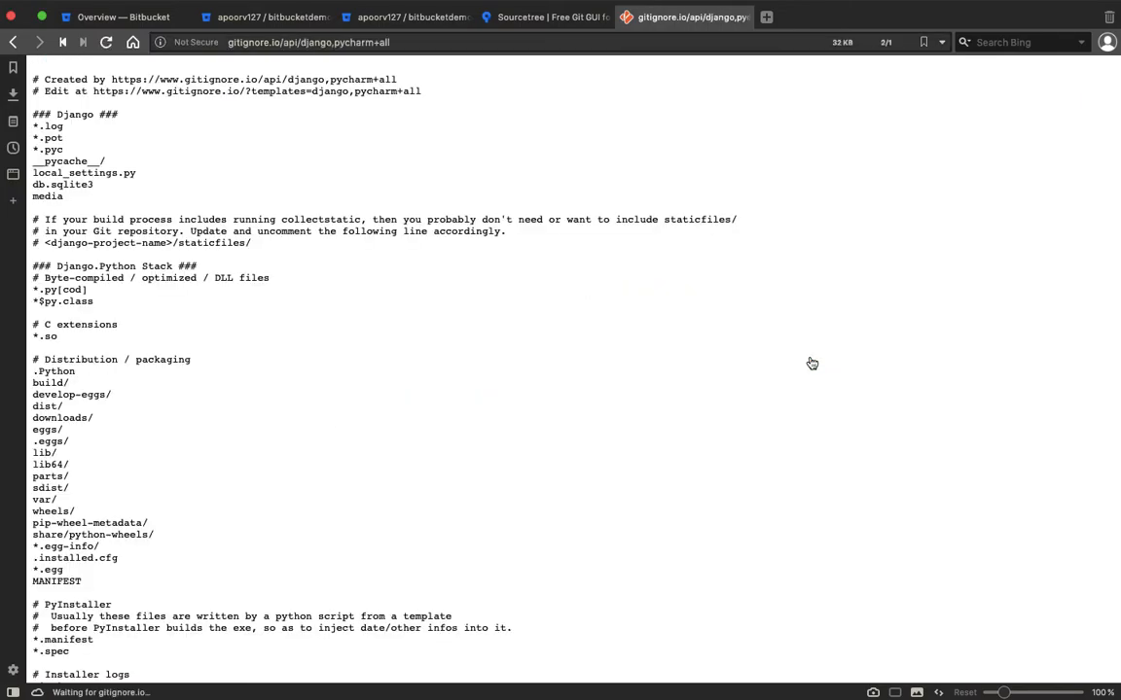
scroll(715, 467, "down", 10)
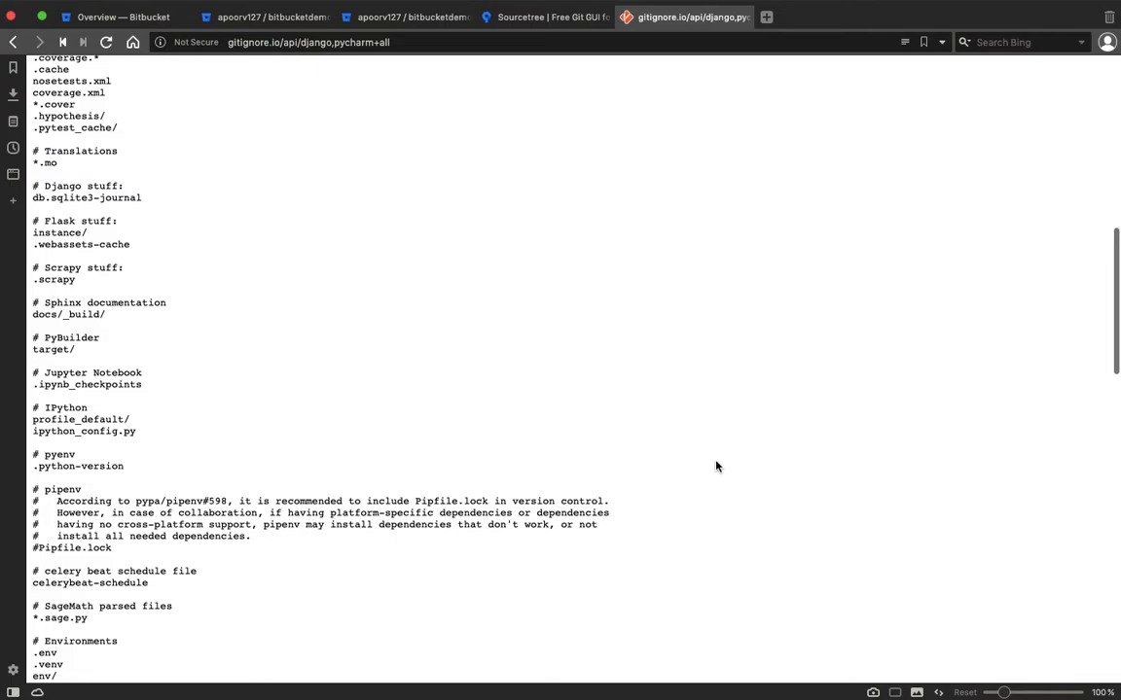
key("super+a")
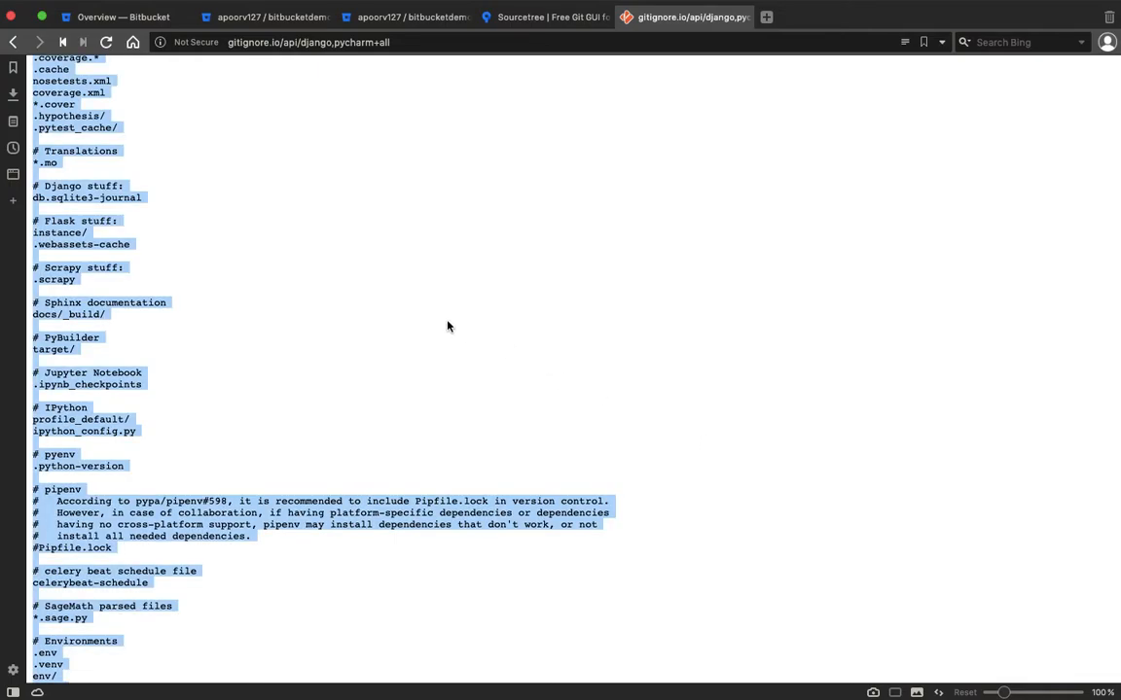
key("ctrl+Left")
left_click(544, 253)
Paste the generated Django and PyCharm+all rules into .gitignore and scroll through them.
key("super+v")
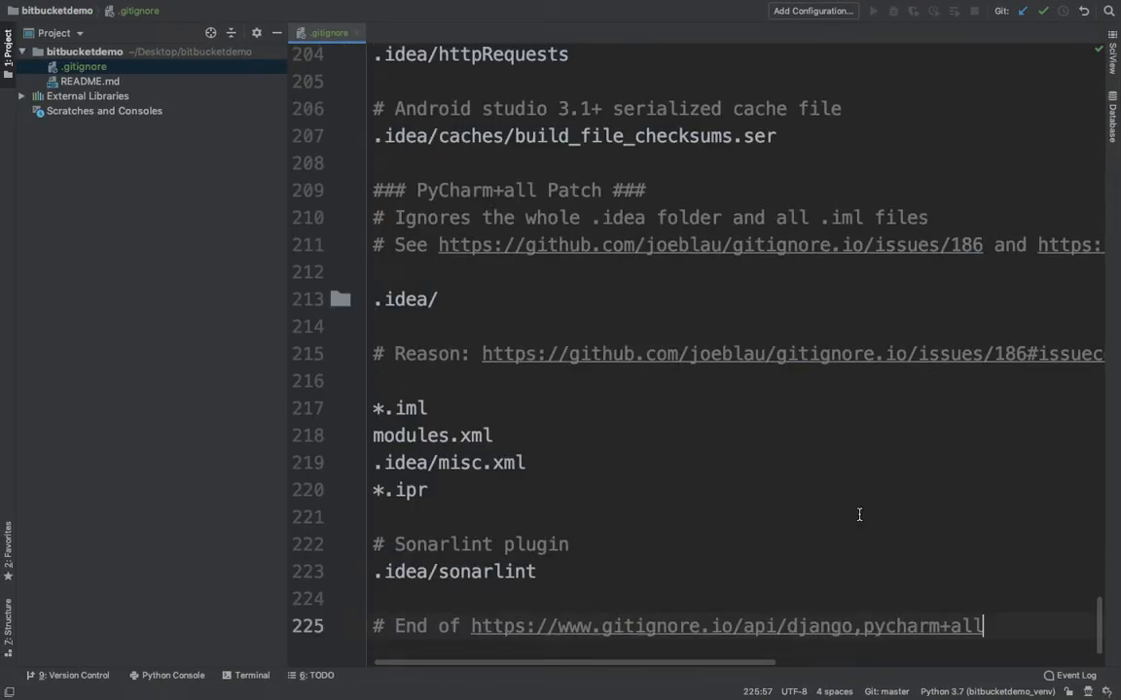
scroll(858, 518, "up", 15)
scroll(859, 516, "up", 20)
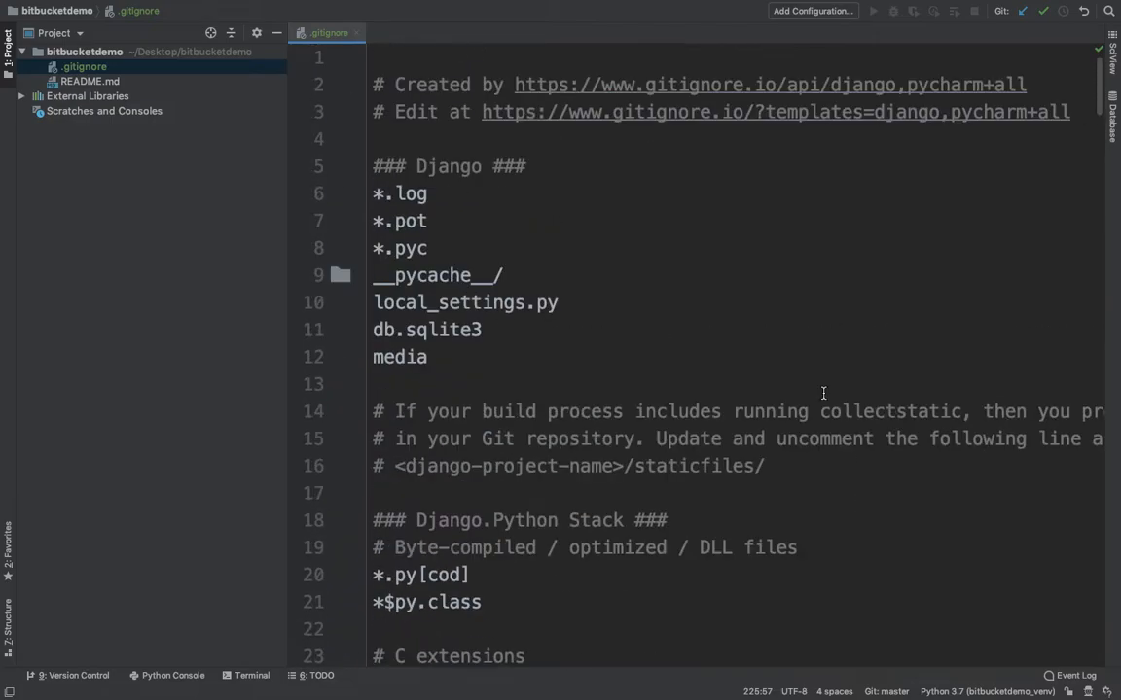
scroll(757, 306, "down", 3)
scroll(757, 305, "down", 8)
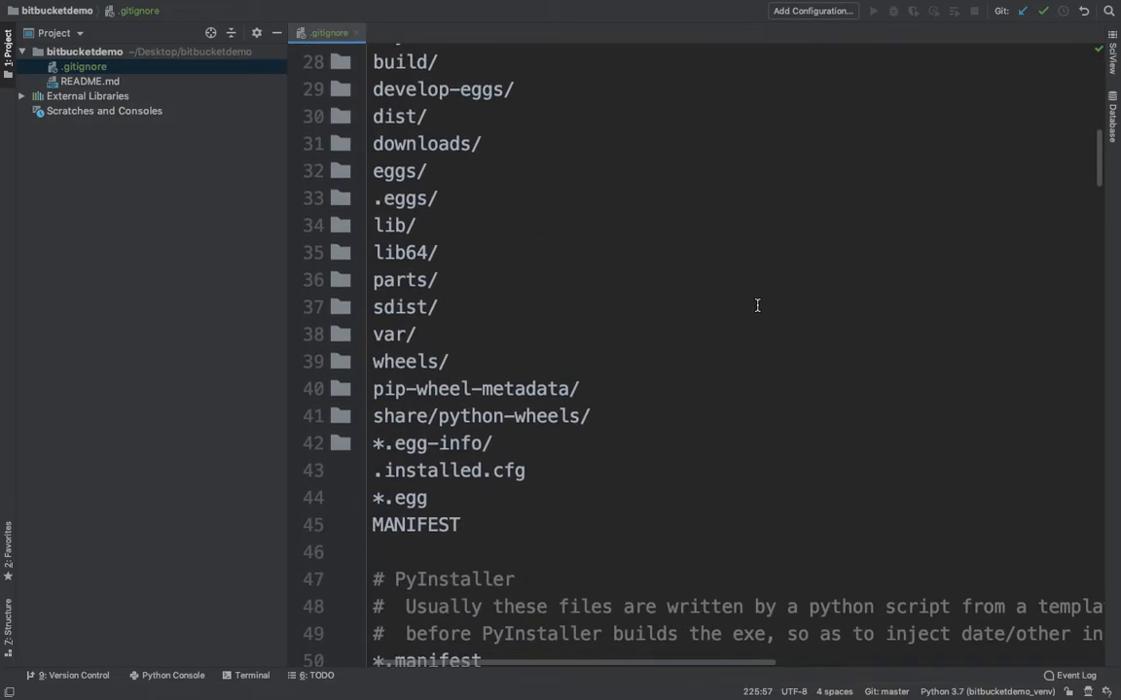
scroll(757, 305, "down", 5)
scroll(596, 416, "down", 7)
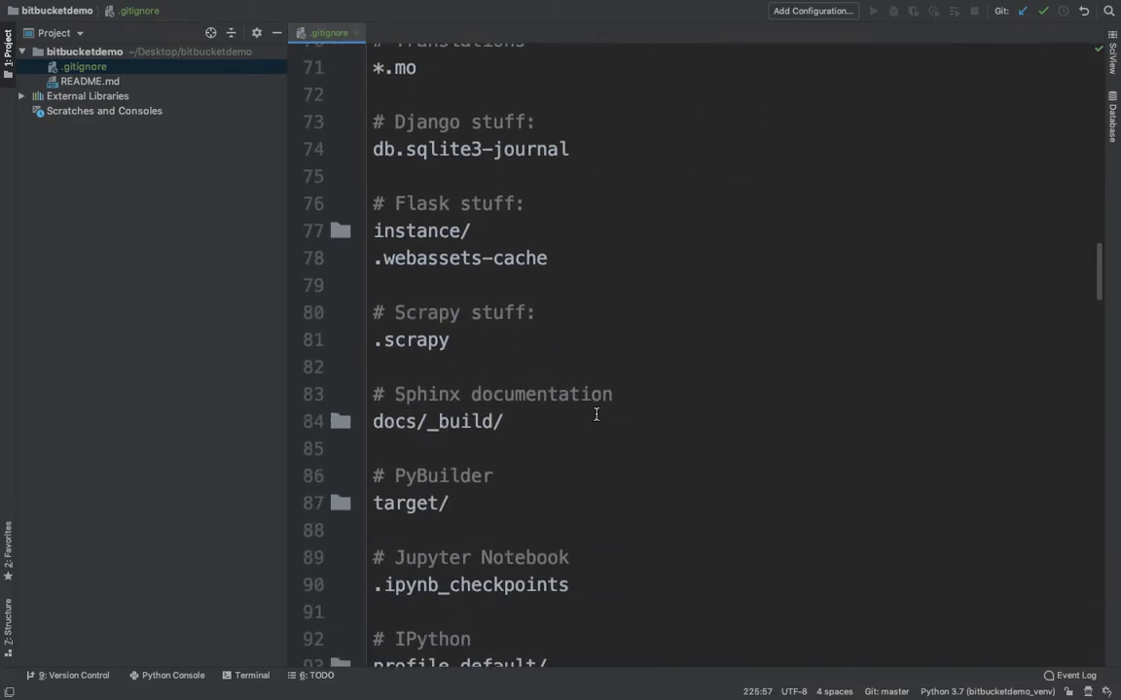
scroll(595, 416, "down", 8)
scroll(595, 415, "up", 2)
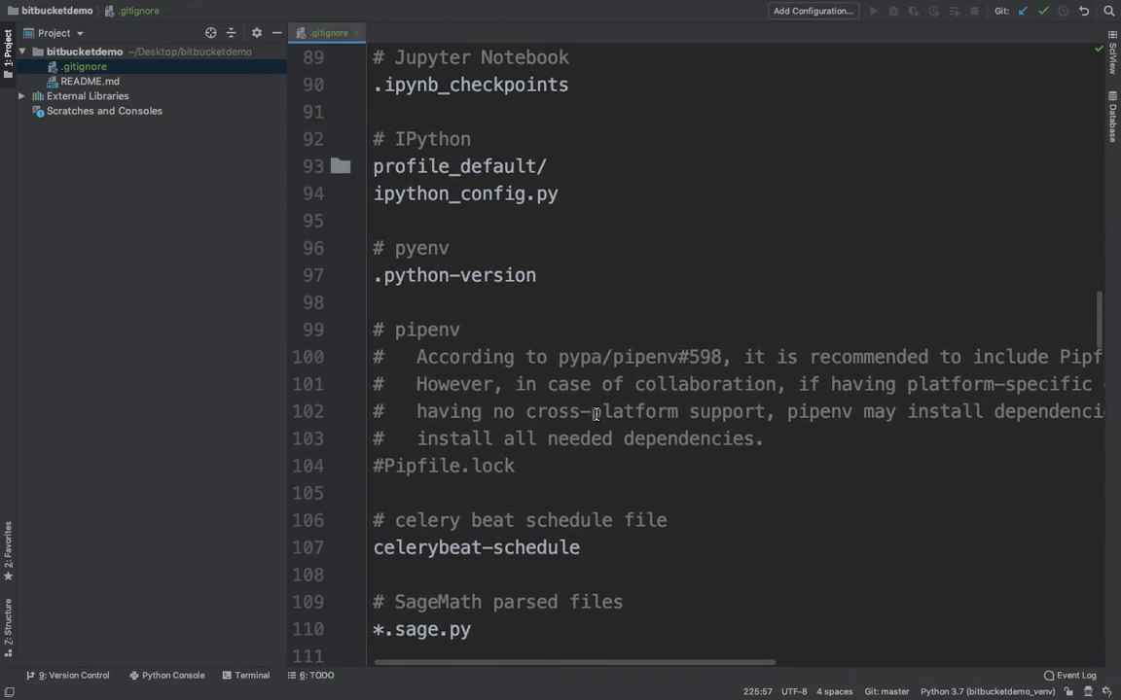
scroll(596, 416, "down", 5)
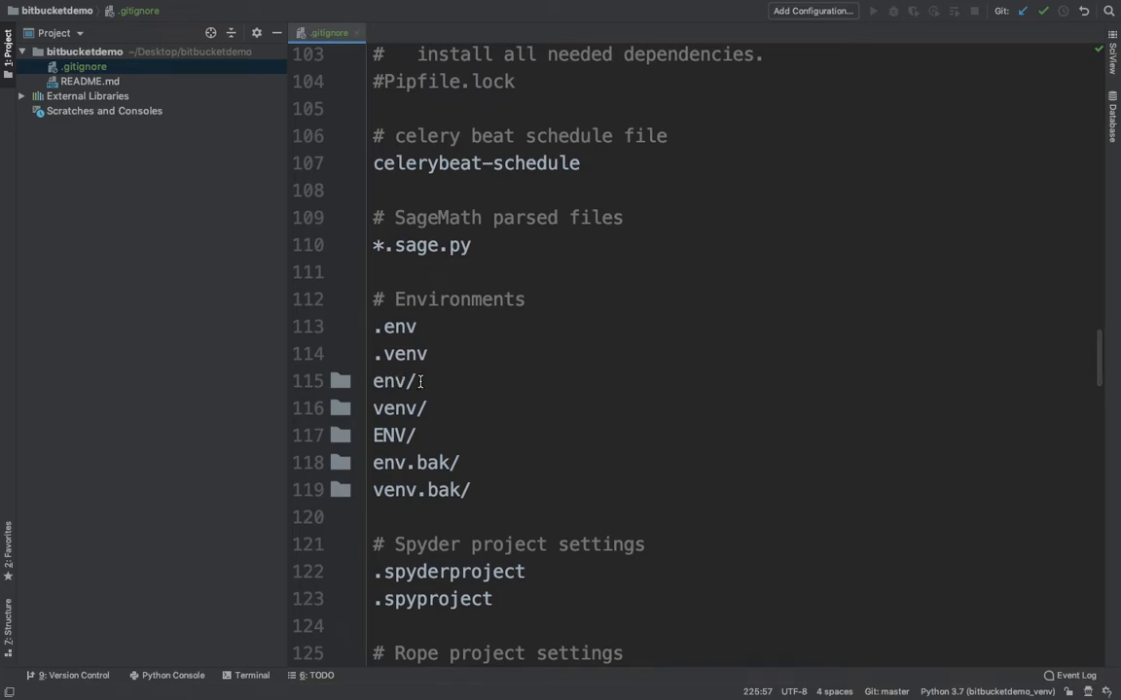
Highlight the venv/ virtual-environment entries and the sensitive .idea dataSources lines 154–160 for review.
left_click_drag(436, 406, 375, 410)
left_click(457, 435)
left_click_drag(427, 406, 370, 406)
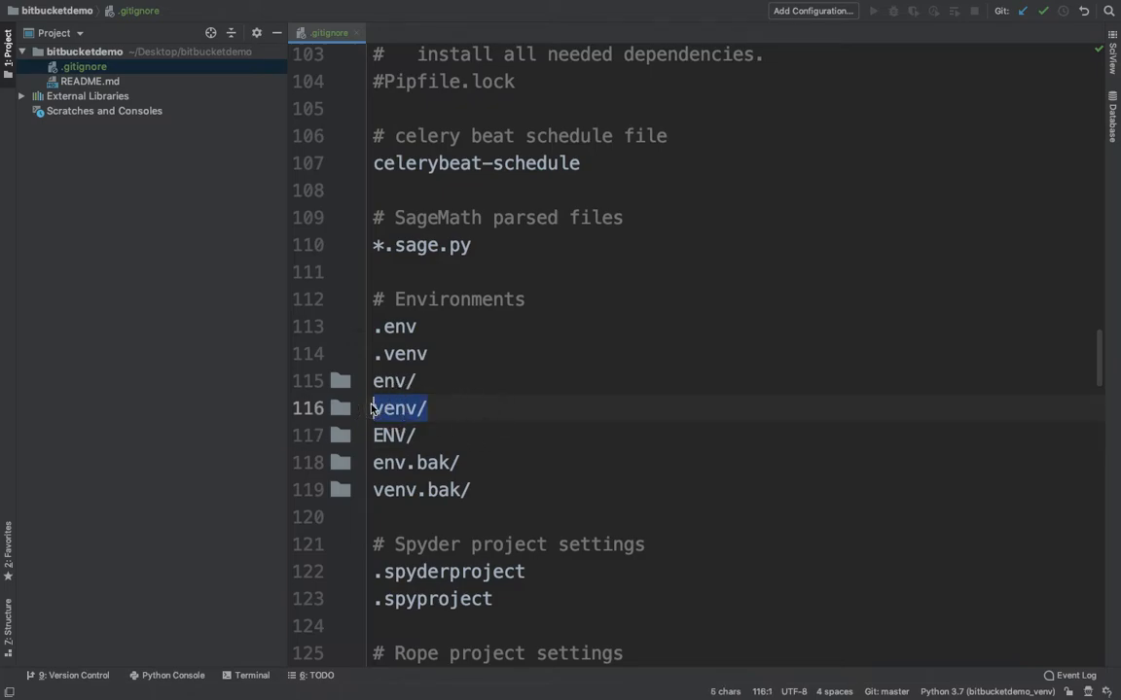
left_click(486, 428)
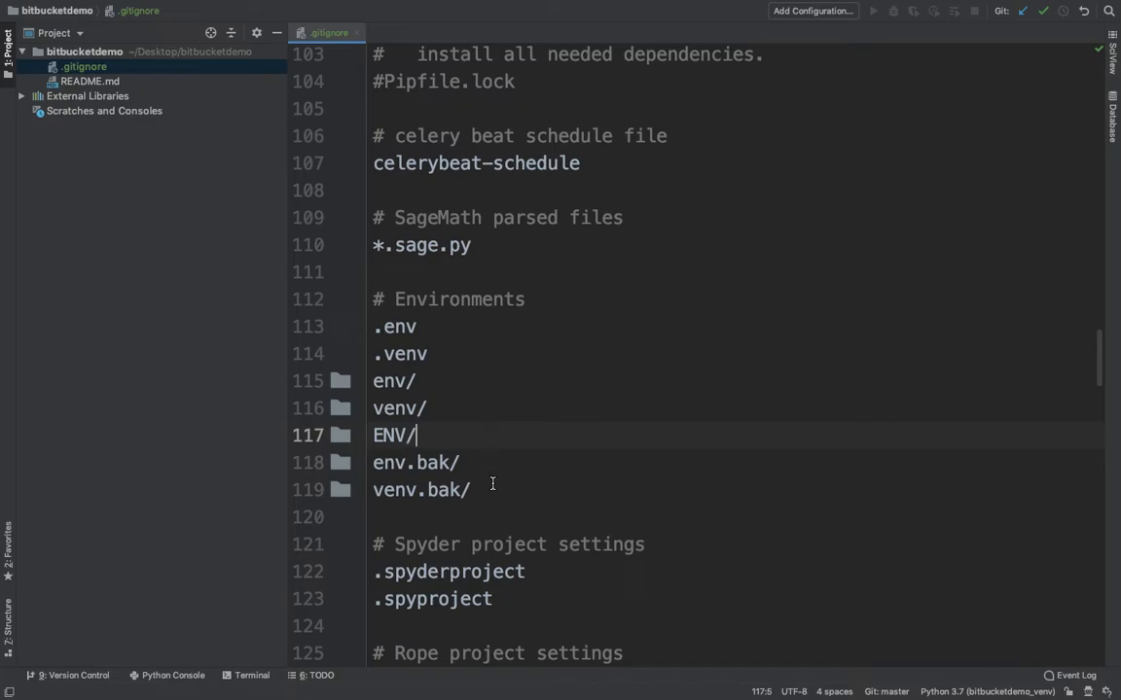
left_click_drag(494, 485, 381, 409)
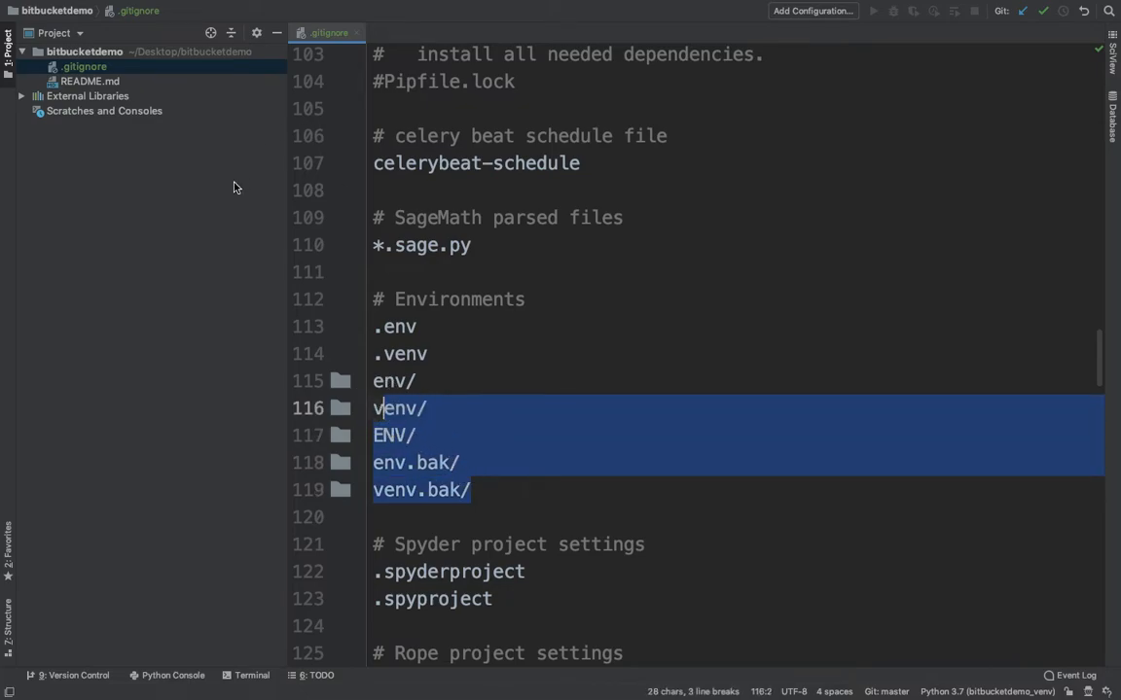
left_click(529, 415)
left_click_drag(493, 487, 374, 383)
scroll(673, 492, "down", 10)
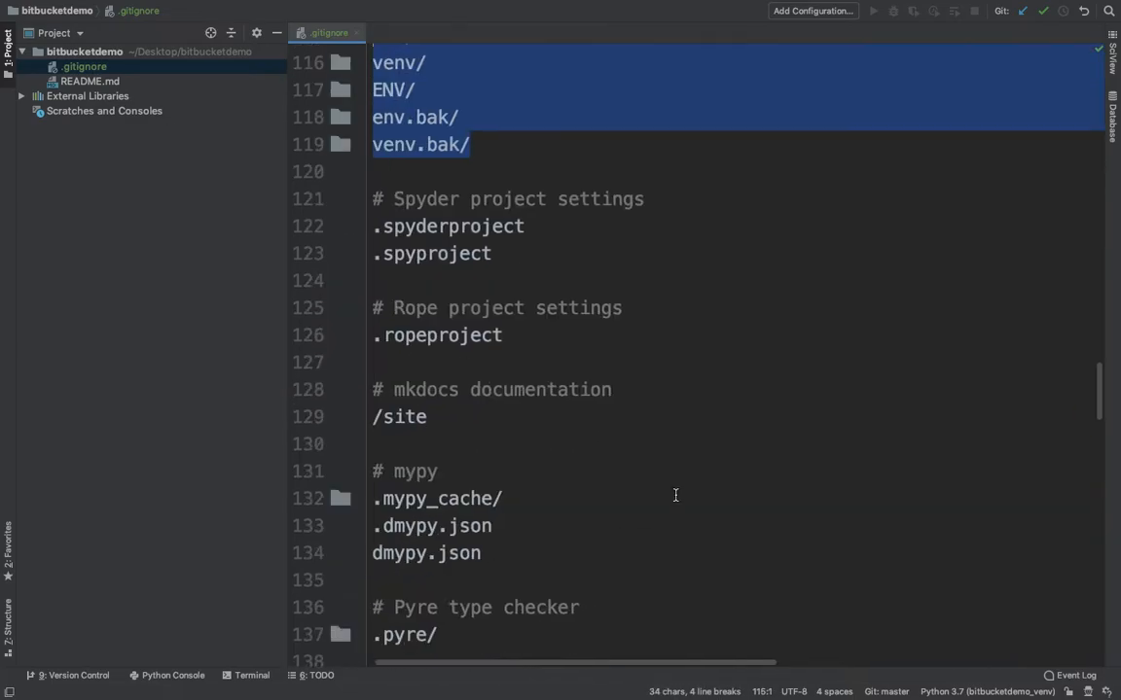
left_click_drag(638, 415, 374, 412)
left_click(700, 476)
scroll(671, 630, "down", 3)
left_click_drag(638, 309, 370, 150)
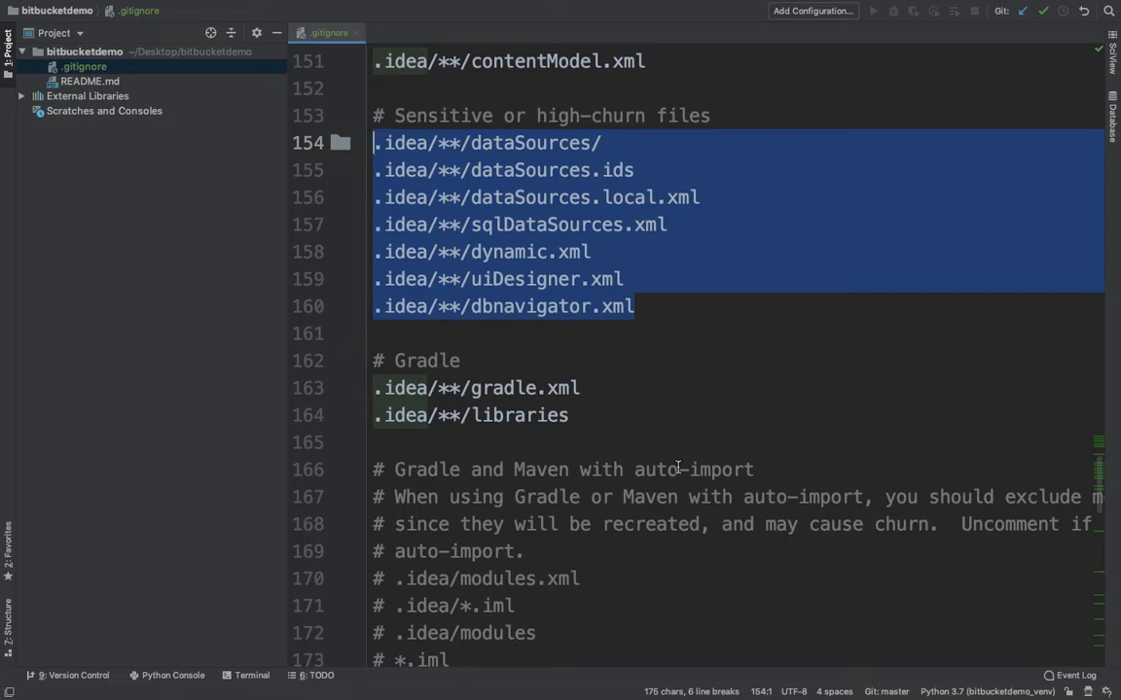
scroll(677, 467, "down", 8)
scroll(678, 467, "down", 2)
scroll(678, 467, "up", 20)
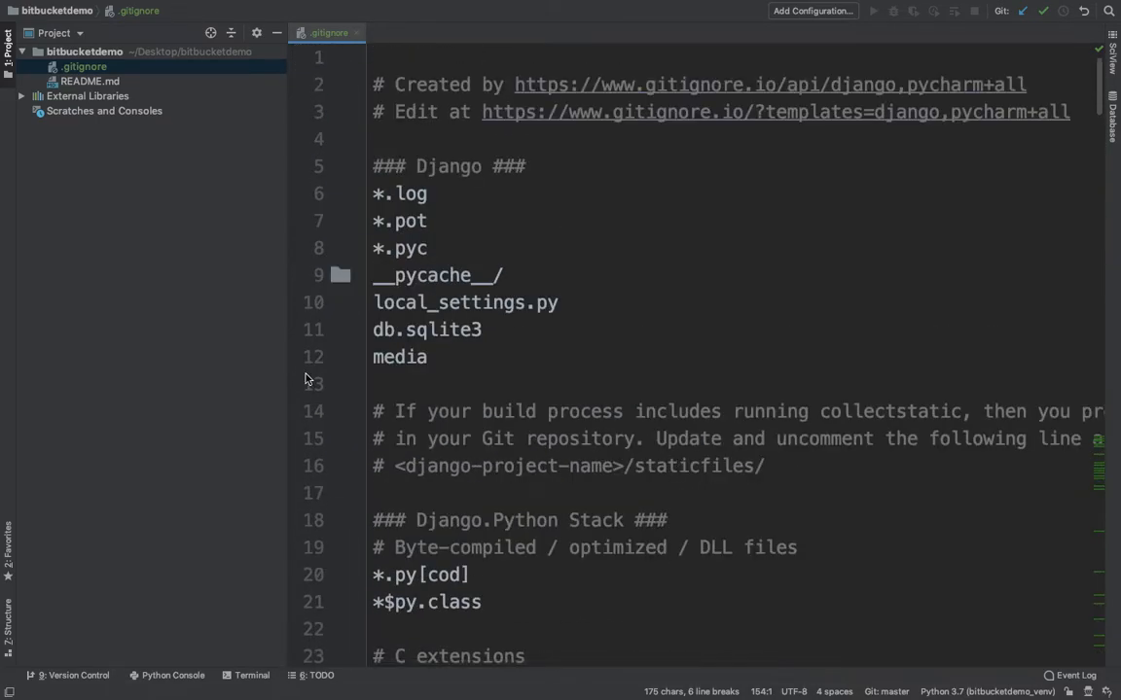
Select .gitignore in the Project tree, then switch over to Sourcetree.
left_click(222, 326)
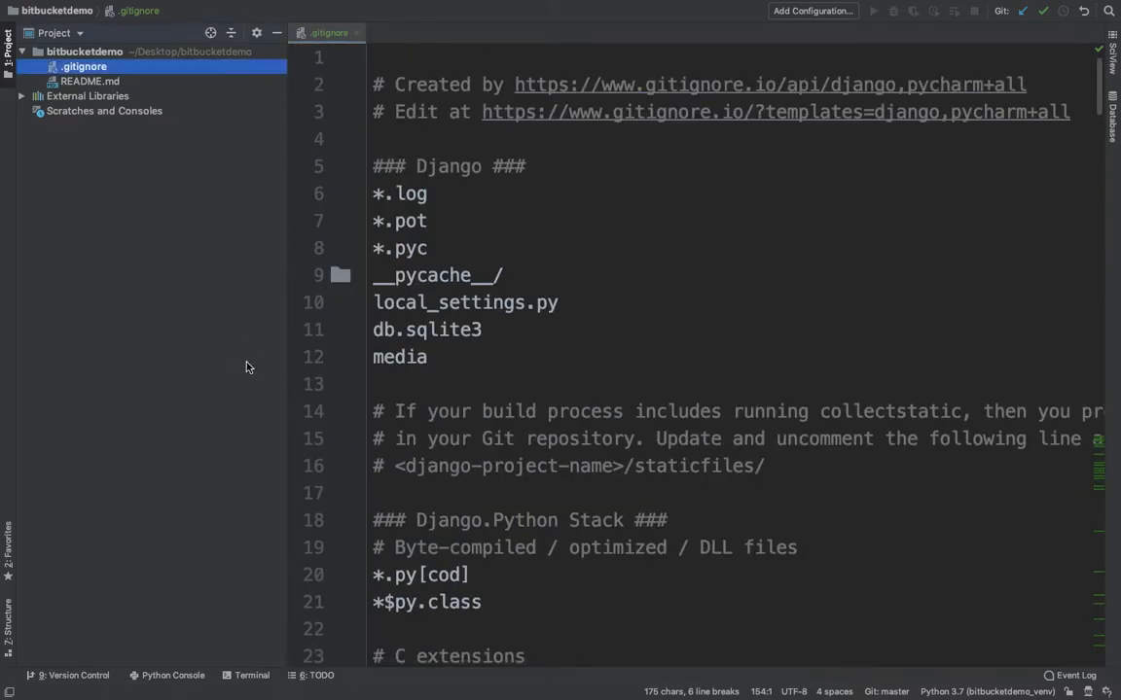
right_click(87, 55)
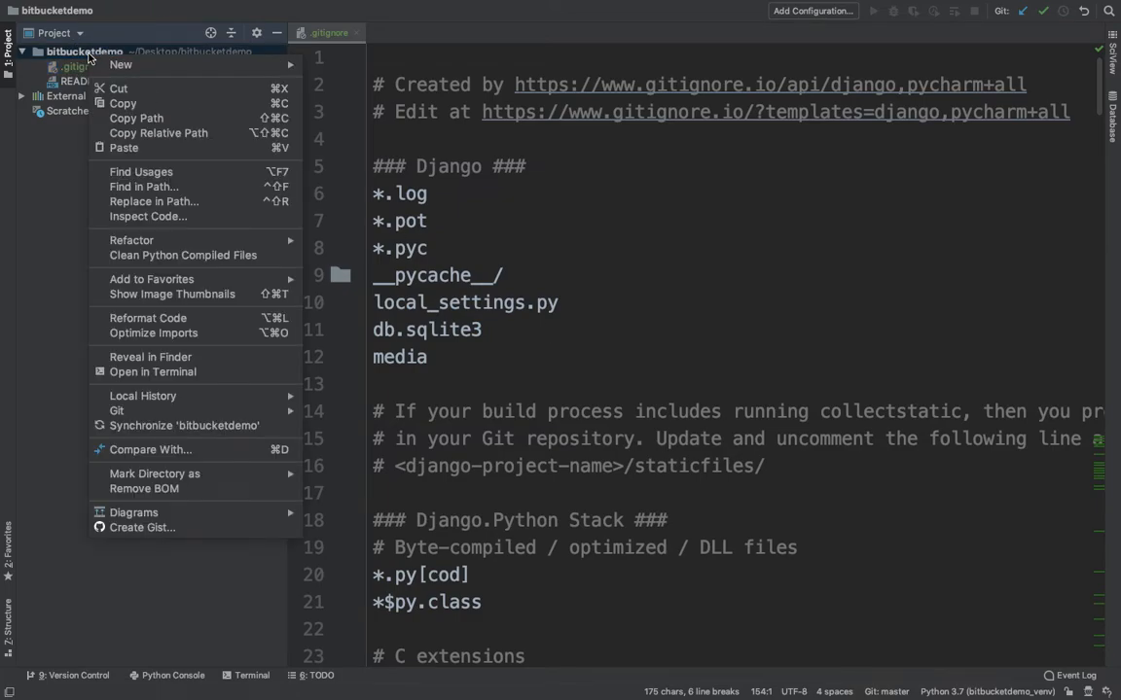
left_click(670, 250)
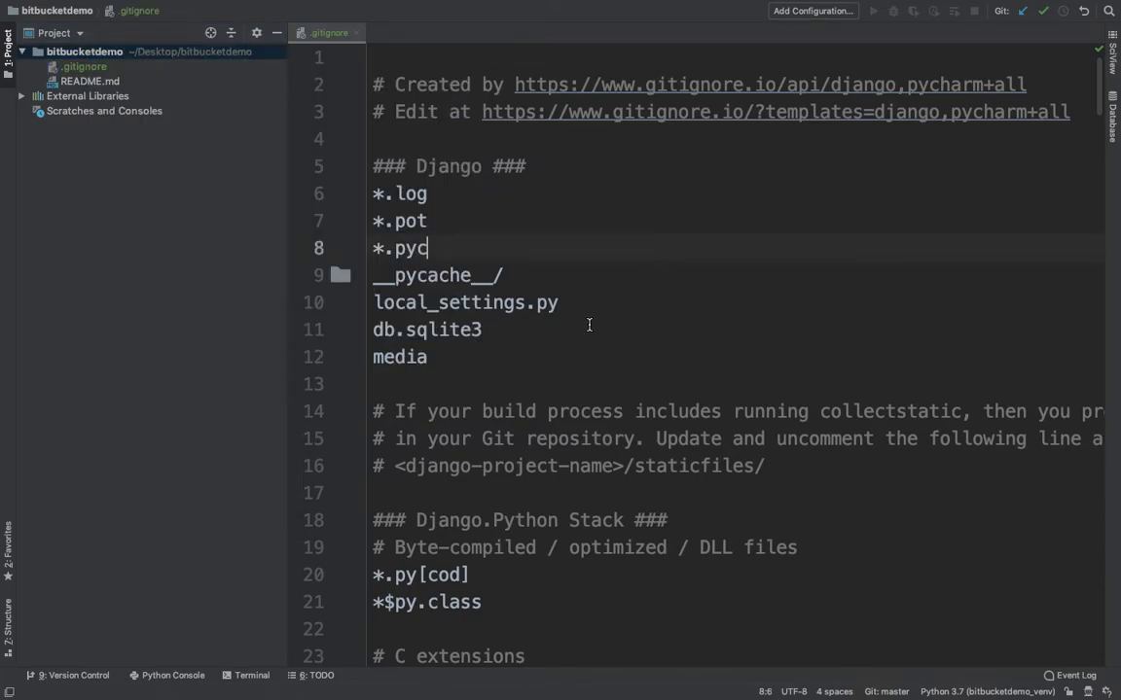
key("super+Tab")
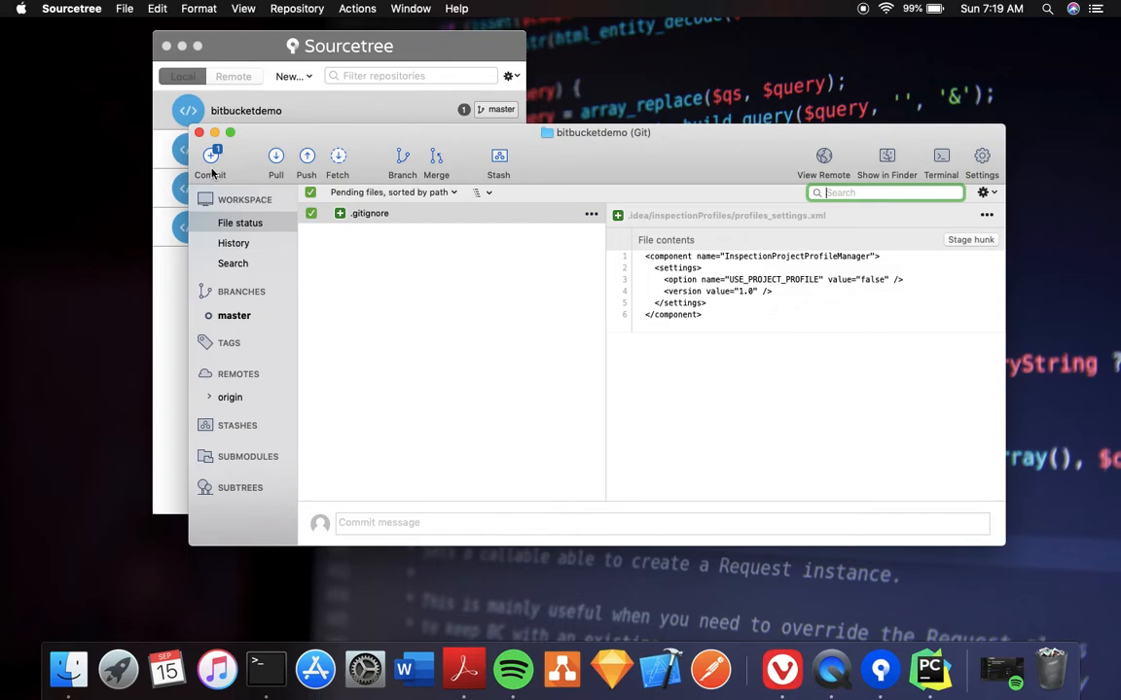
Commit the staged .gitignore with the lowercase message 'added .gitignore file'.
left_click_drag(279, 142, 299, 167)
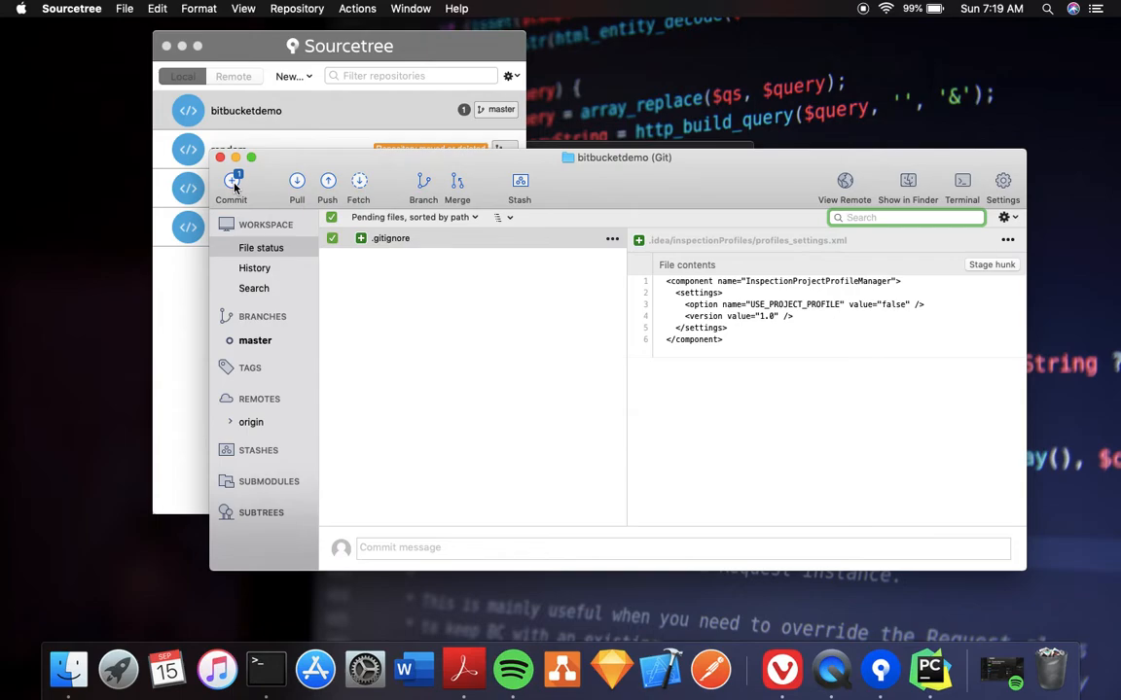
left_click(231, 183)
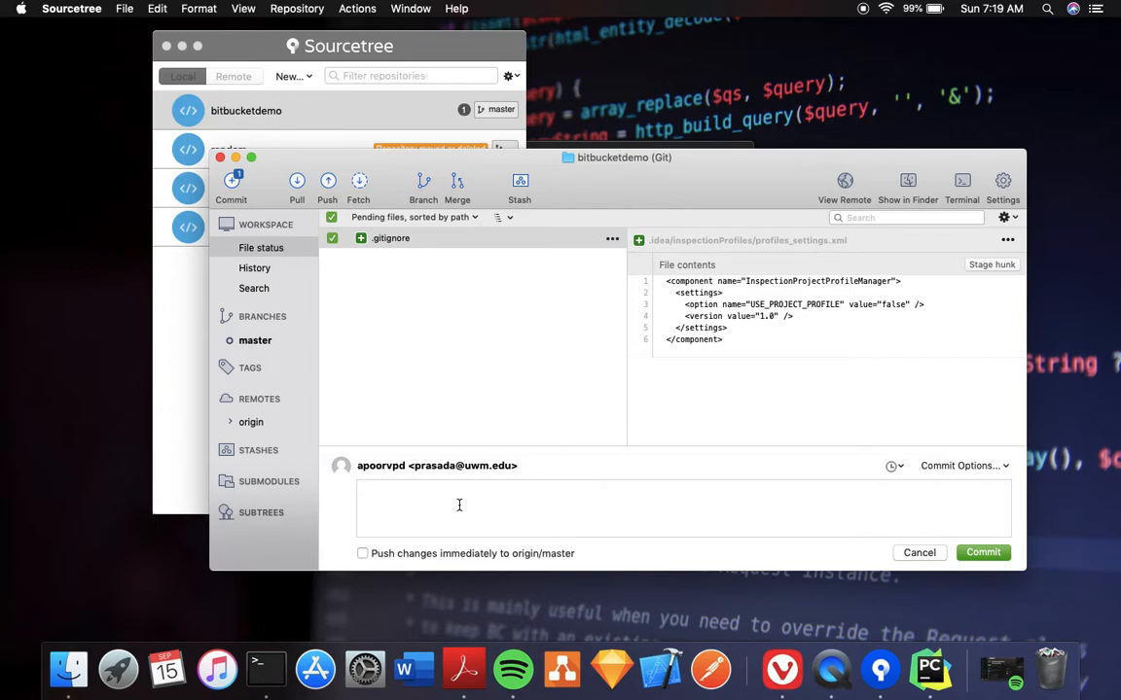
type("Added .gitig")
key("BackSpace")
type("gnore file")
left_click(367, 487)
key("BackSpace")
type("a")
left_click(561, 522)
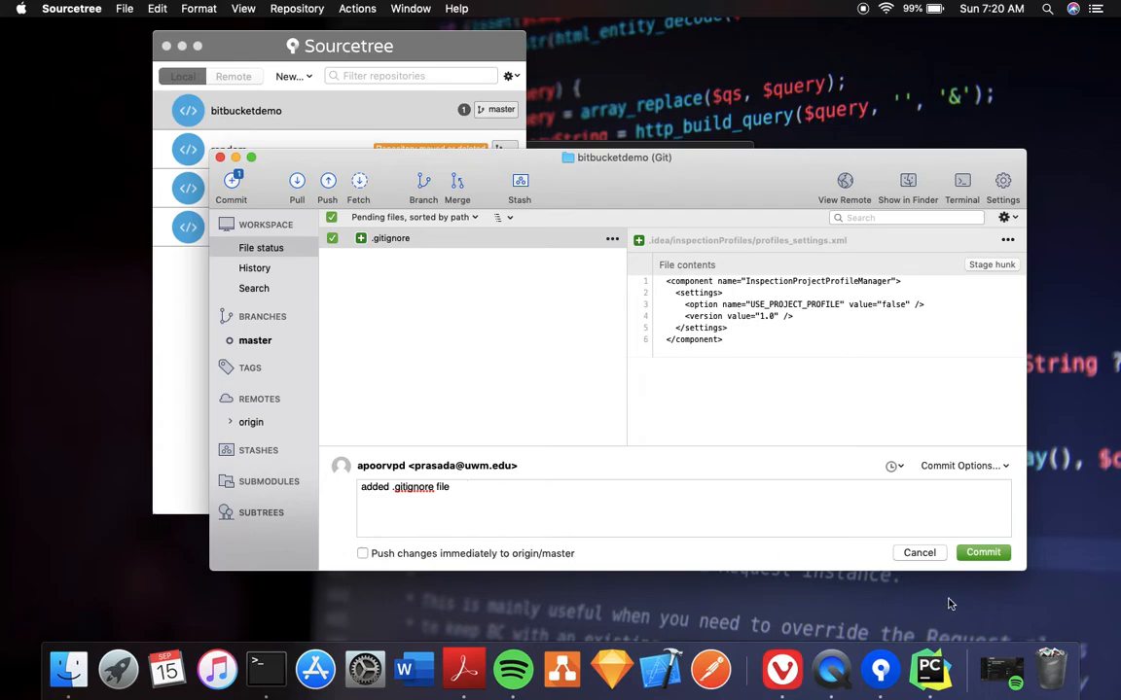
left_click(981, 553)
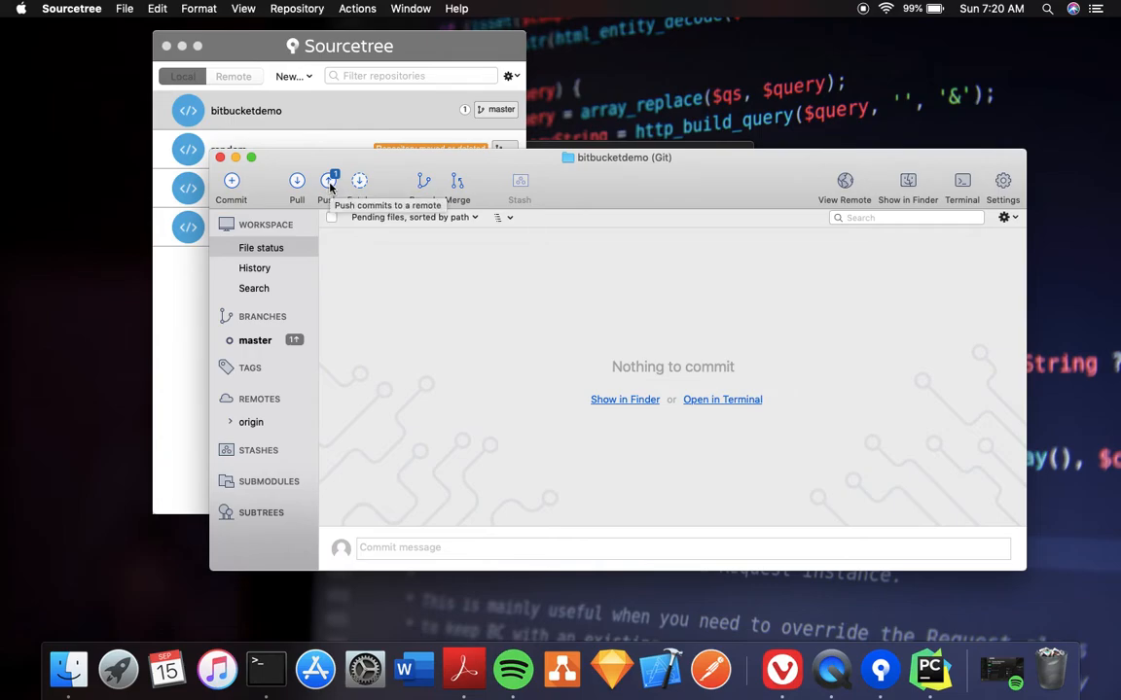
Push master to origin, entering the login keychain password to let the push proceed.
left_click(330, 185)
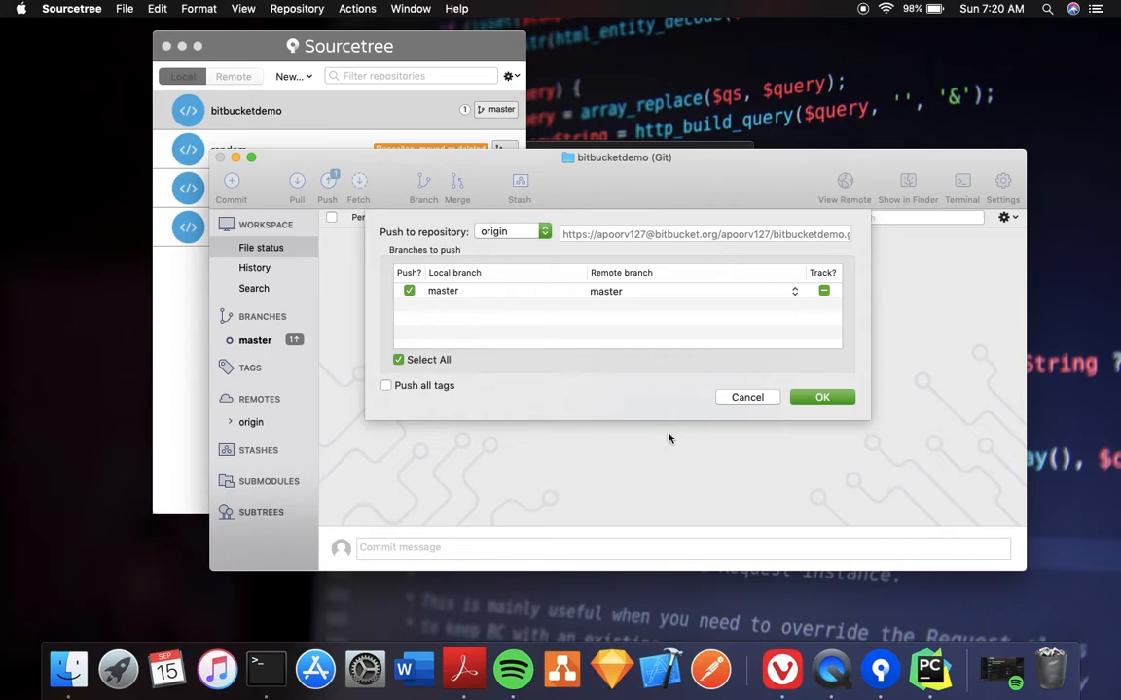
left_click(821, 396)
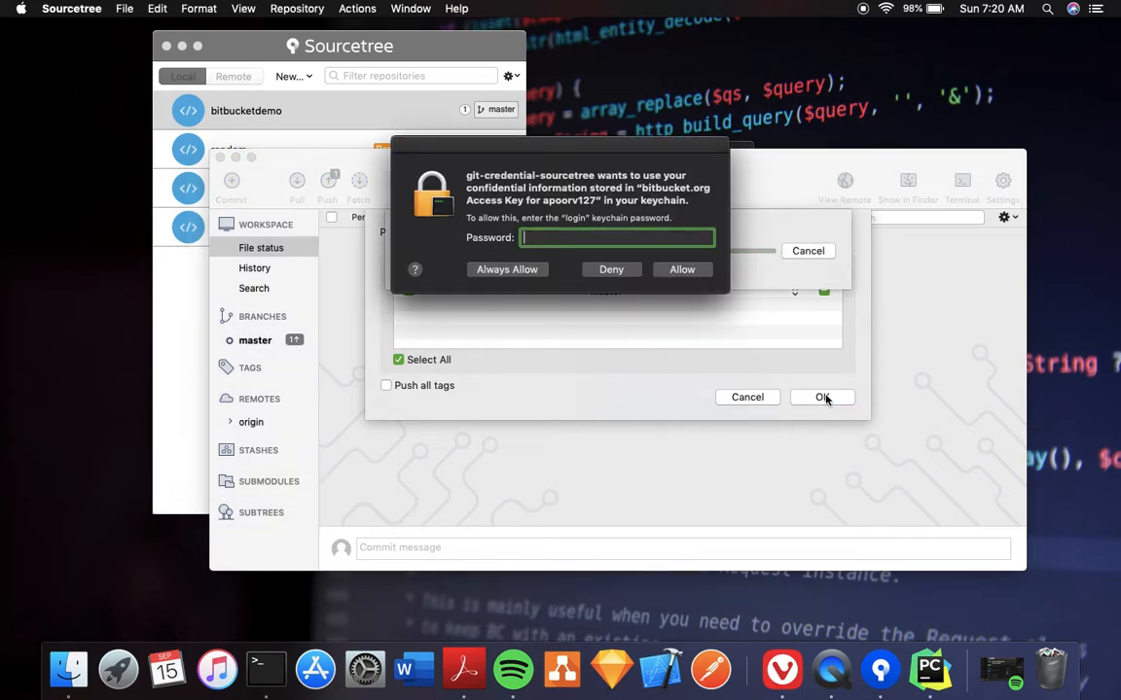
type("*****")
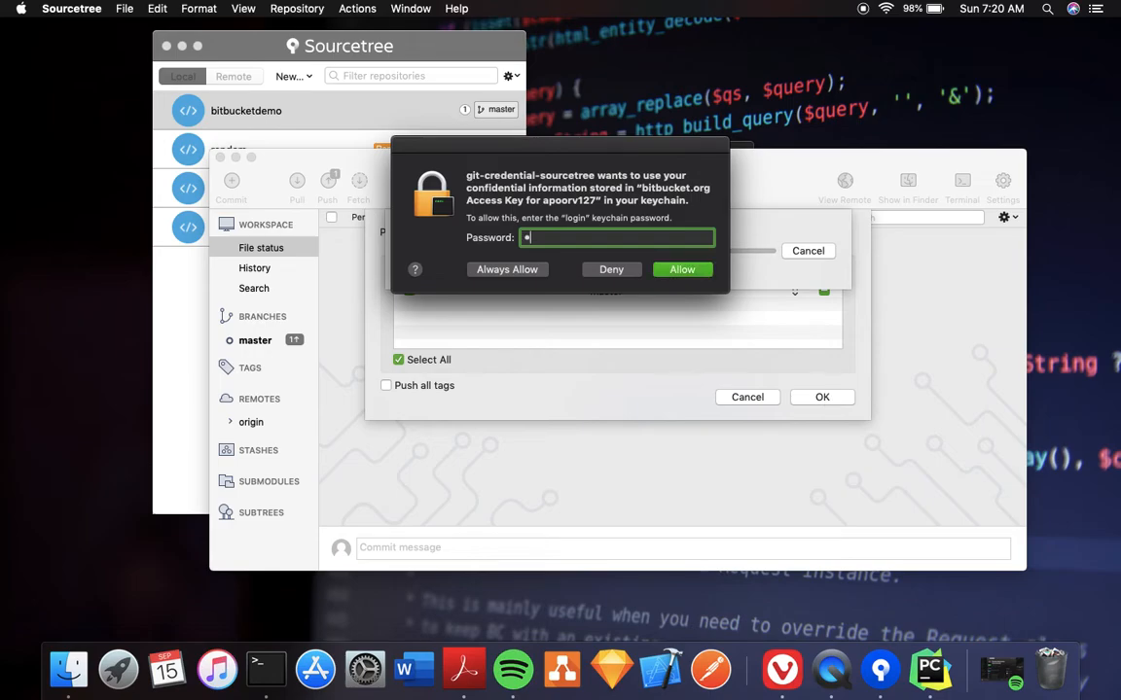
type("********")
key("Return")
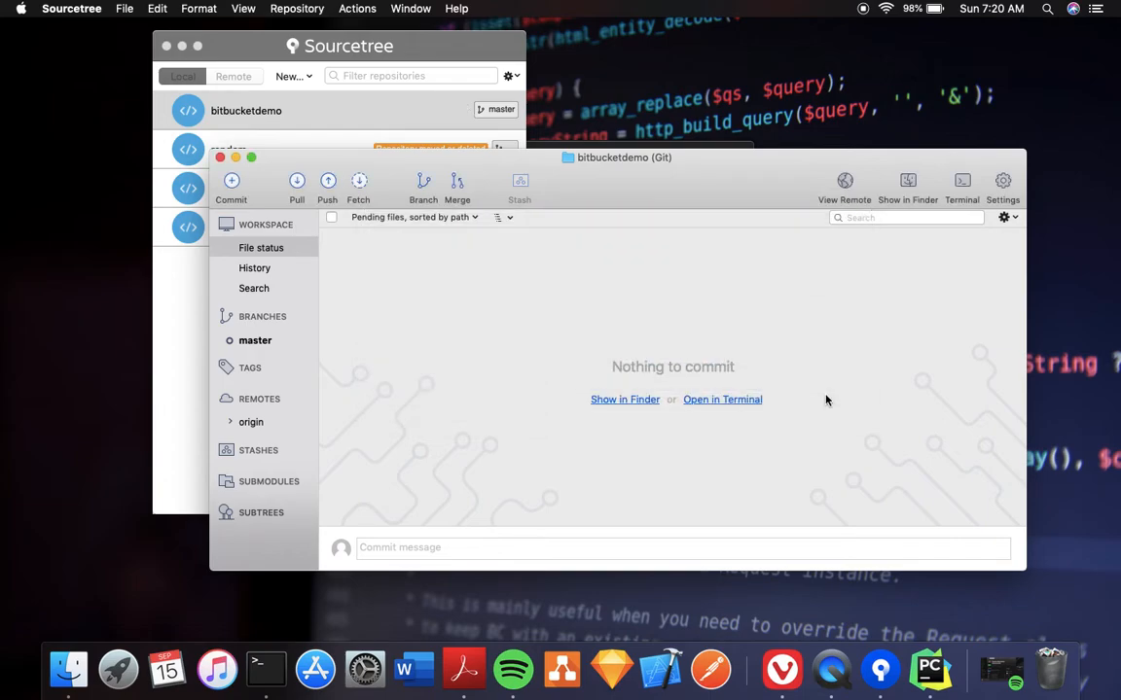
Review History, Search and File status to confirm 'added .gitignore file' on origin/master, then change desktops.
left_click(257, 270)
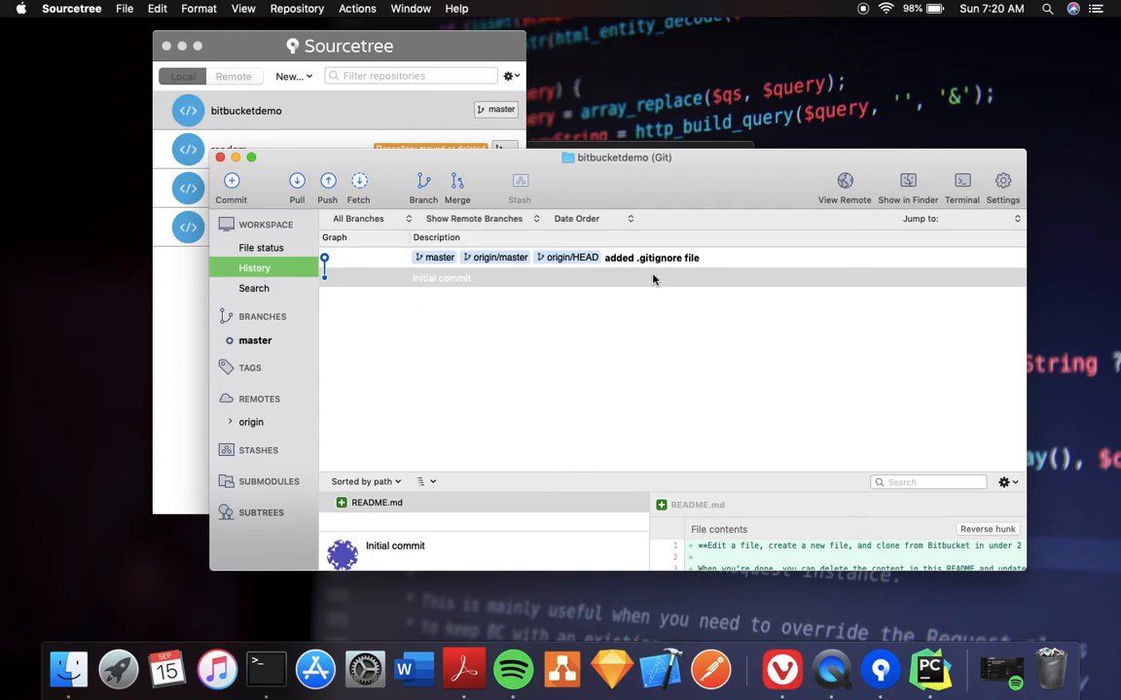
left_click(277, 281)
left_click(270, 269)
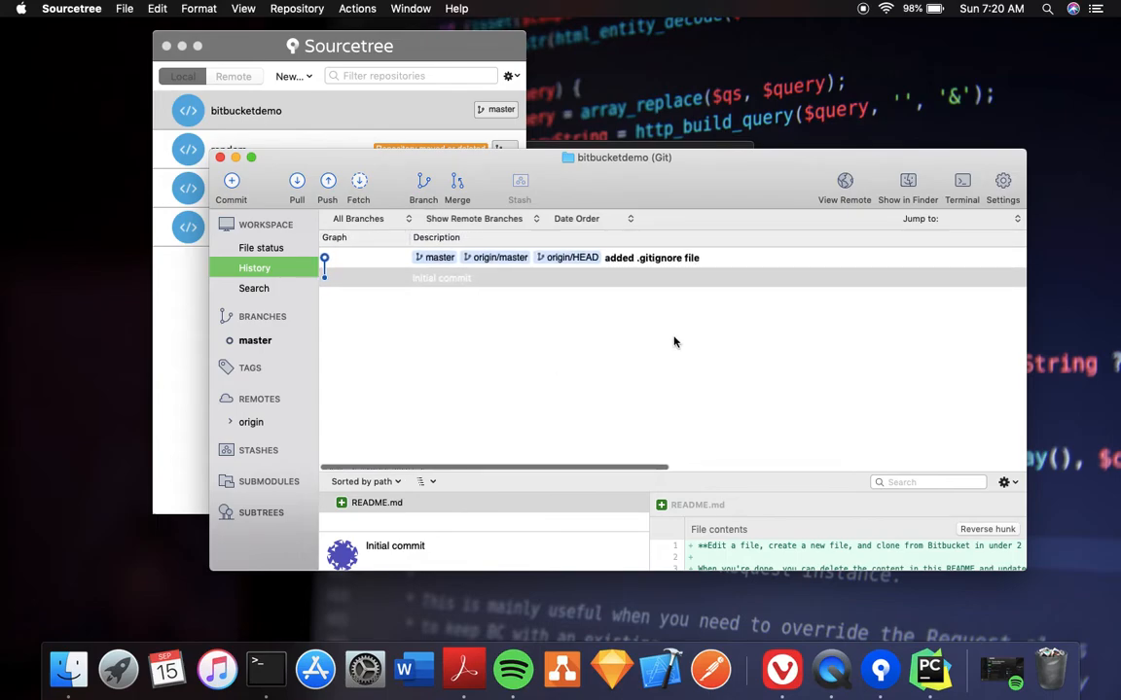
left_click(243, 247)
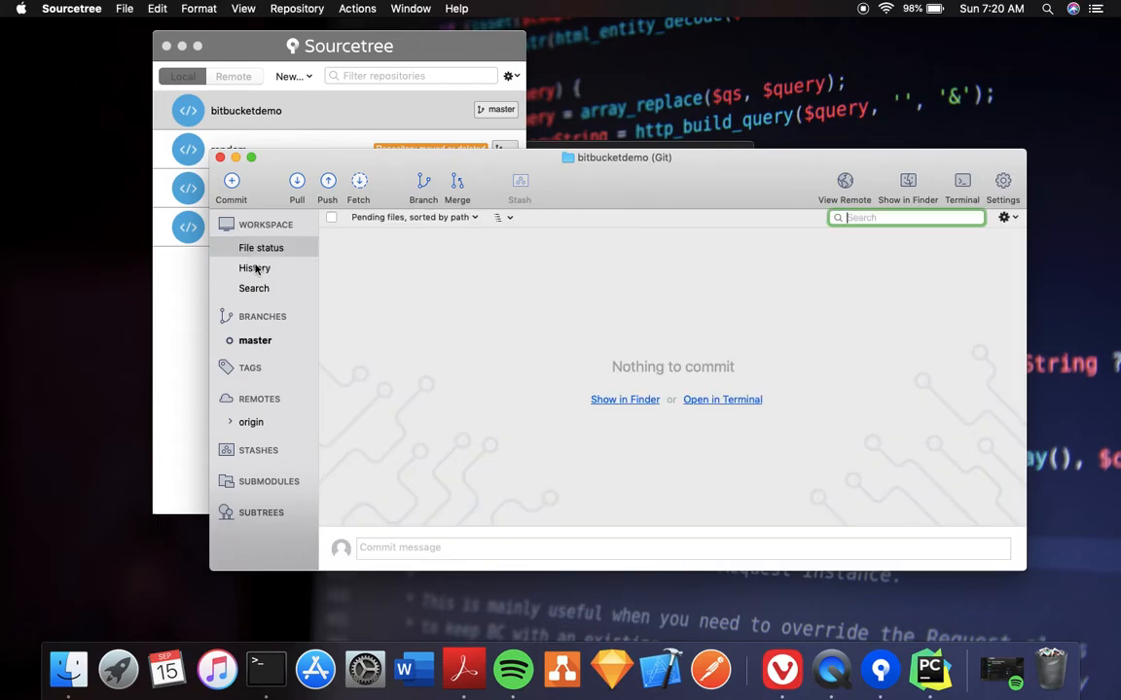
left_click(256, 269)
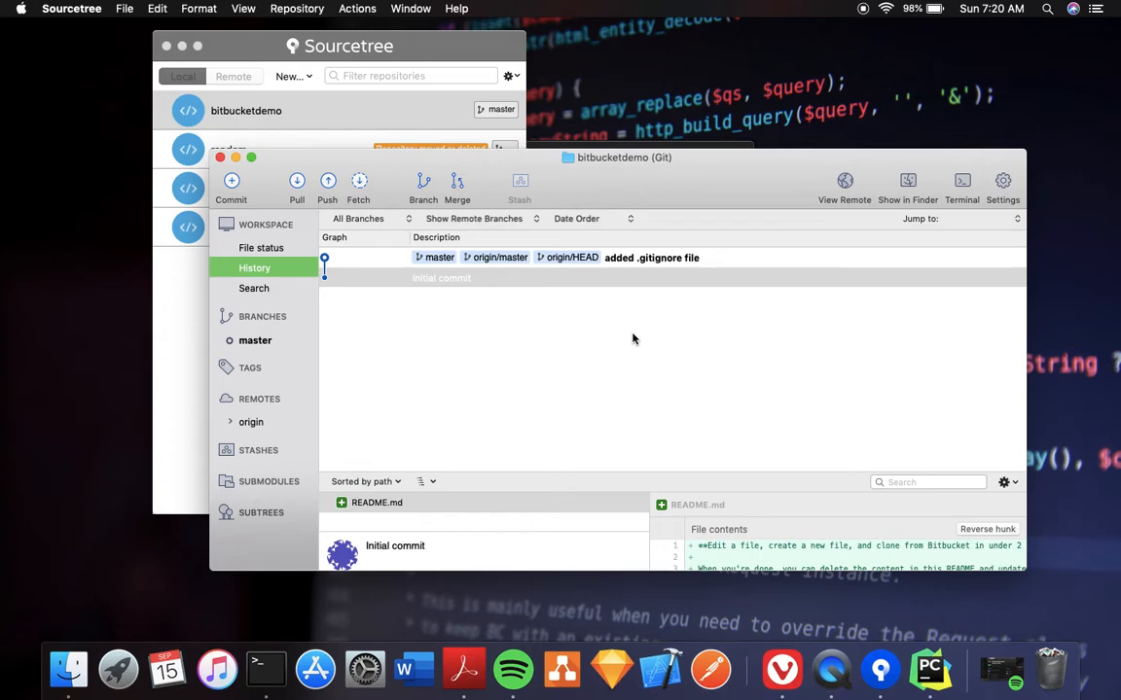
key("ctrl+Right")
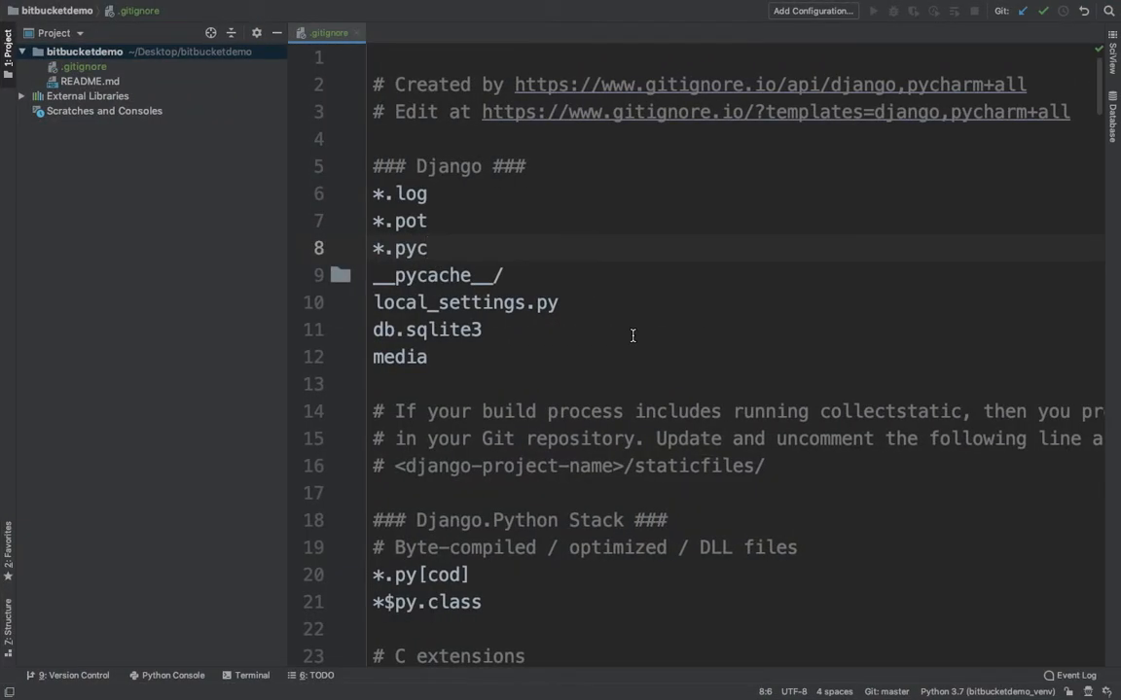
Reload the BitBucketDemo repository page to confirm the pushed .gitignore (3.92 KB) is listed.
key("ctrl+Right")
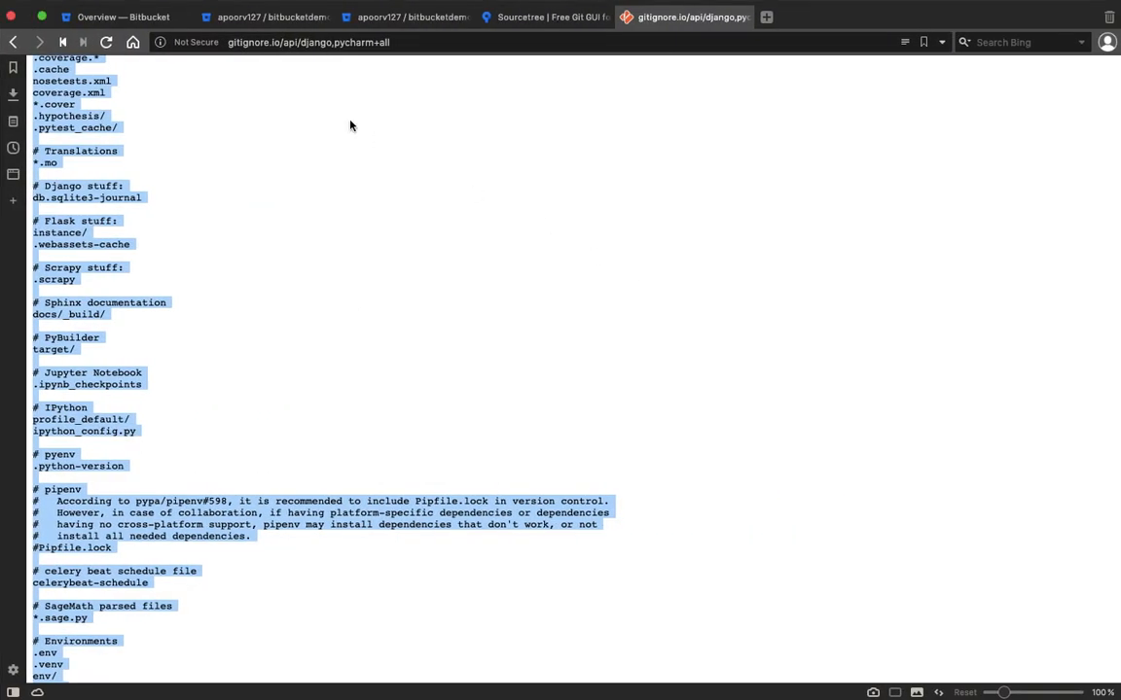
left_click(230, 17)
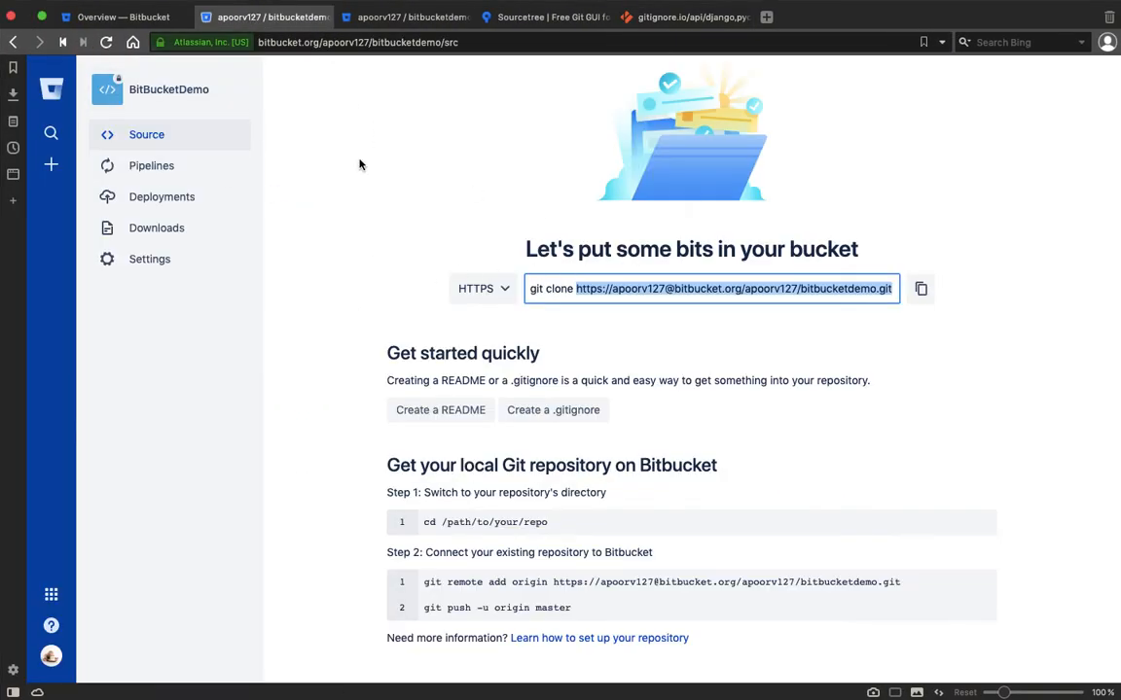
left_click(106, 42)
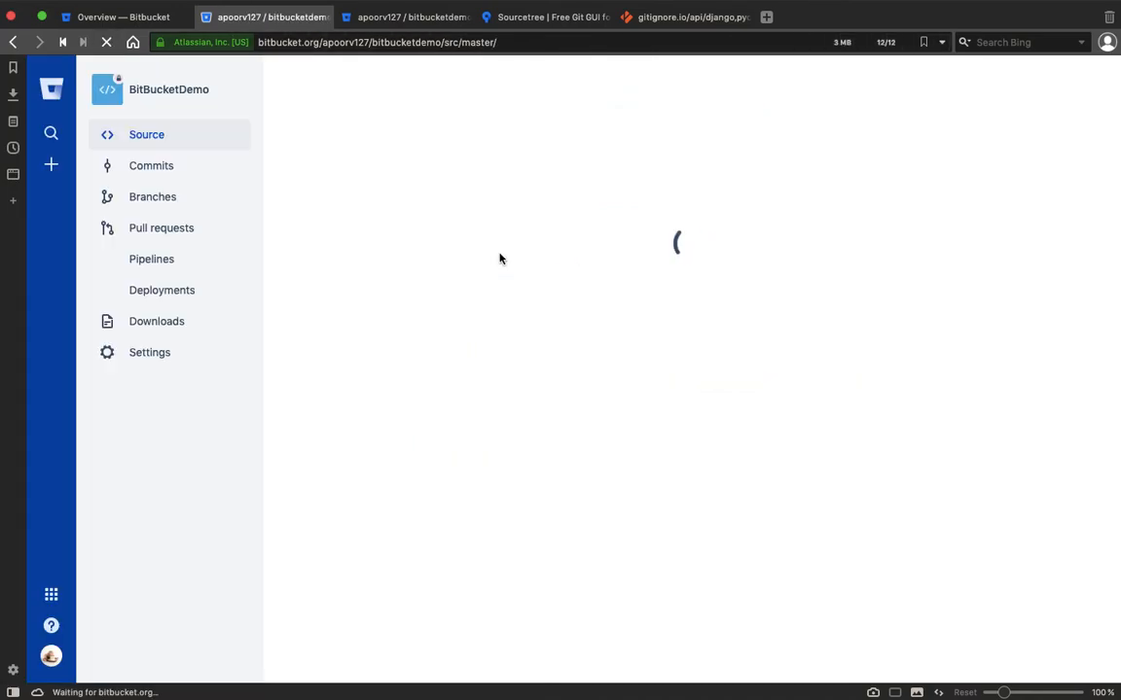
scroll(583, 421, "down", 3)
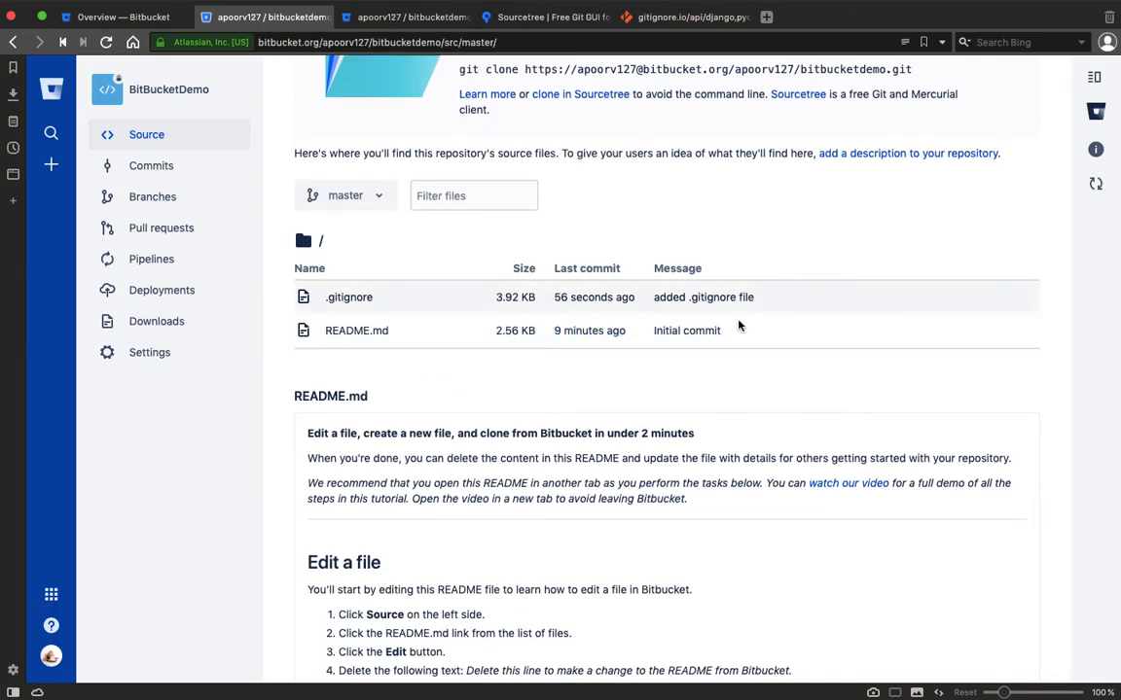
scroll(681, 243, "up", 3)
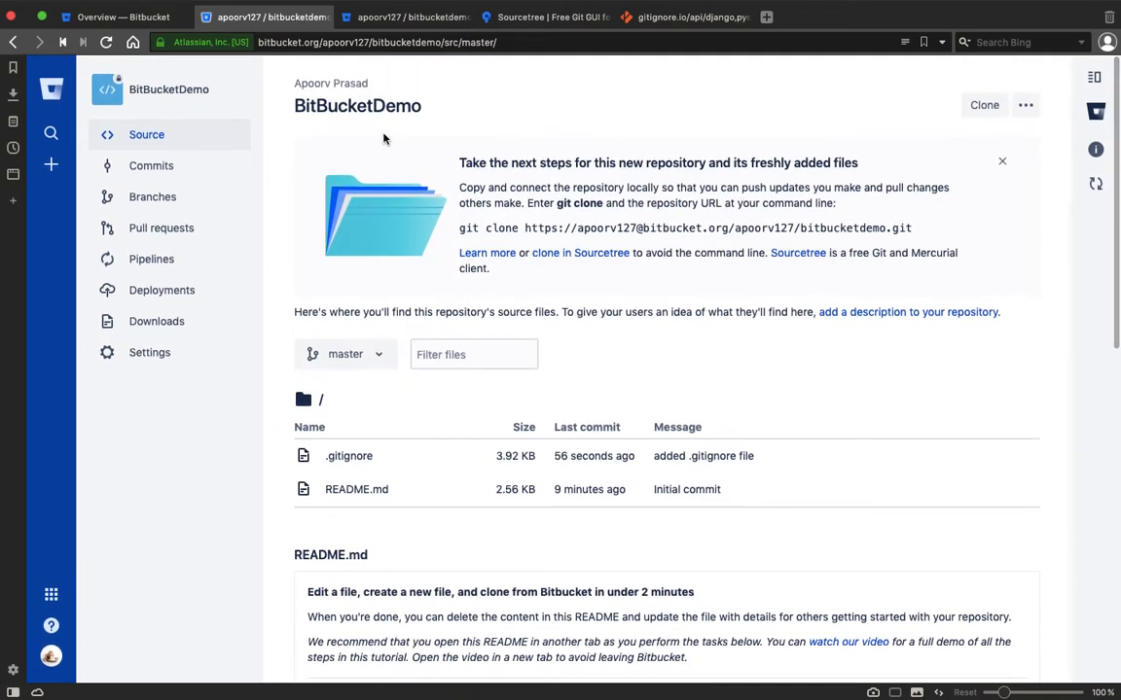
left_click_drag(289, 105, 451, 110)
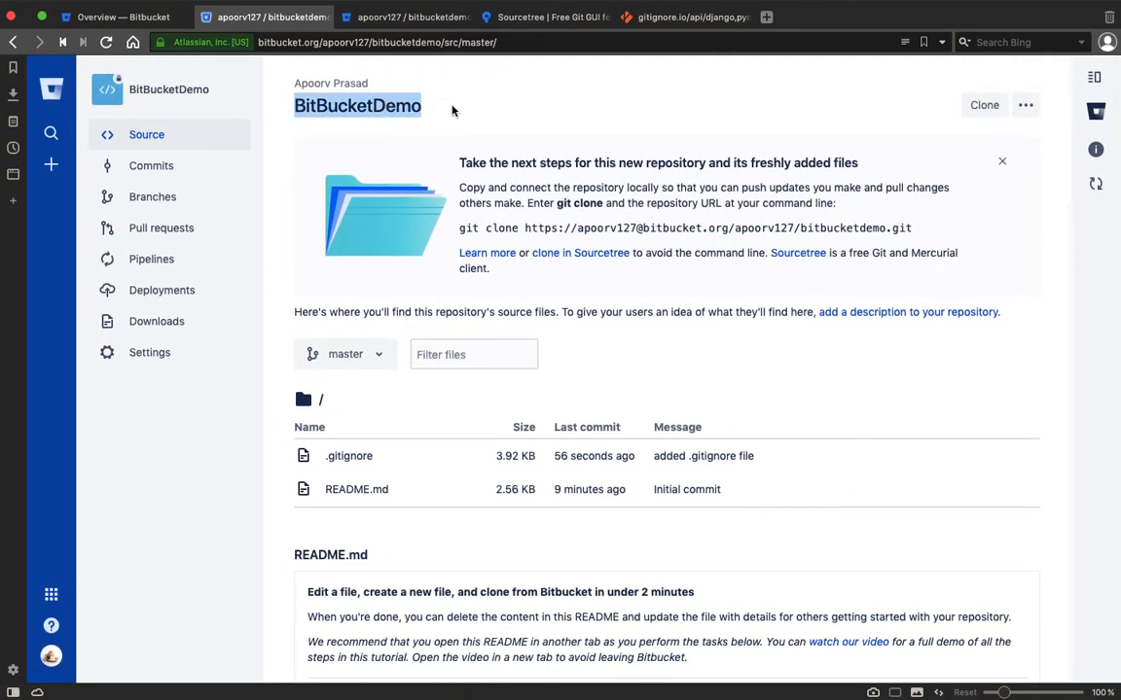
scroll(908, 418, "down", 5)
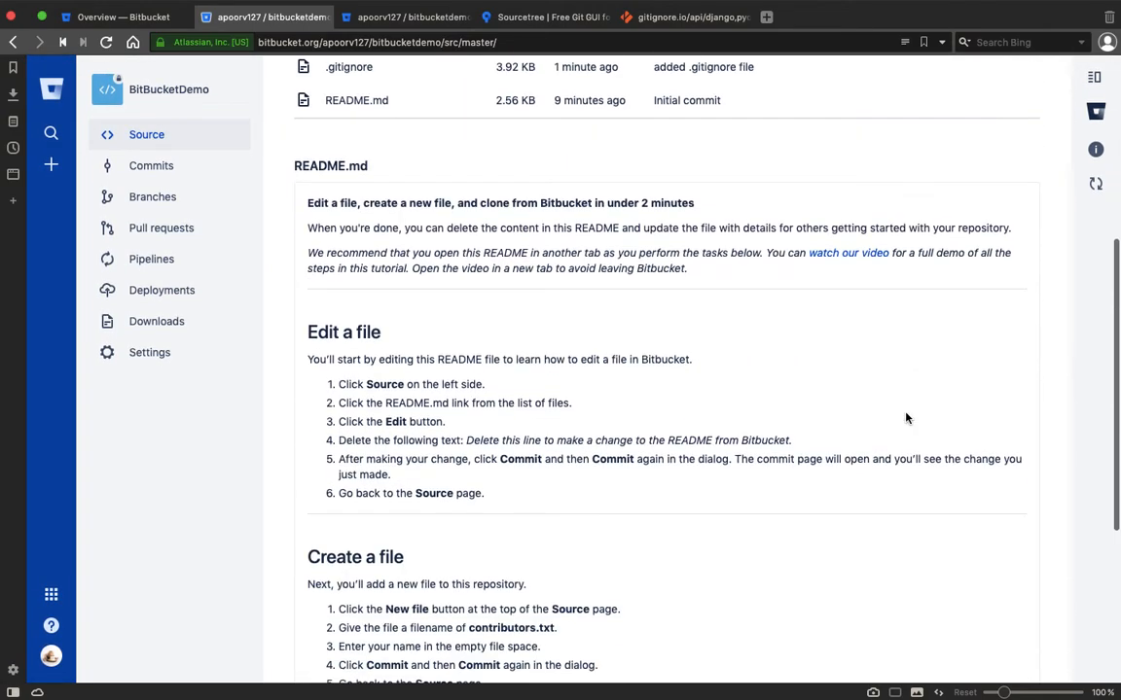
scroll(905, 419, "up", 5)
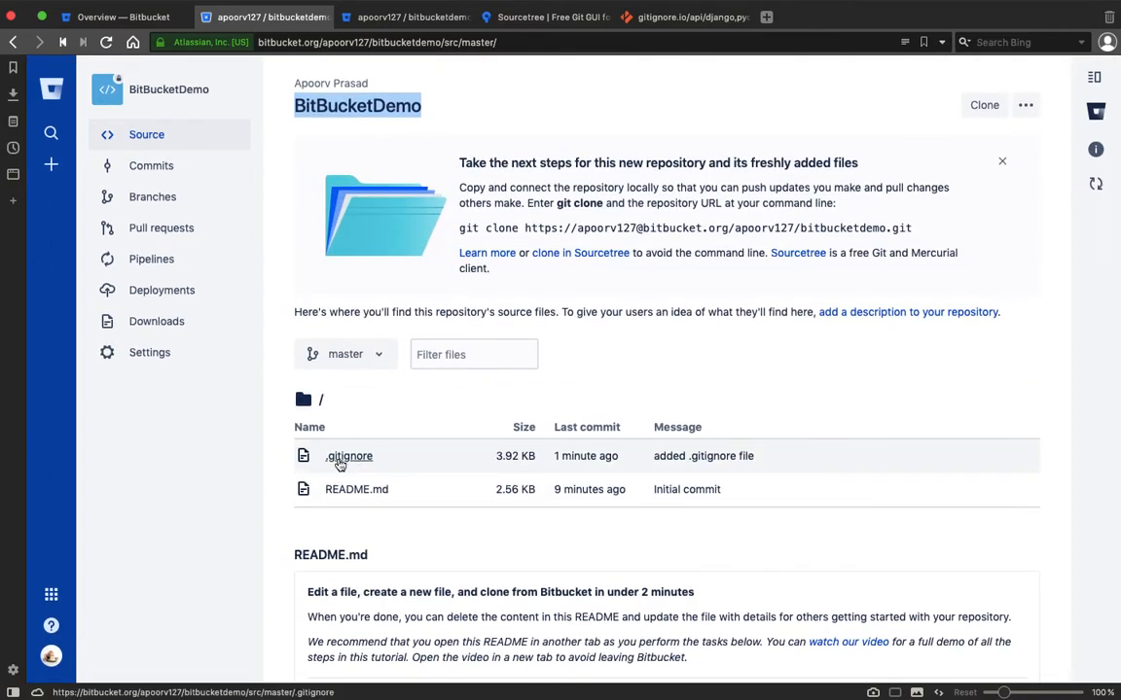
Open the .gitignore file in a new tab and scroll through its contents.
middle_click(340, 464)
left_click(394, 20)
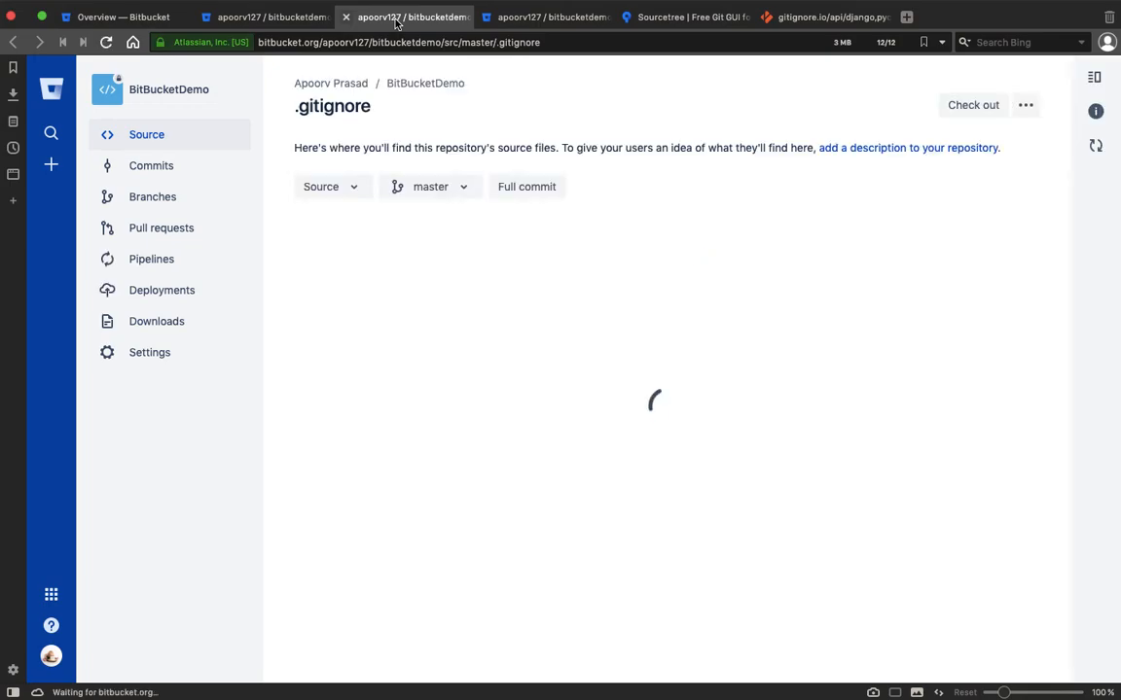
scroll(684, 345, "down", 20)
scroll(684, 344, "up", 20)
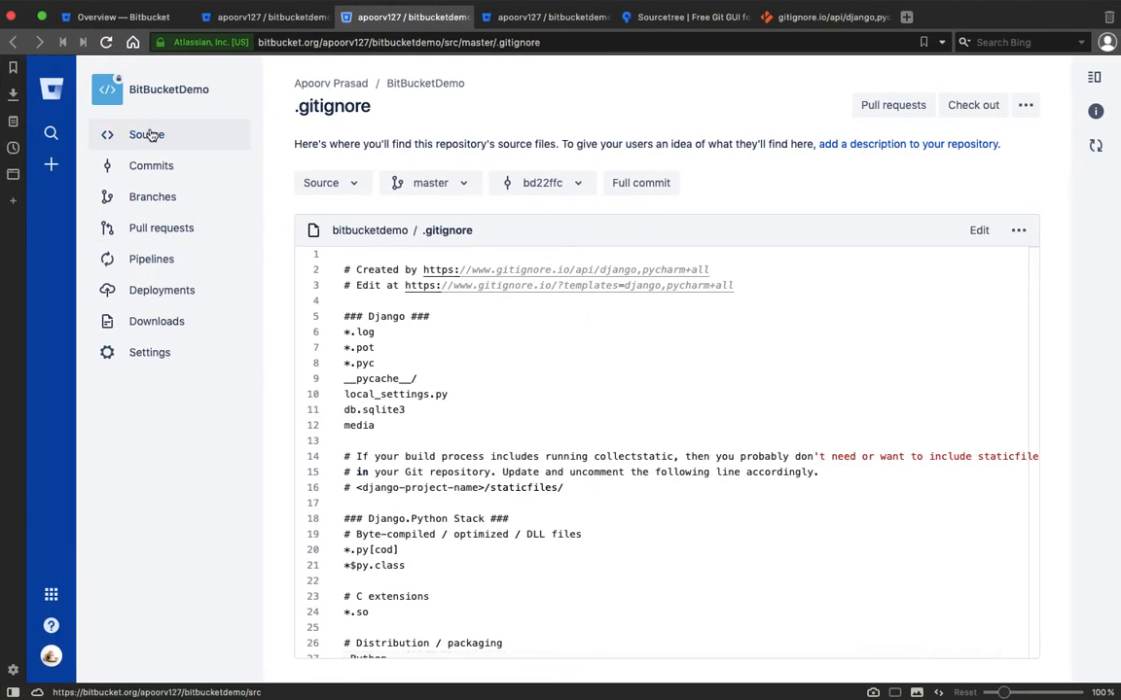
Show the 'added .gitignore file' commit in Sourcetree History so its .gitignore changes are displayed.
left_click(147, 134)
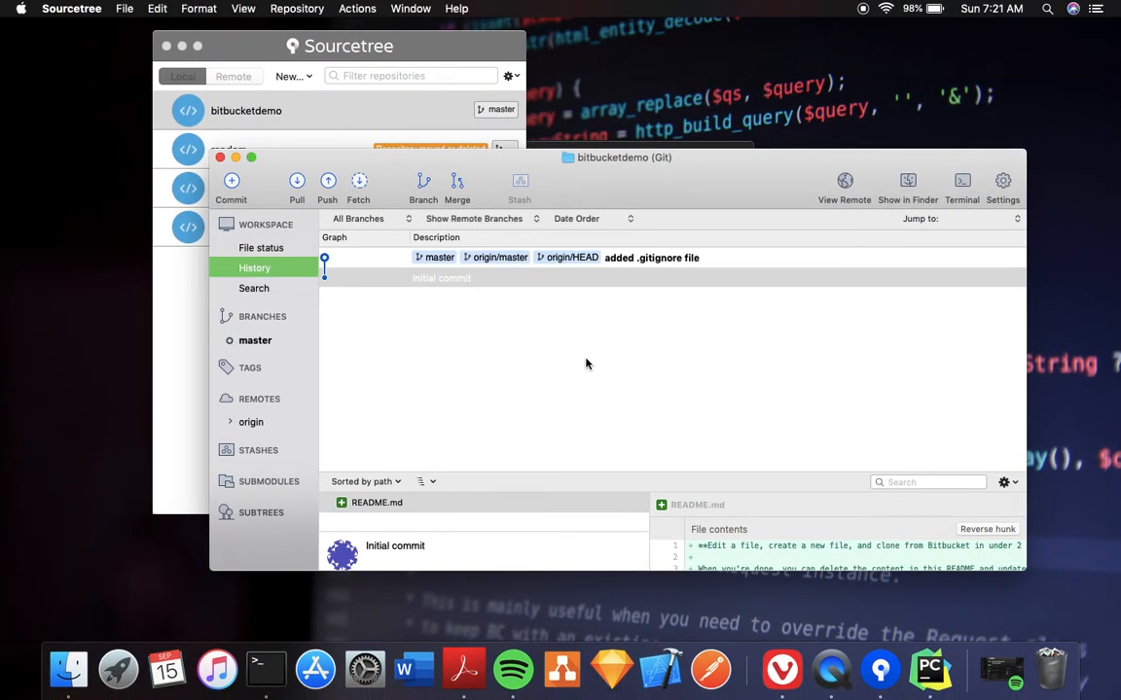
left_click(673, 260)
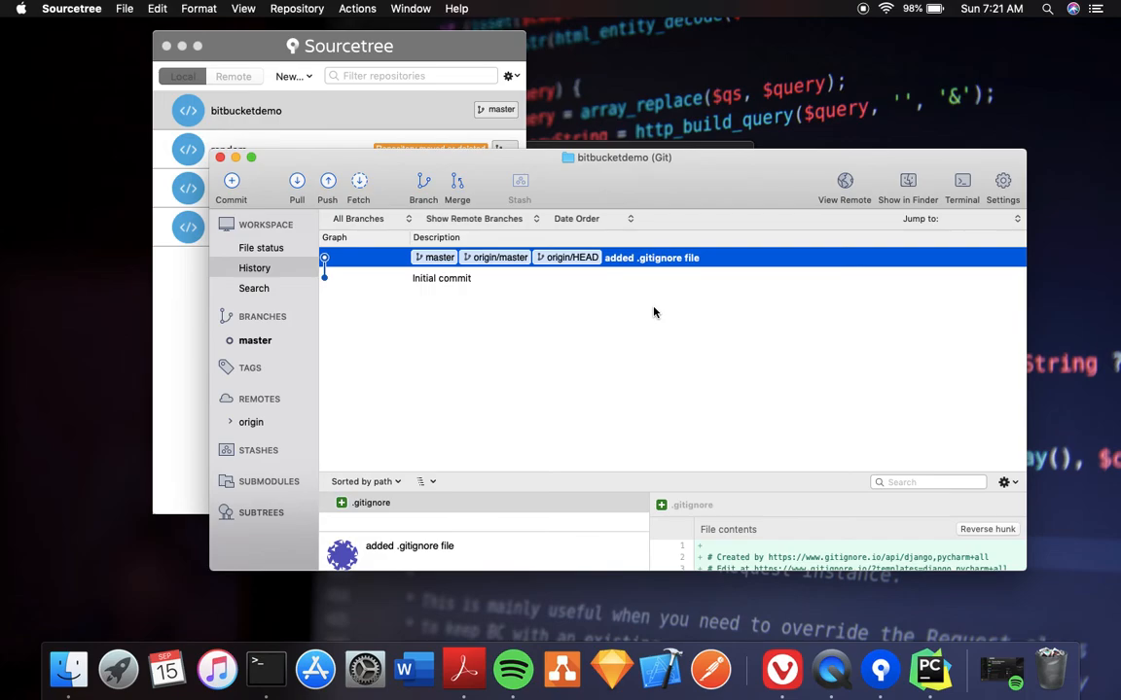
key("ctrl+Right")
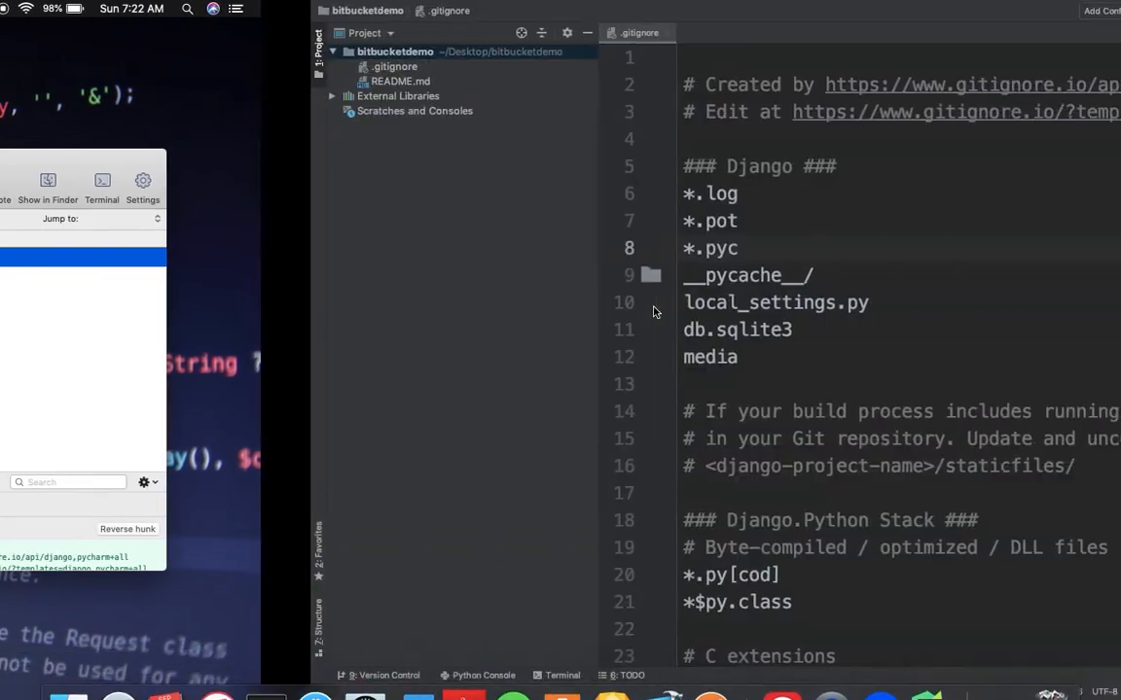
Open the BitBucketDemo Branches list in Bitbucket to confirm master was updated 3 minutes ago.
key("ctrl+Right")
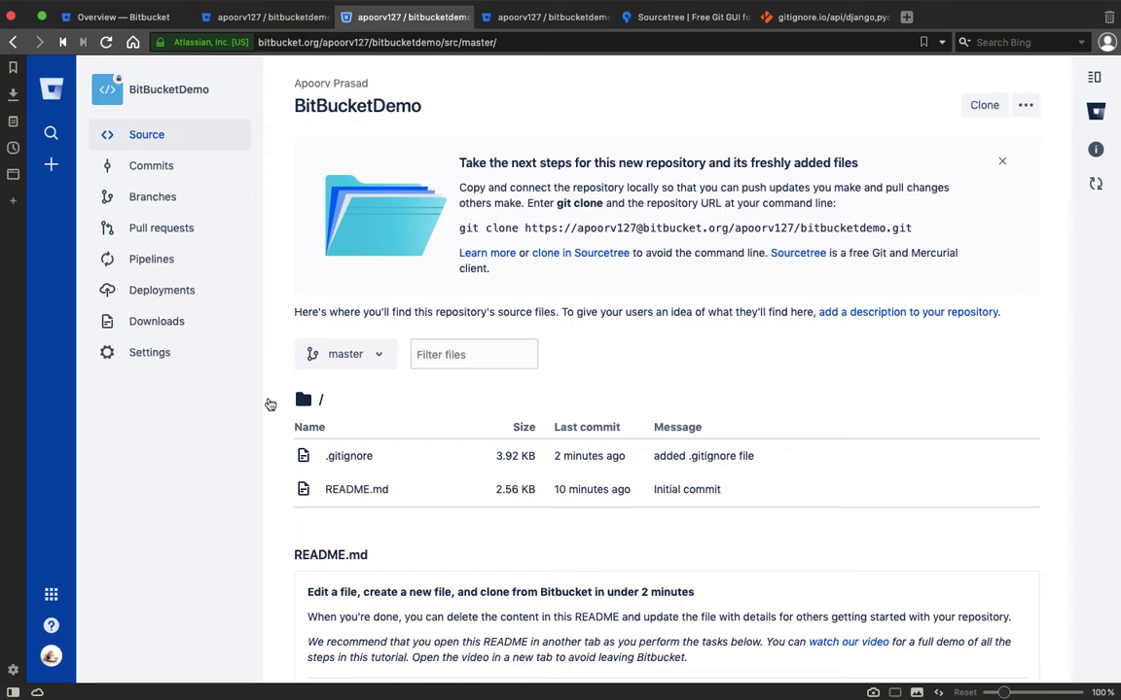
scroll(272, 382, "down", 5)
key("ctrl+Left")
key("ctrl+Left")
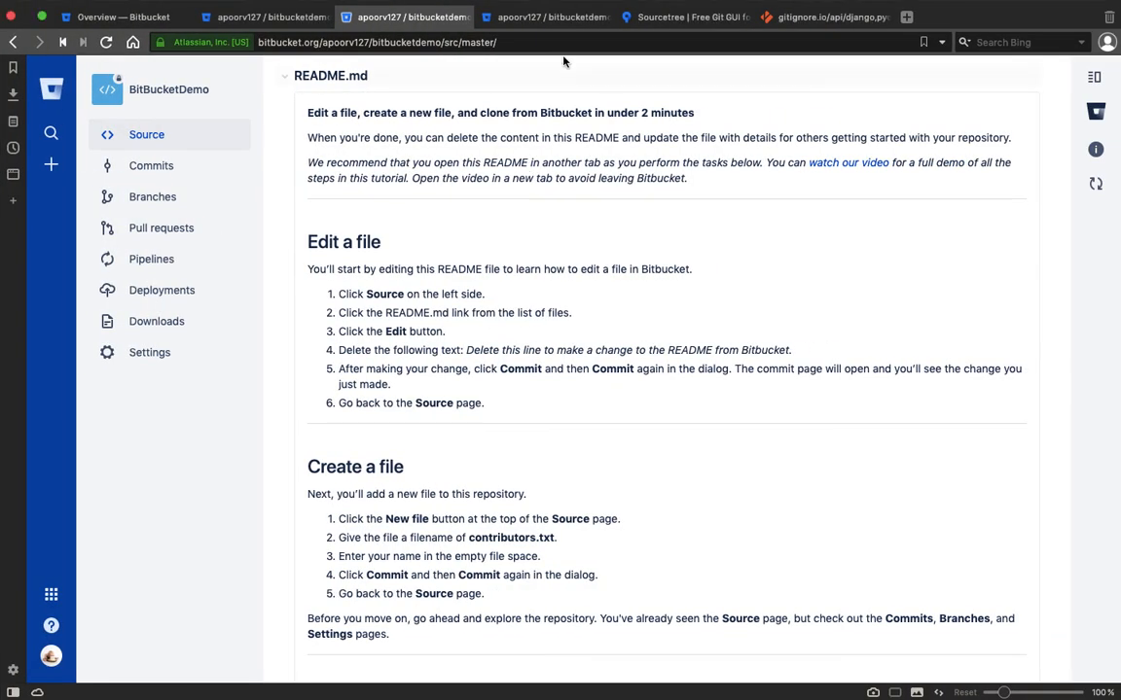
left_click(498, 20)
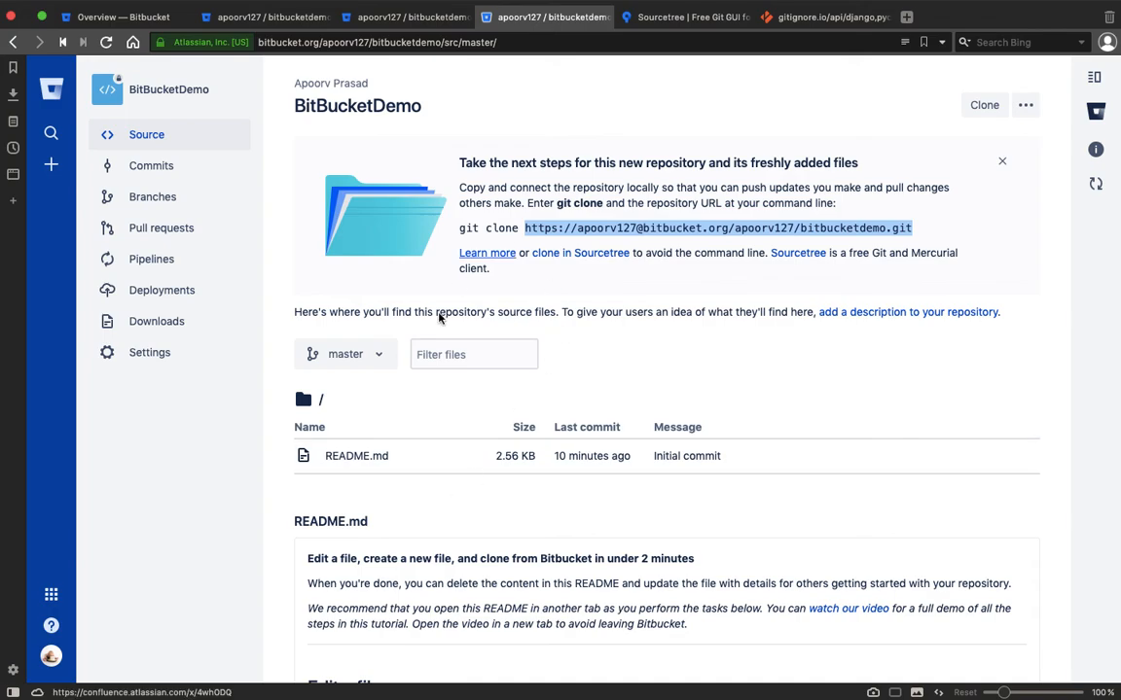
left_click(162, 197)
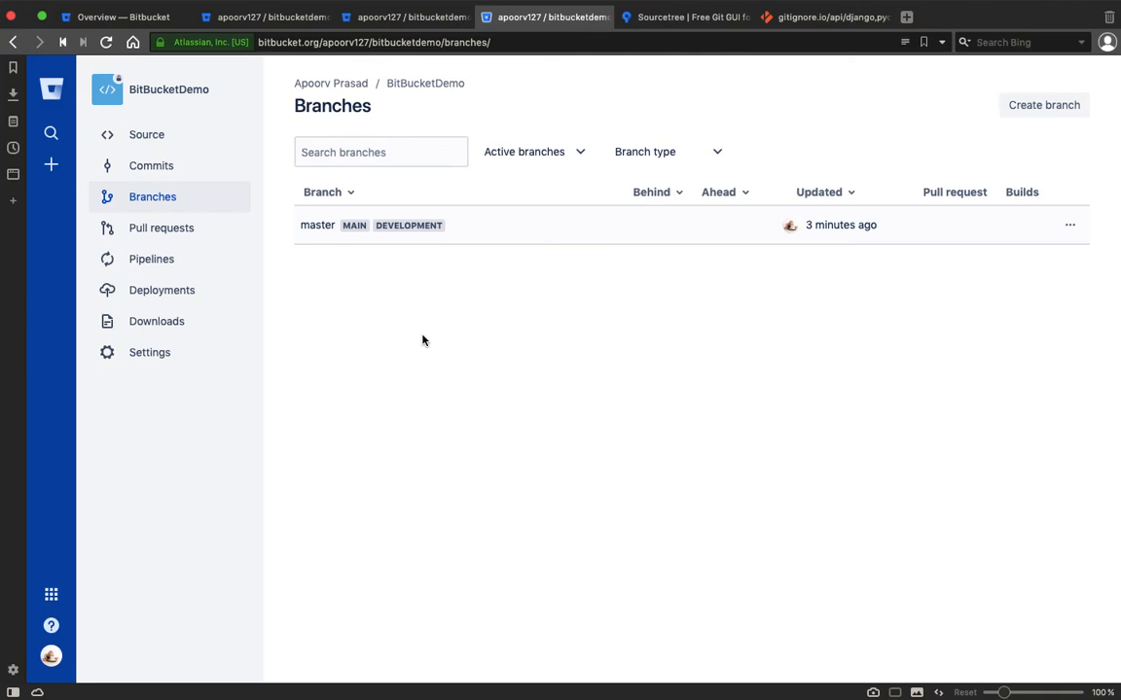
key("ctrl+Left")
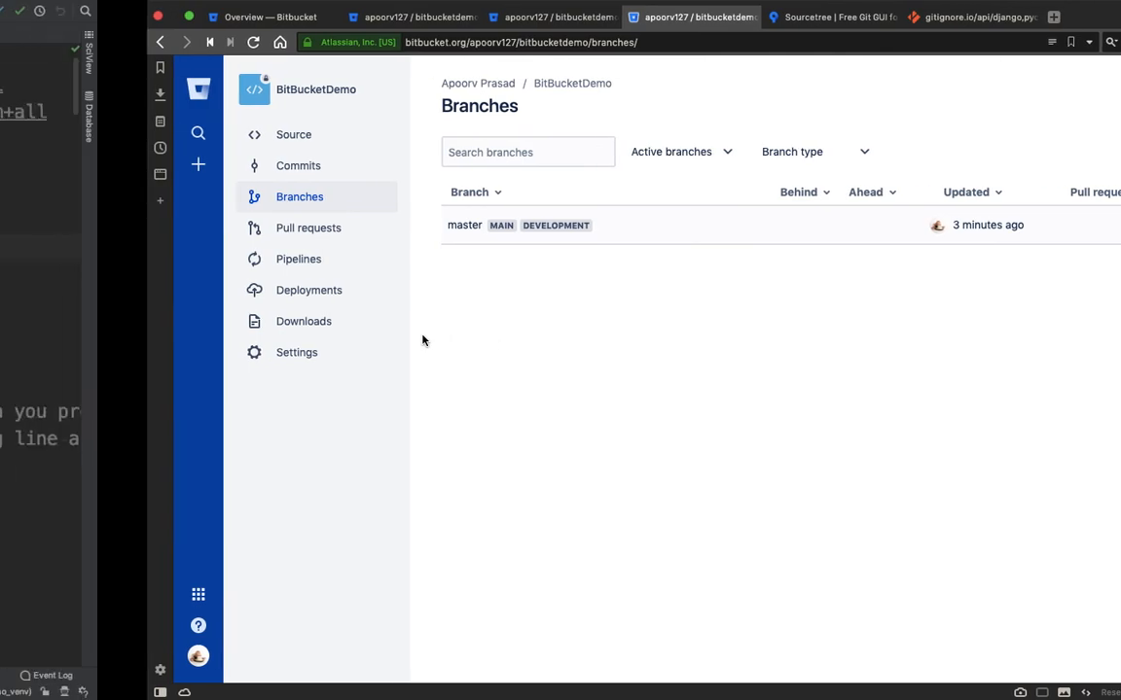
key("ctrl+Left")
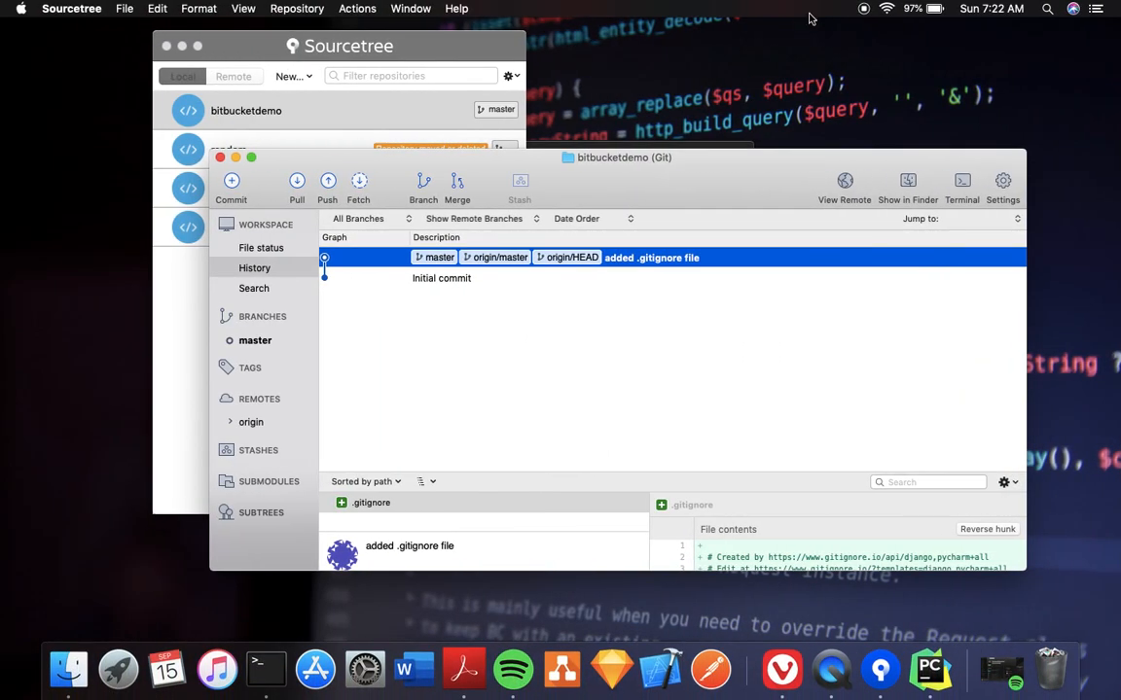